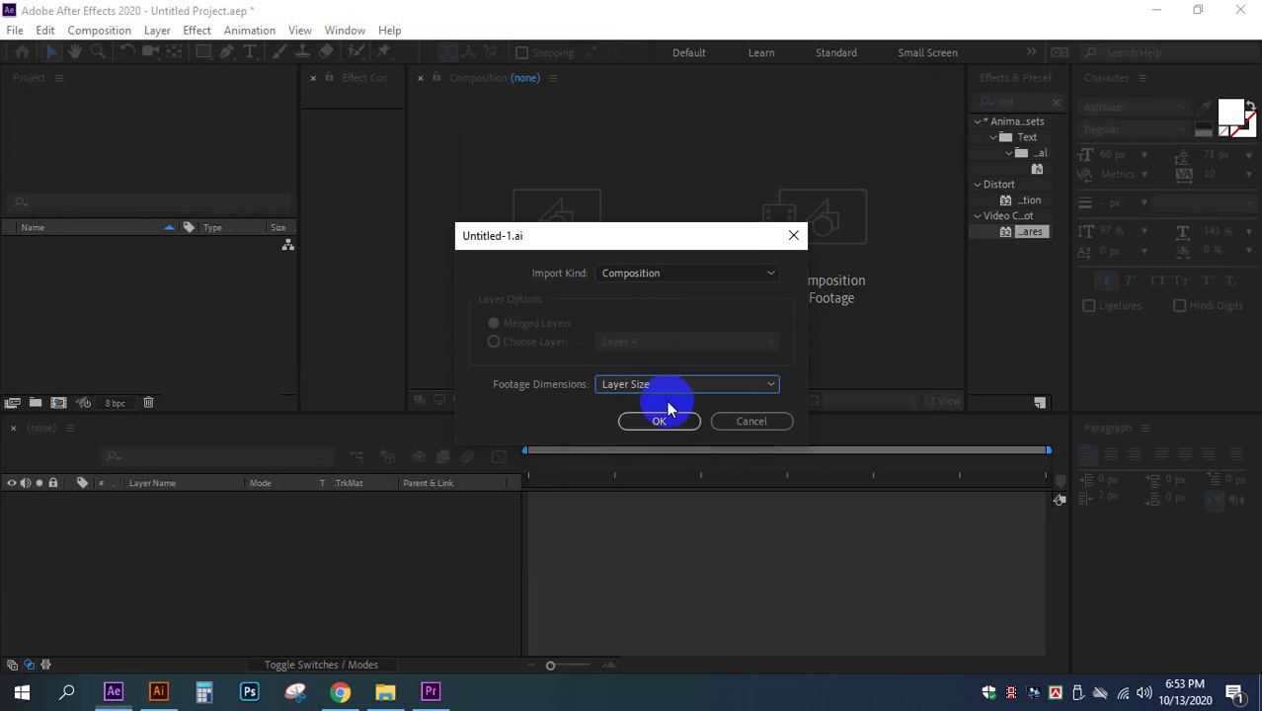
# Step: Open the imported Untitled-1 composition to show its artwork layers
pyautogui.click(80, 249)
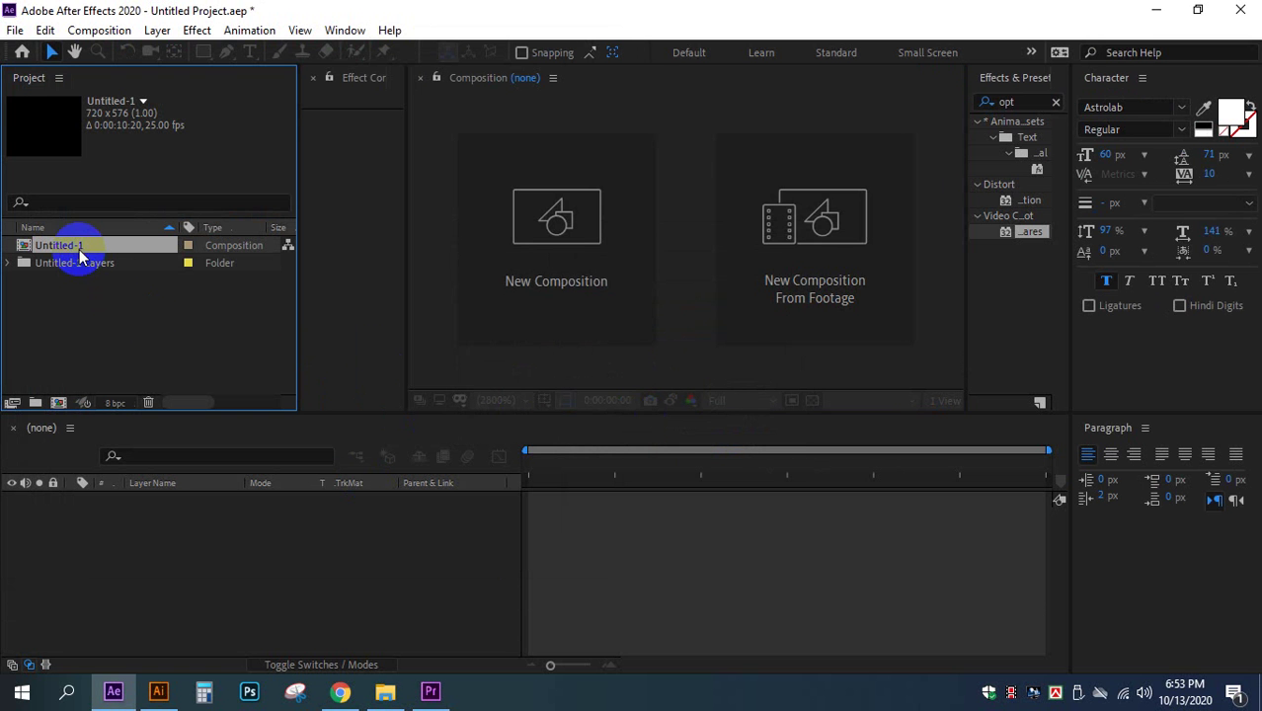
pyautogui.doubleClick(80, 249)
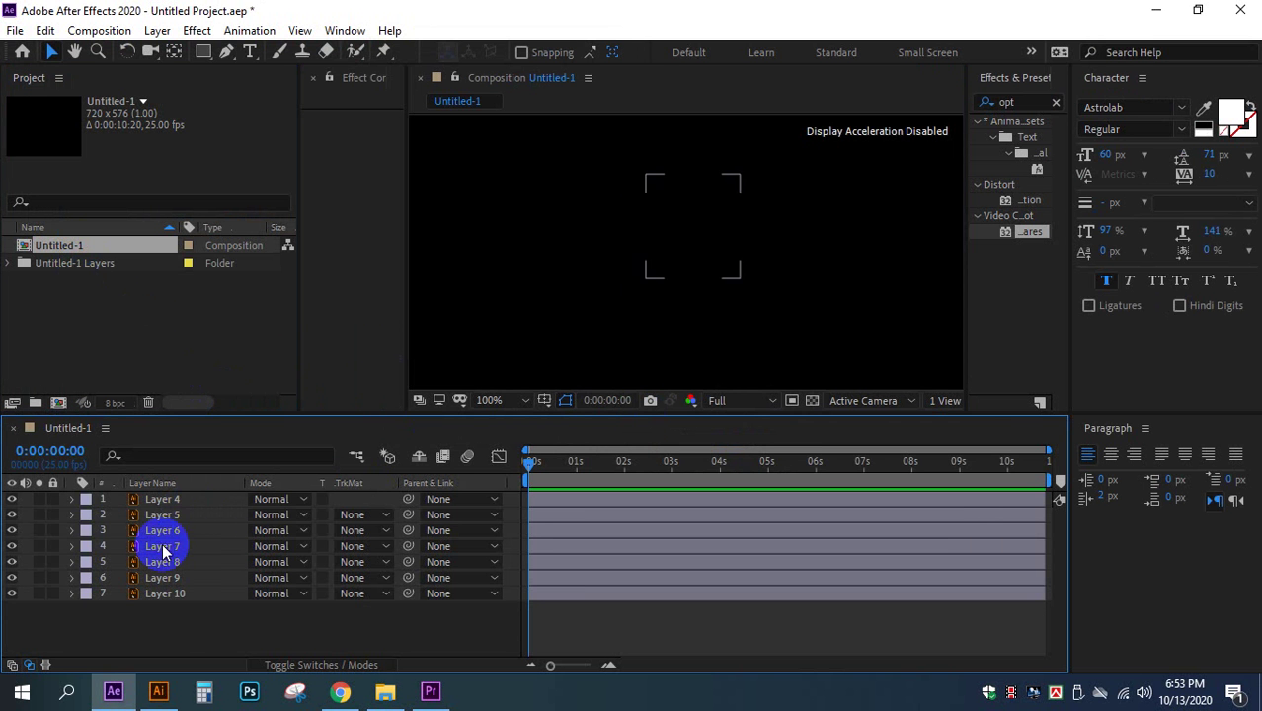
pyautogui.moveTo(175, 625); pyautogui.dragTo(156, 489)
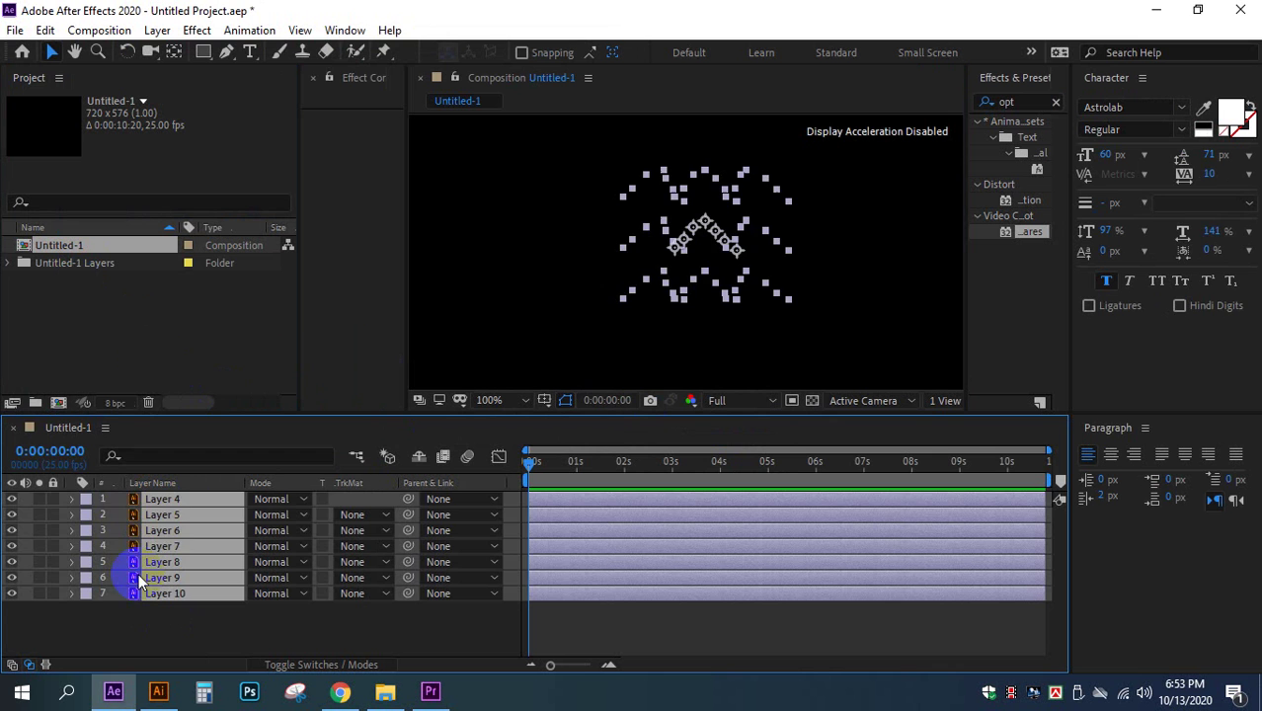
pyautogui.click(135, 624)
# Step: Add a 720 x 576 px black solid and place it beneath all the artwork layers
pyautogui.click(198, 30)
pyautogui.moveTo(157, 29)
pyautogui.moveTo(439, 59)
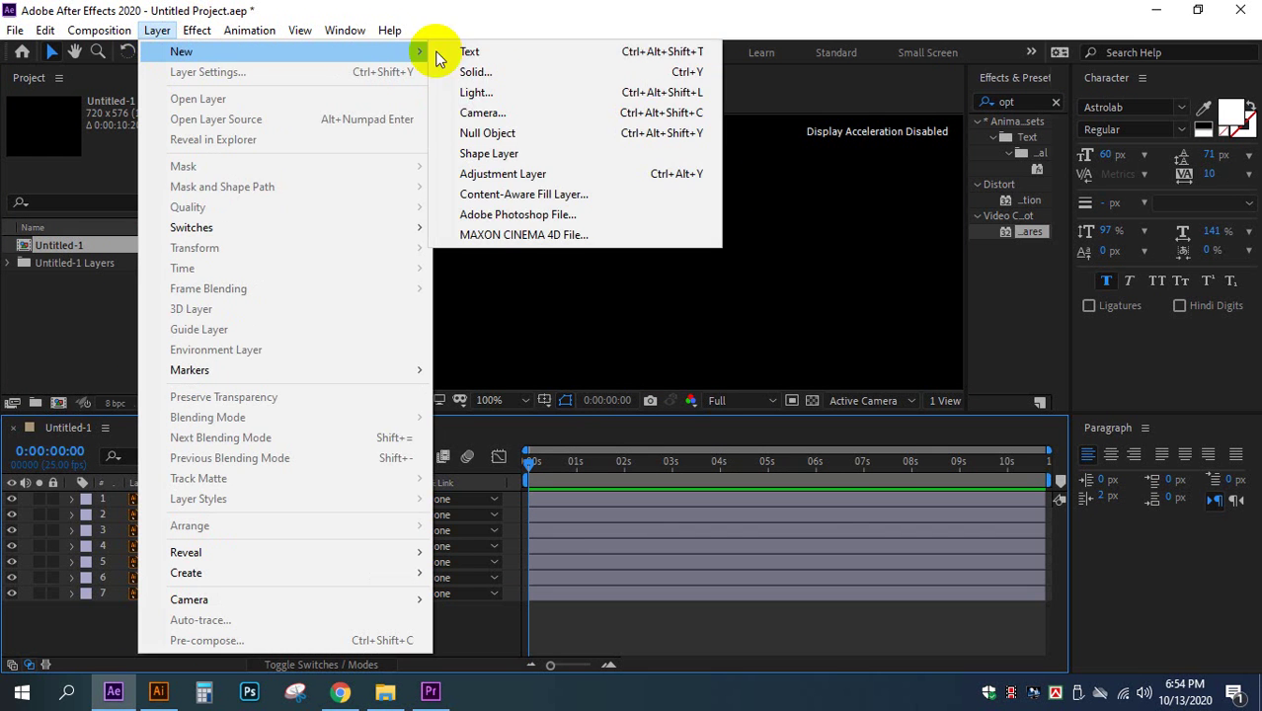
pyautogui.click(533, 72)
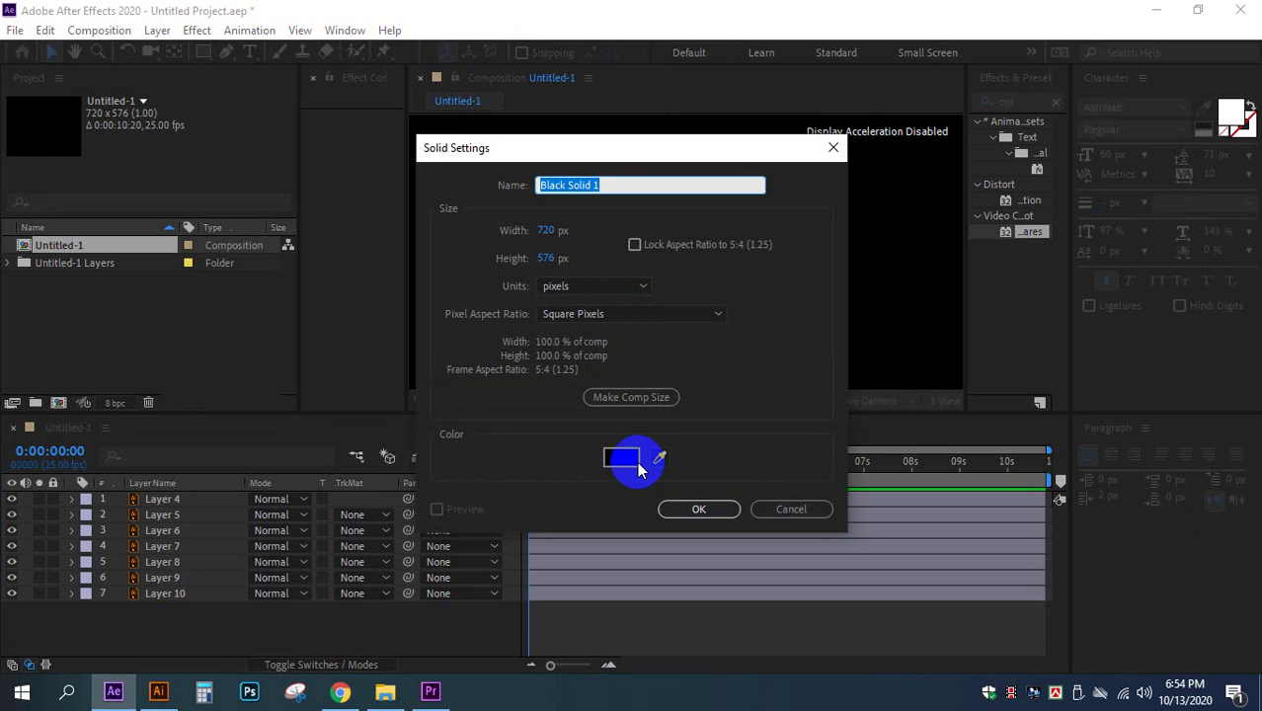
pyautogui.click(696, 508)
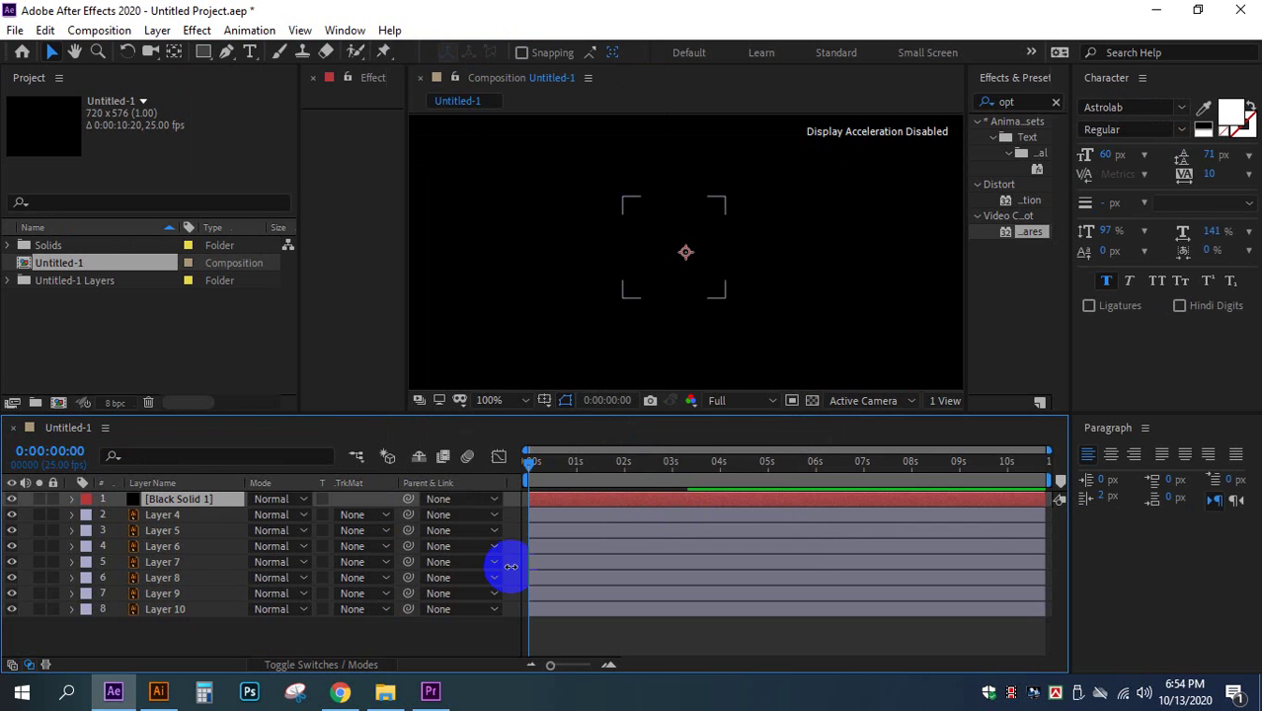
pyautogui.moveTo(183, 500); pyautogui.dragTo(173, 615)
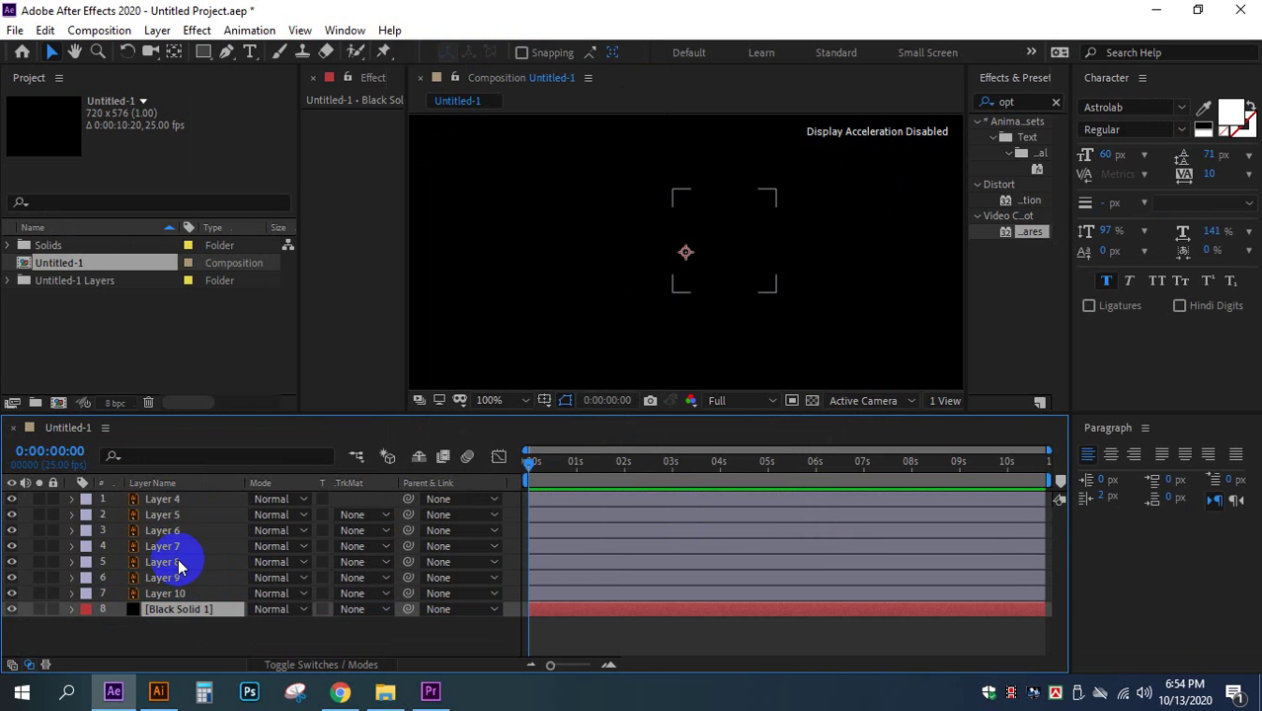
# Step: Apply the Generate Fill effect to Layer 4 through Layer 10
pyautogui.click(176, 514)
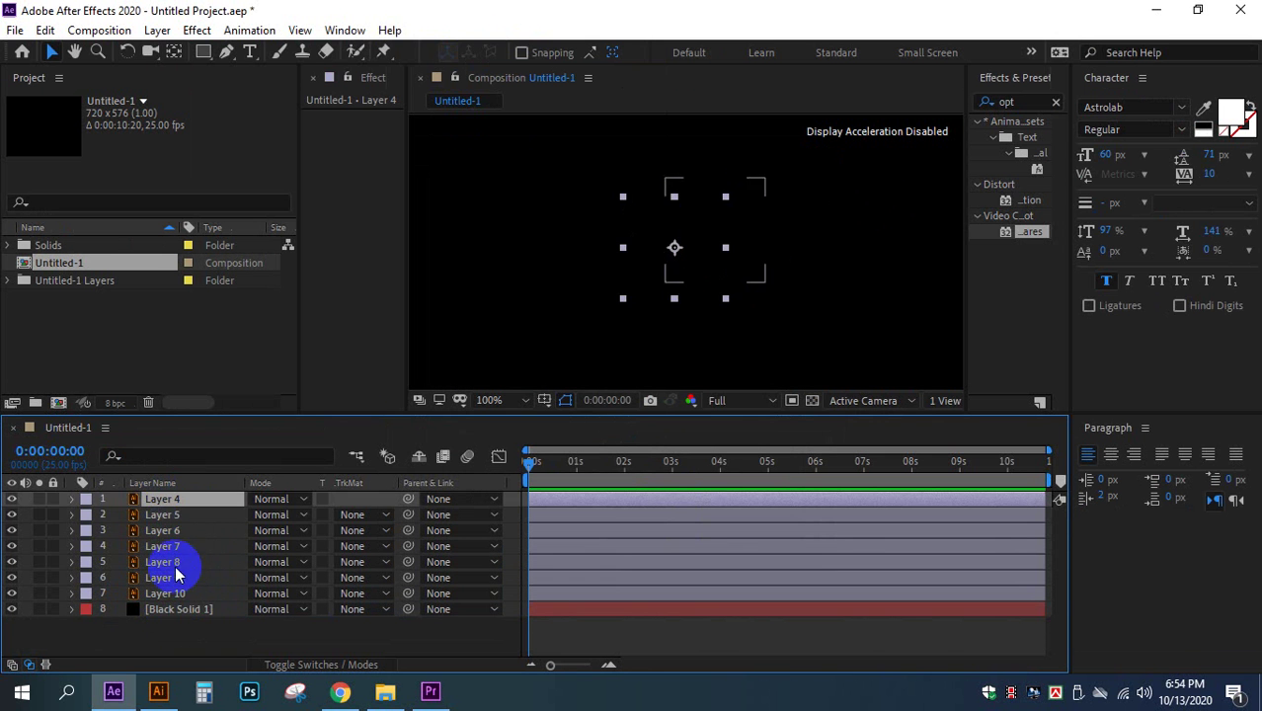
pyautogui.keyDown('shift'); pyautogui.click(169, 593); pyautogui.keyUp('shift')
pyautogui.rightClick(169, 594)
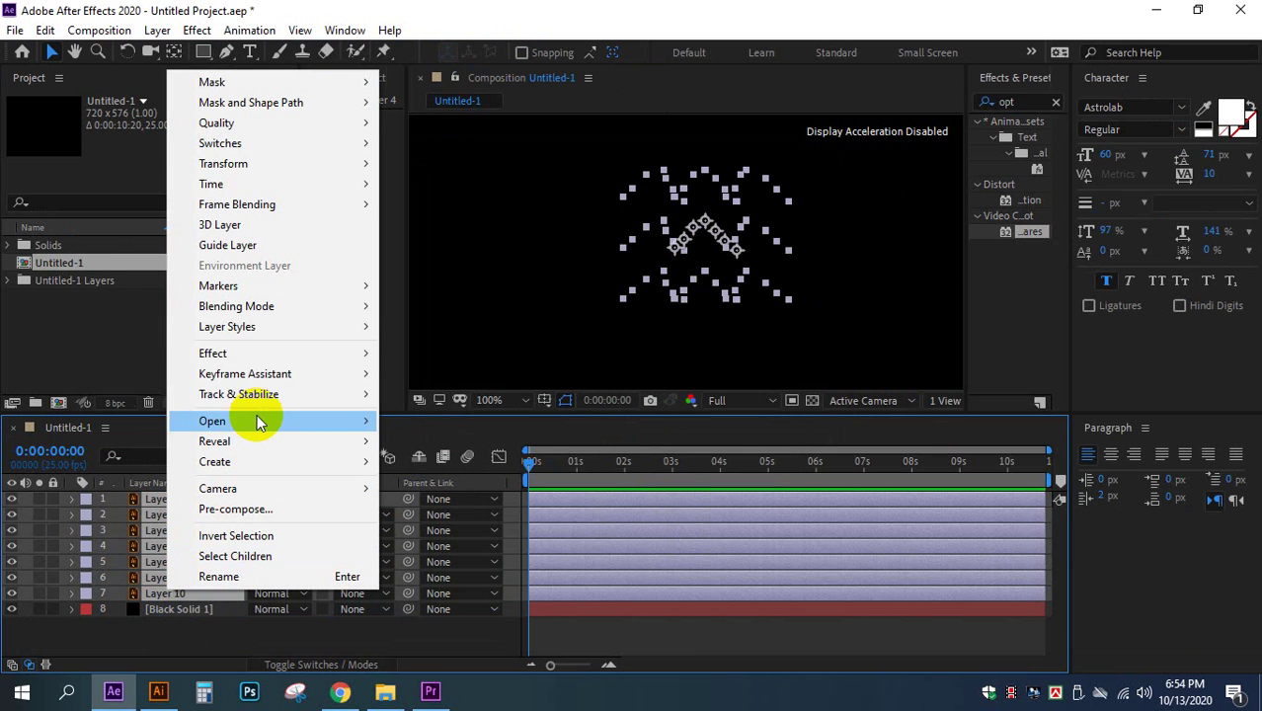
pyautogui.moveTo(304, 353)
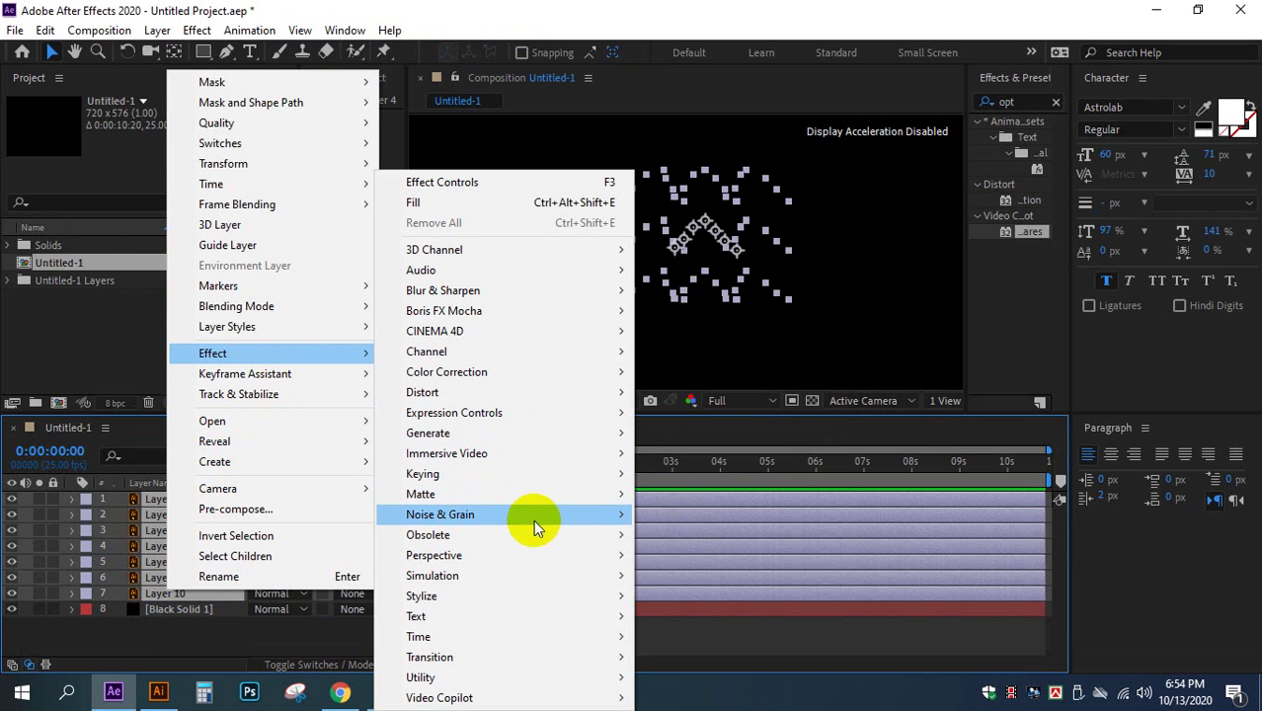
pyautogui.moveTo(533, 549)
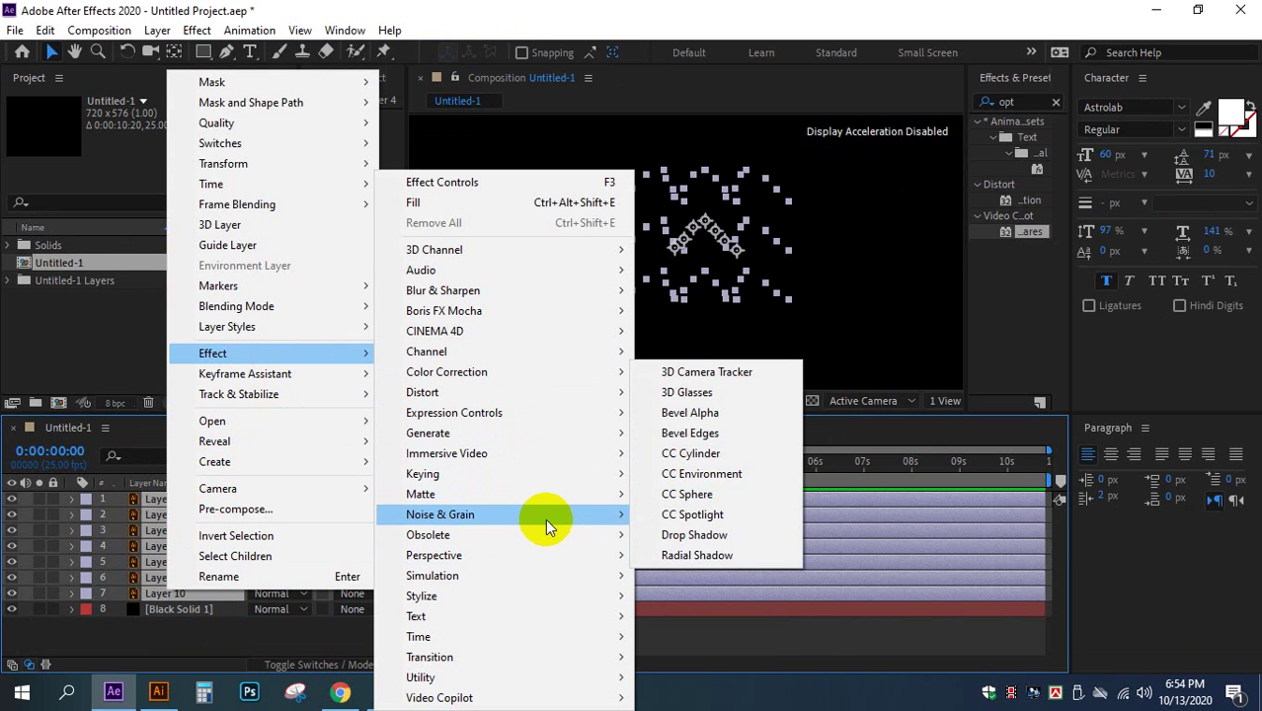
pyautogui.moveTo(557, 439)
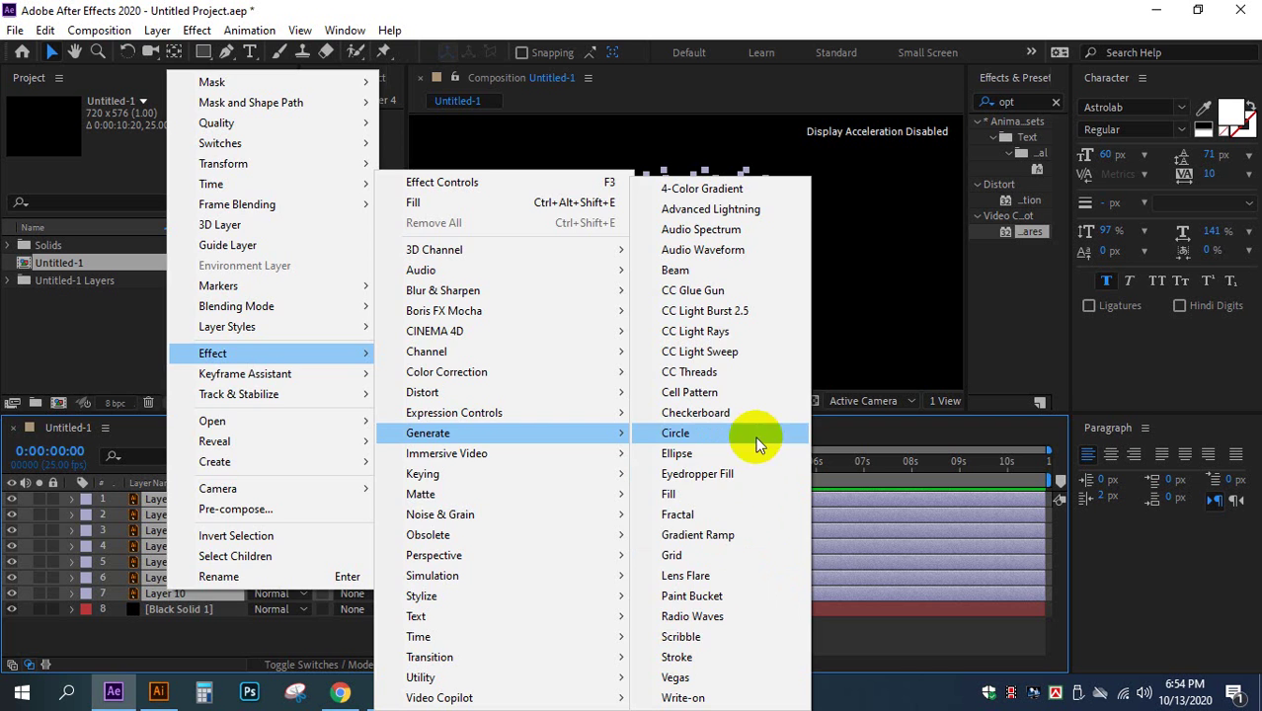
pyautogui.click(727, 496)
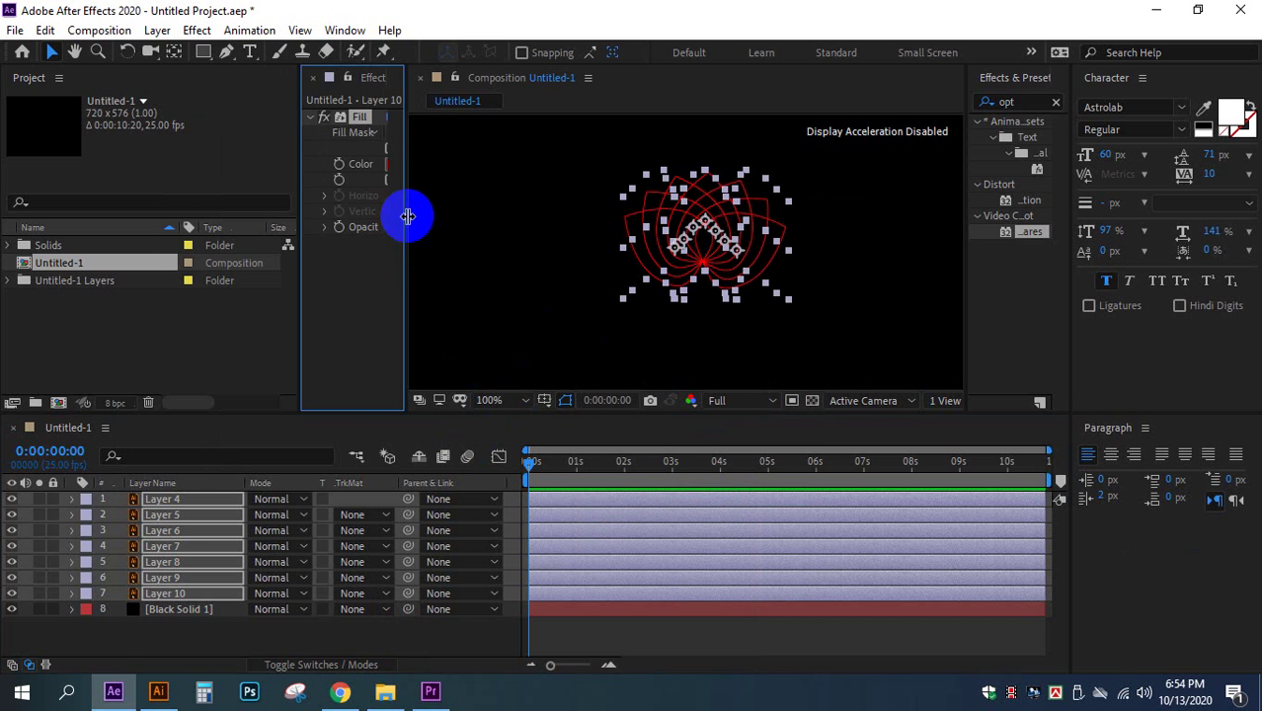
# Step: Set the Fill colour of the selected artwork layers to green 00FF60 and deselect them
pyautogui.moveTo(405, 215); pyautogui.dragTo(479, 237)
pyautogui.click(417, 169)
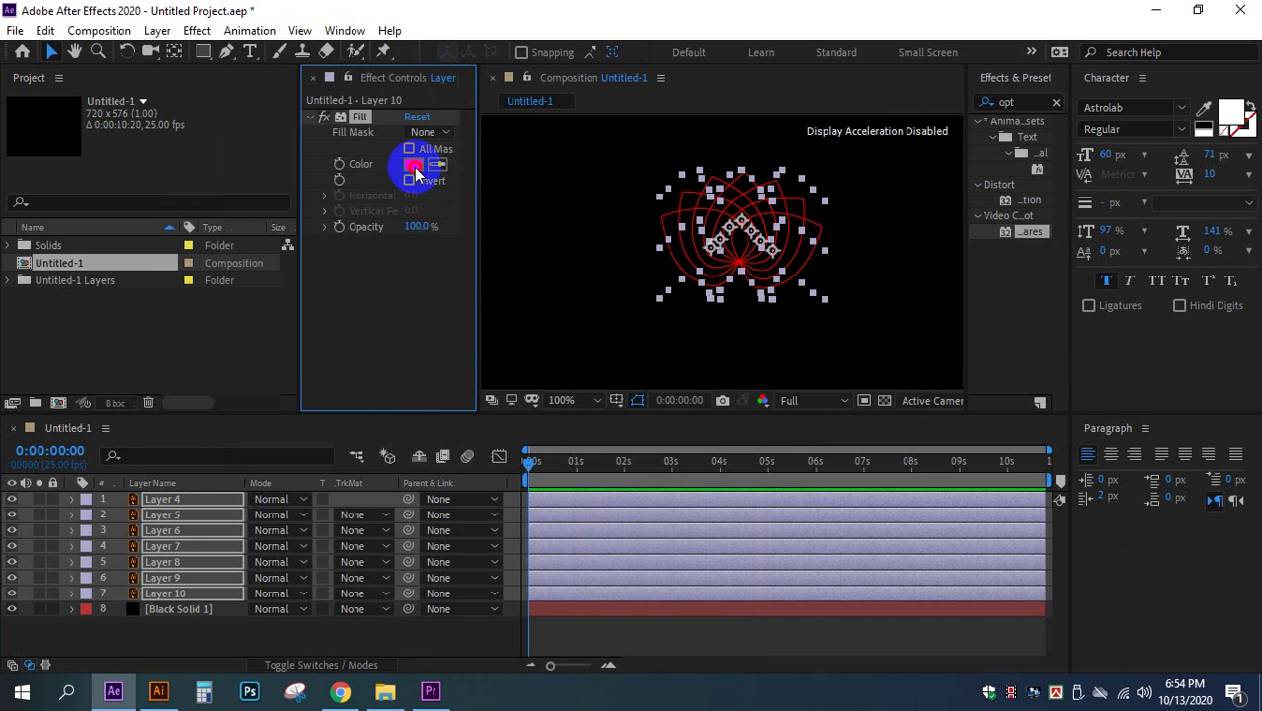
pyautogui.click(584, 350)
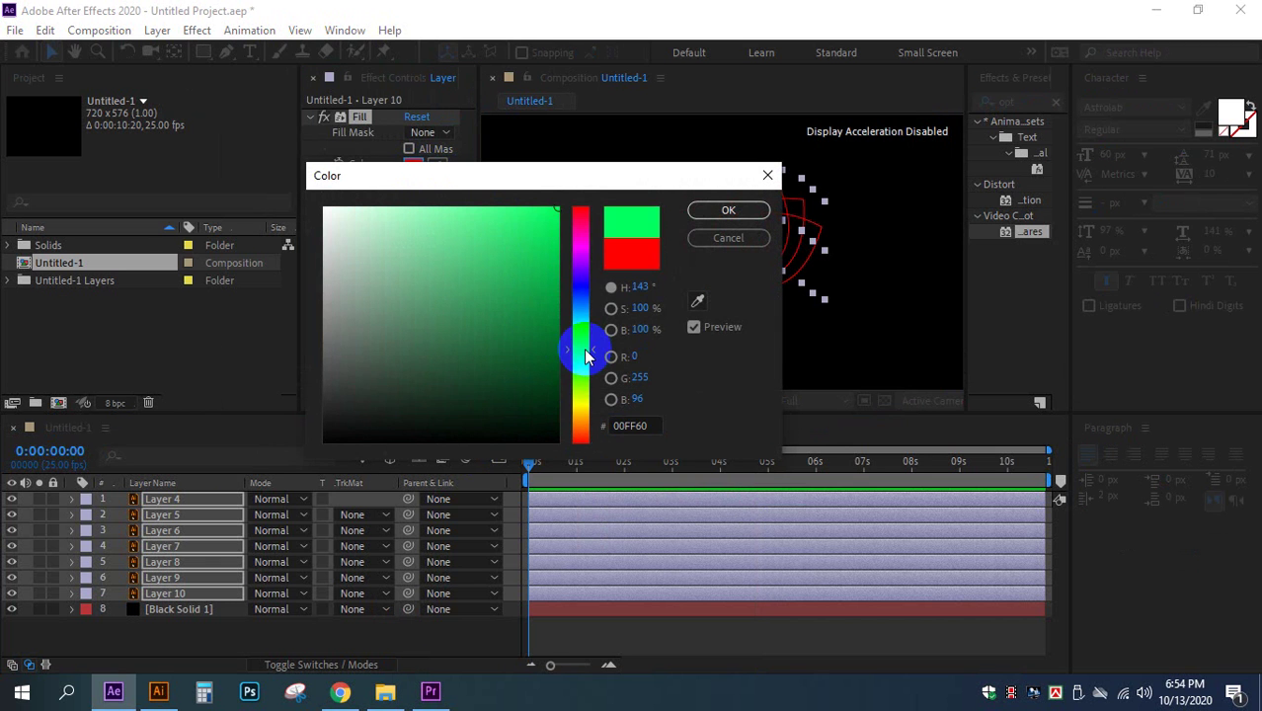
pyautogui.click(721, 209)
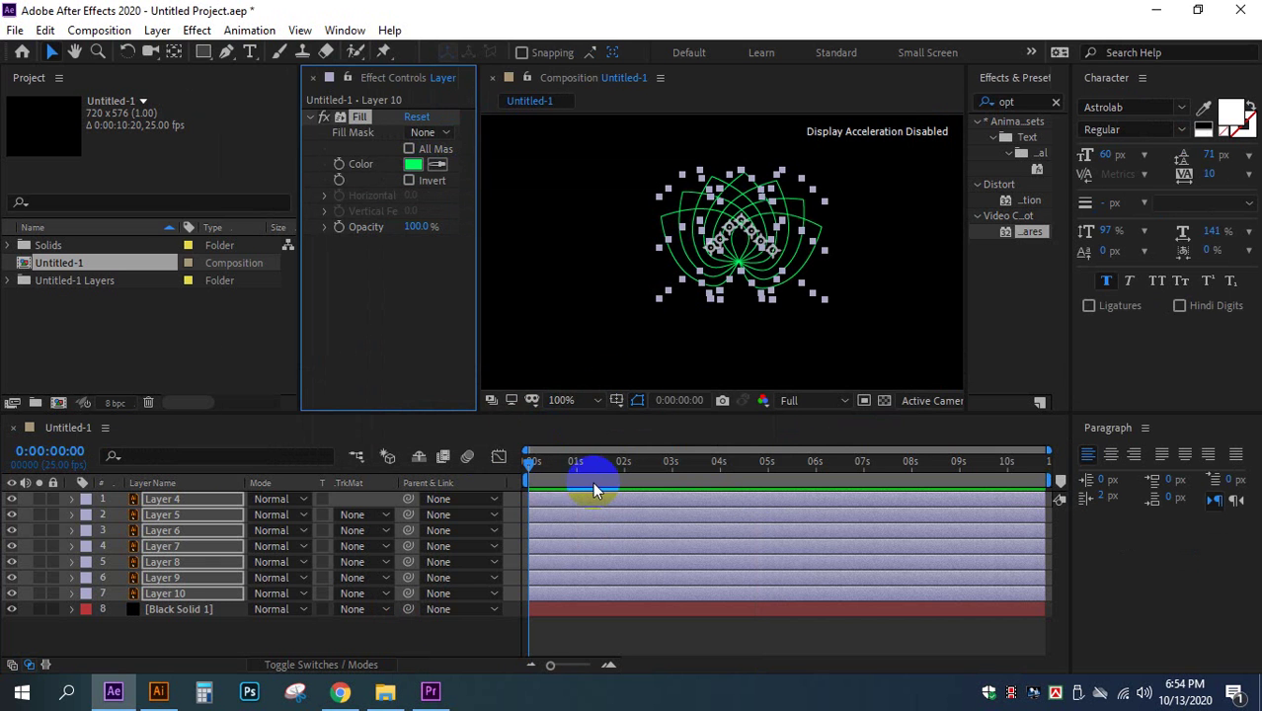
pyautogui.click(172, 610)
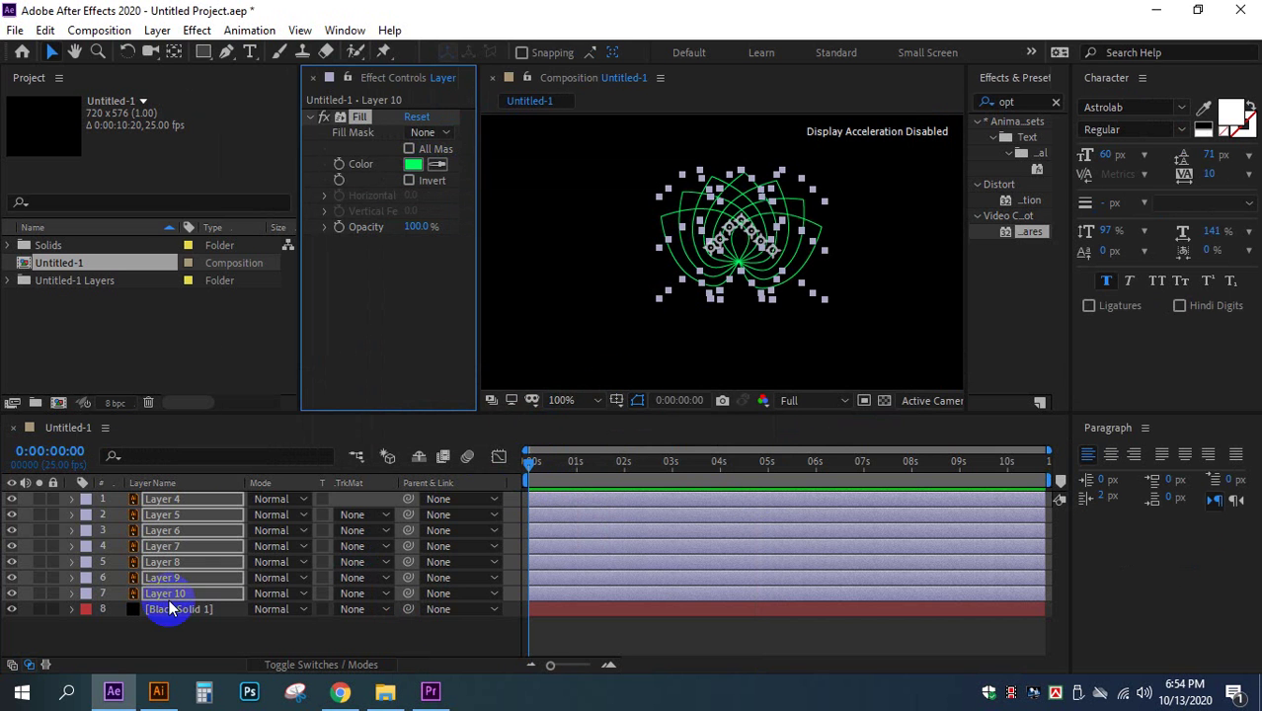
pyautogui.click(164, 629)
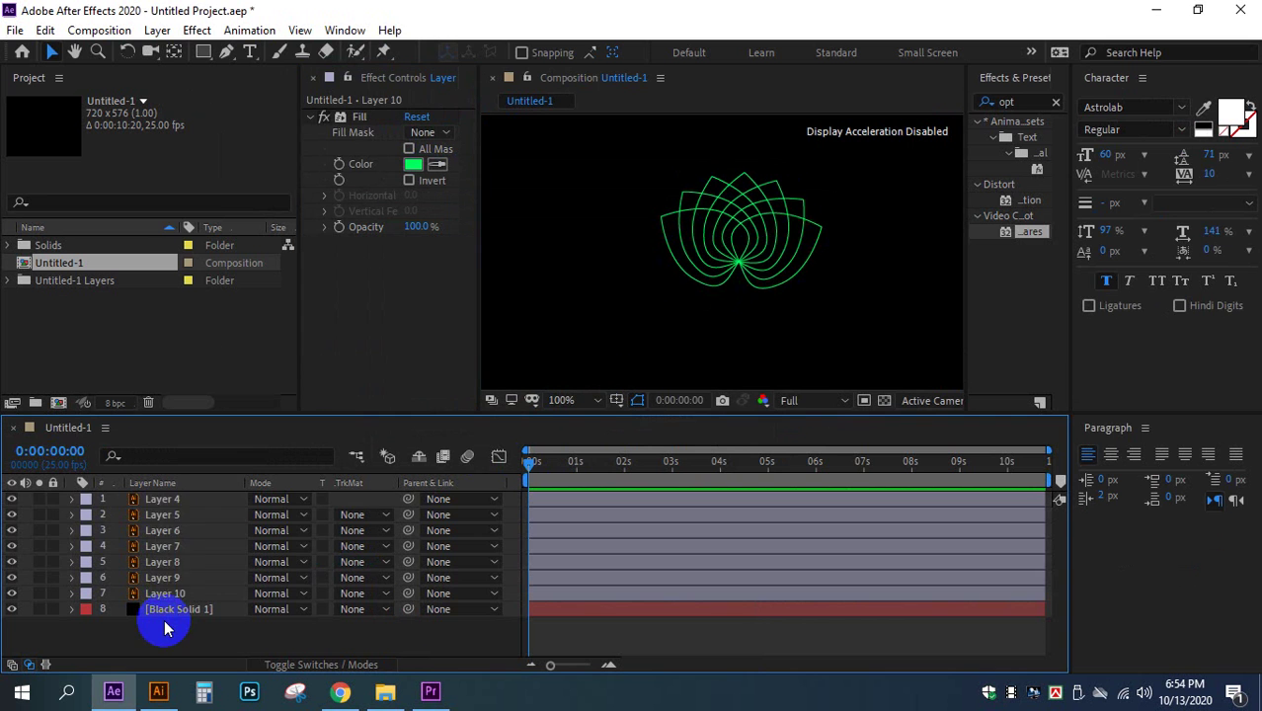
# Step: Lock the black solid layer so that it cannot be edited
pyautogui.click(163, 499)
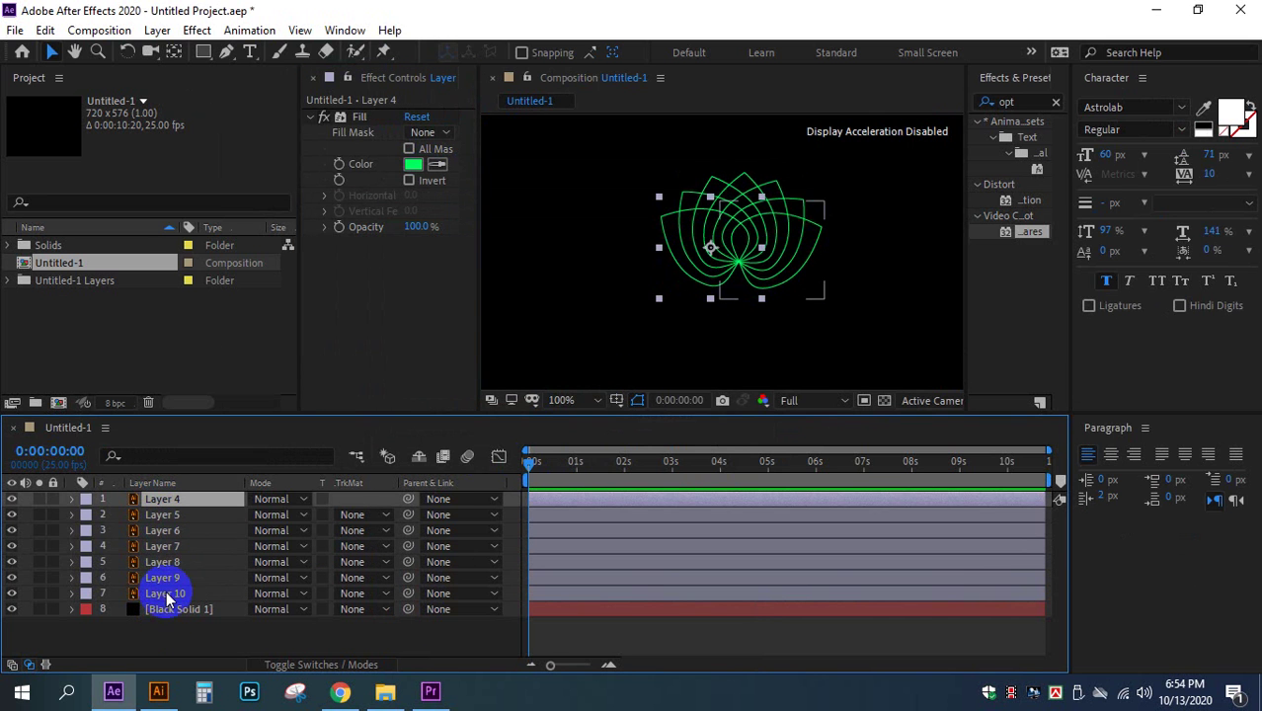
pyautogui.click(52, 610)
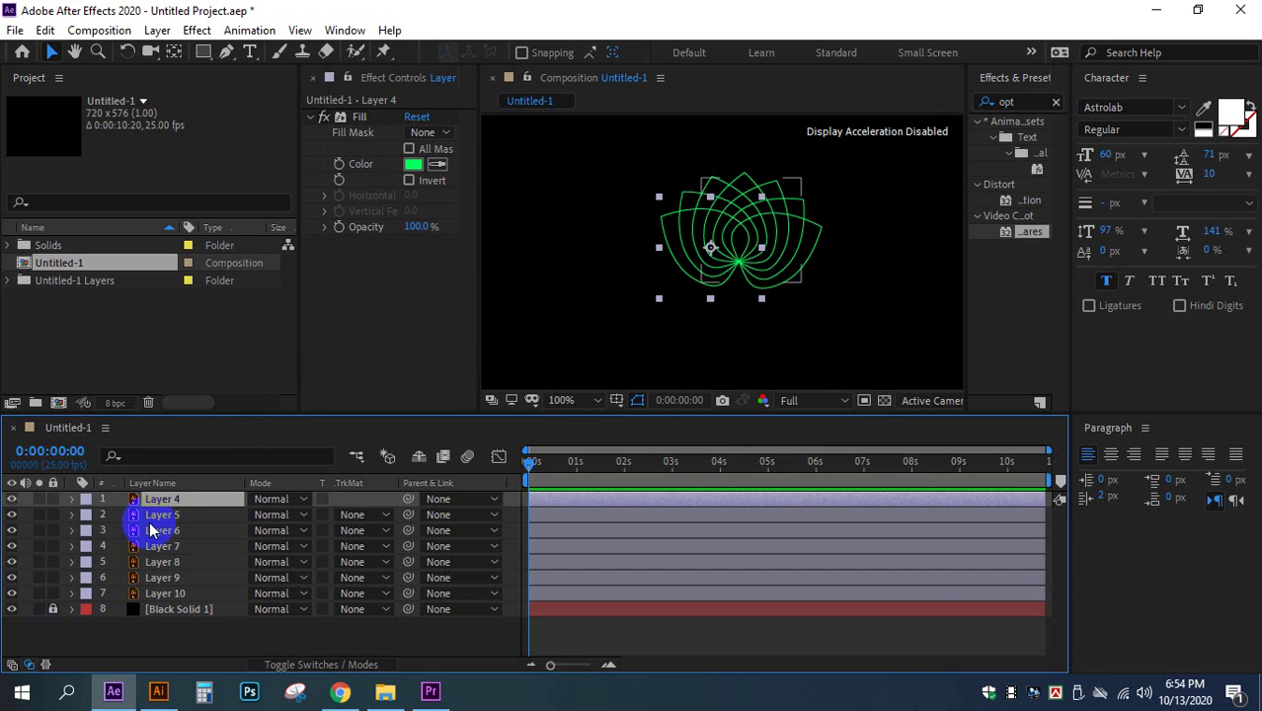
pyautogui.keyDown('shift'); pyautogui.click(165, 594); pyautogui.keyUp('shift')
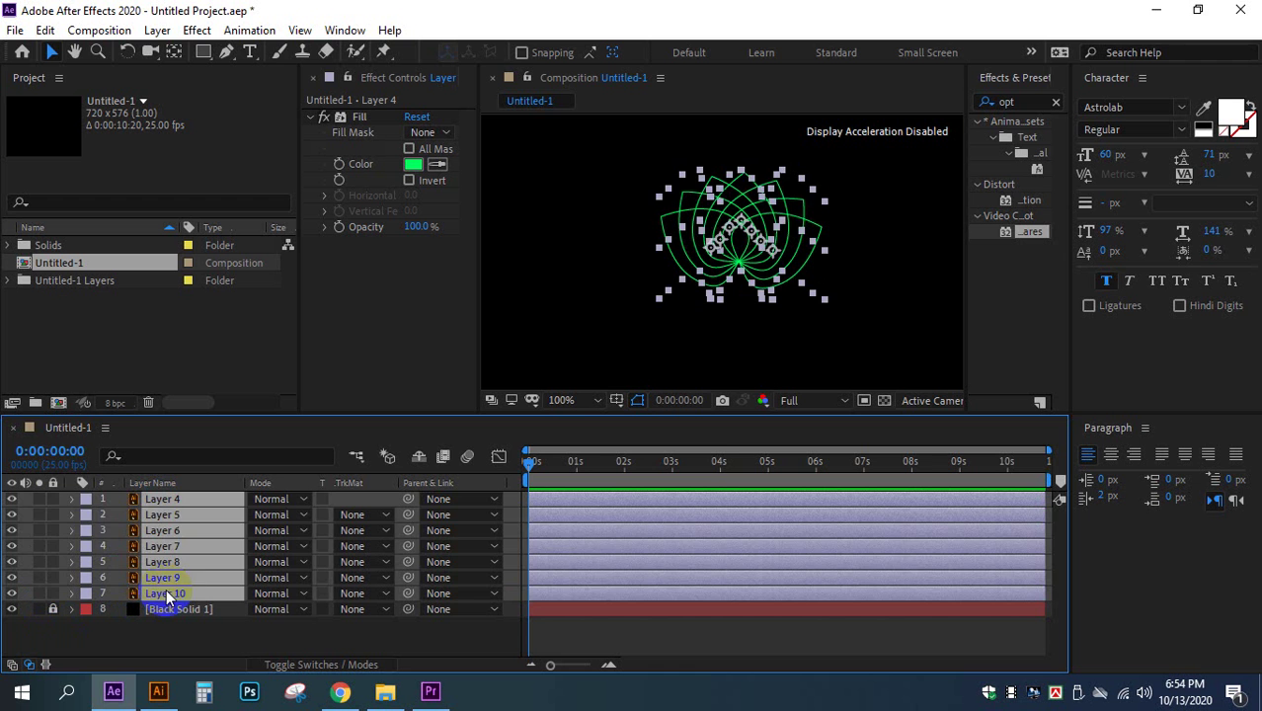
pyautogui.click(193, 644)
# Step: Create shape layers from the vector artwork of Layer 4 through Layer 10
pyautogui.click(164, 499)
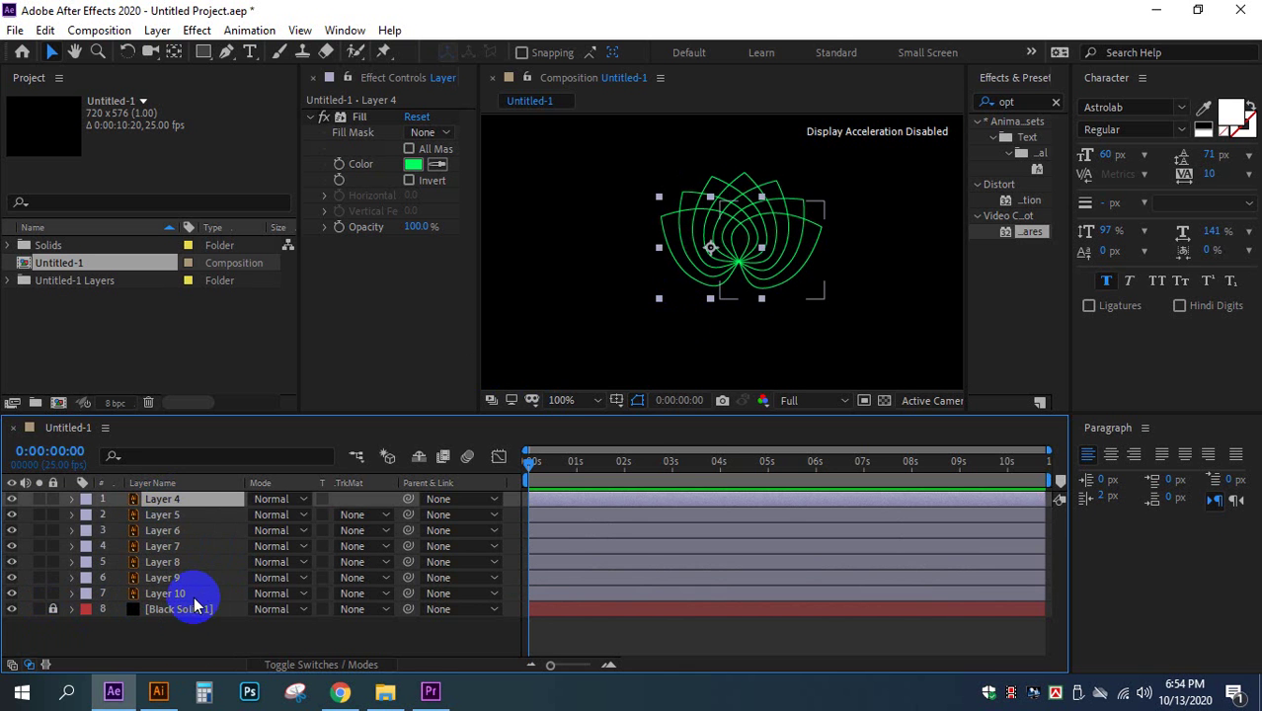
pyautogui.click(162, 583)
pyautogui.click(165, 594)
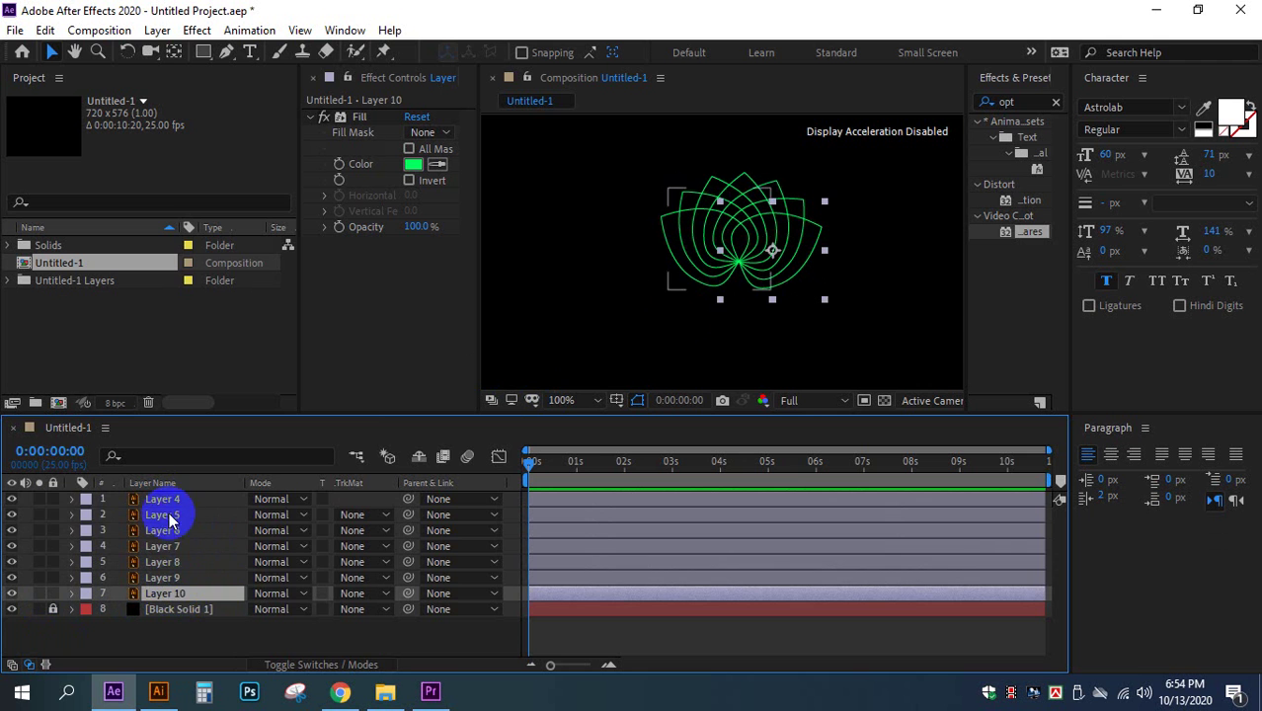
pyautogui.keyDown('shift'); pyautogui.click(165, 500); pyautogui.keyUp('shift')
pyautogui.rightClick(165, 501)
pyautogui.moveTo(272, 479)
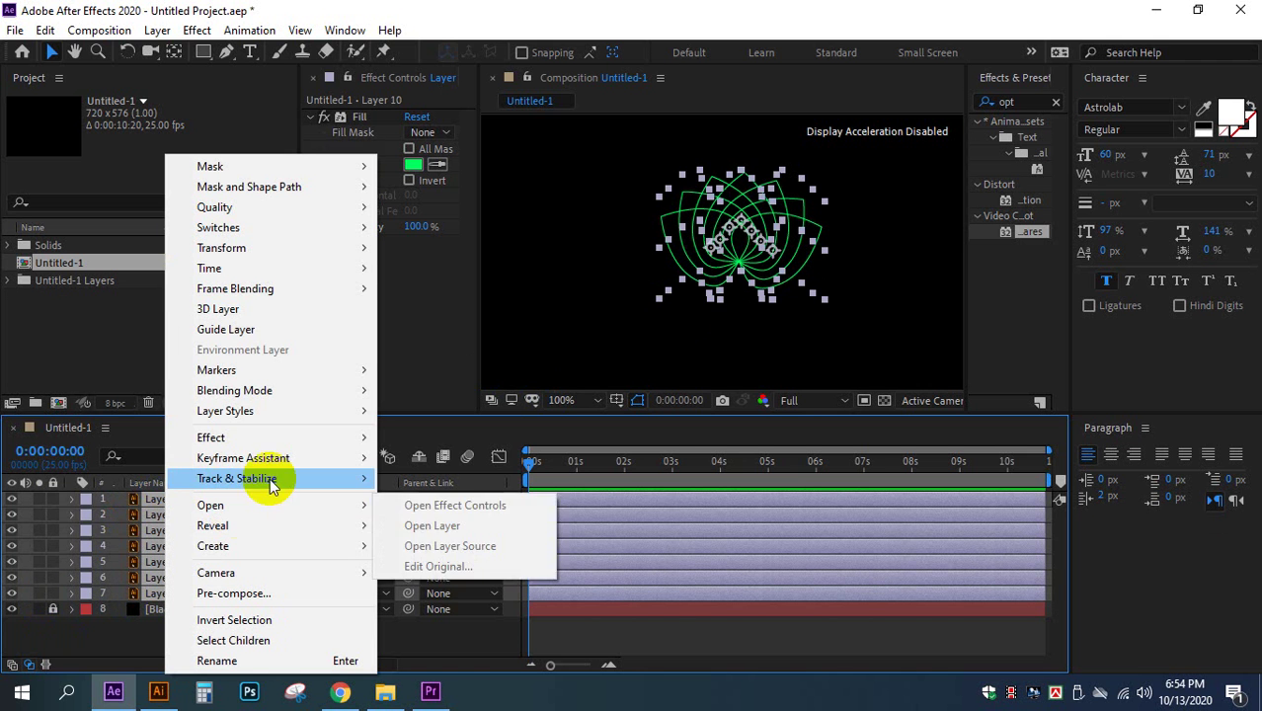
pyautogui.moveTo(293, 553)
pyautogui.click(514, 607)
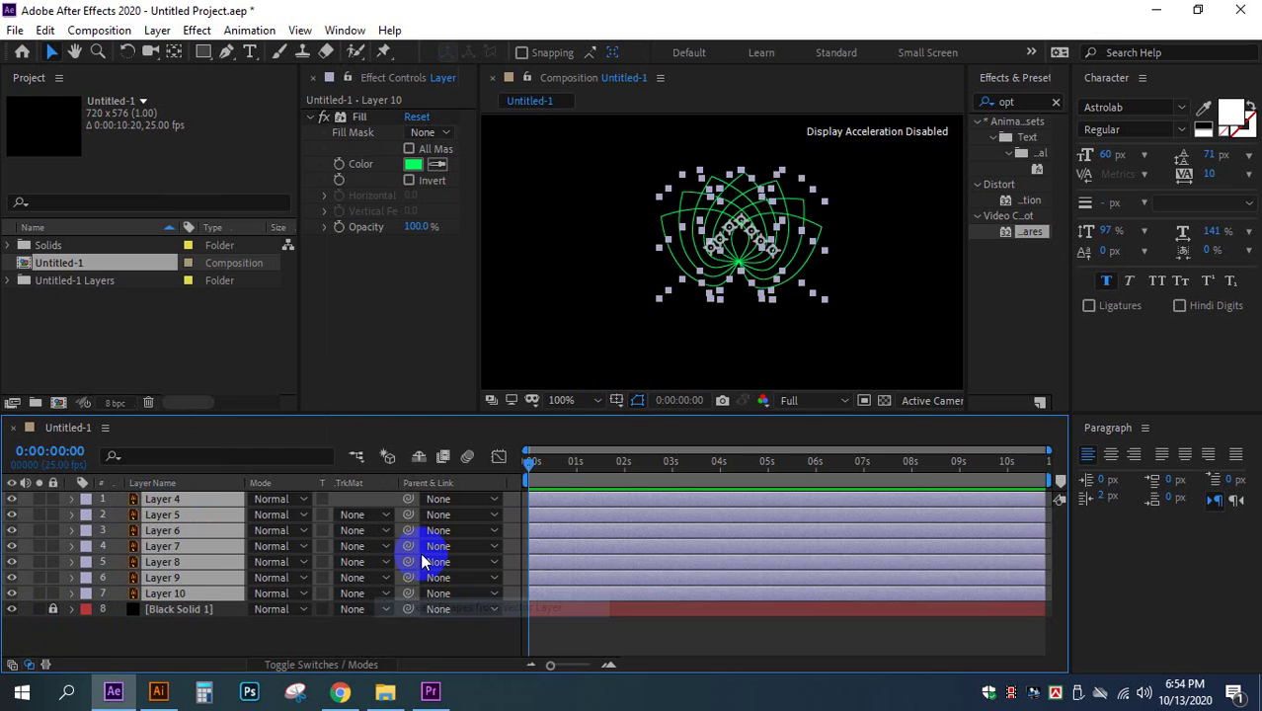
# Step: Duplicate the Untitled-1 composition and open the copy
pyautogui.click(111, 351)
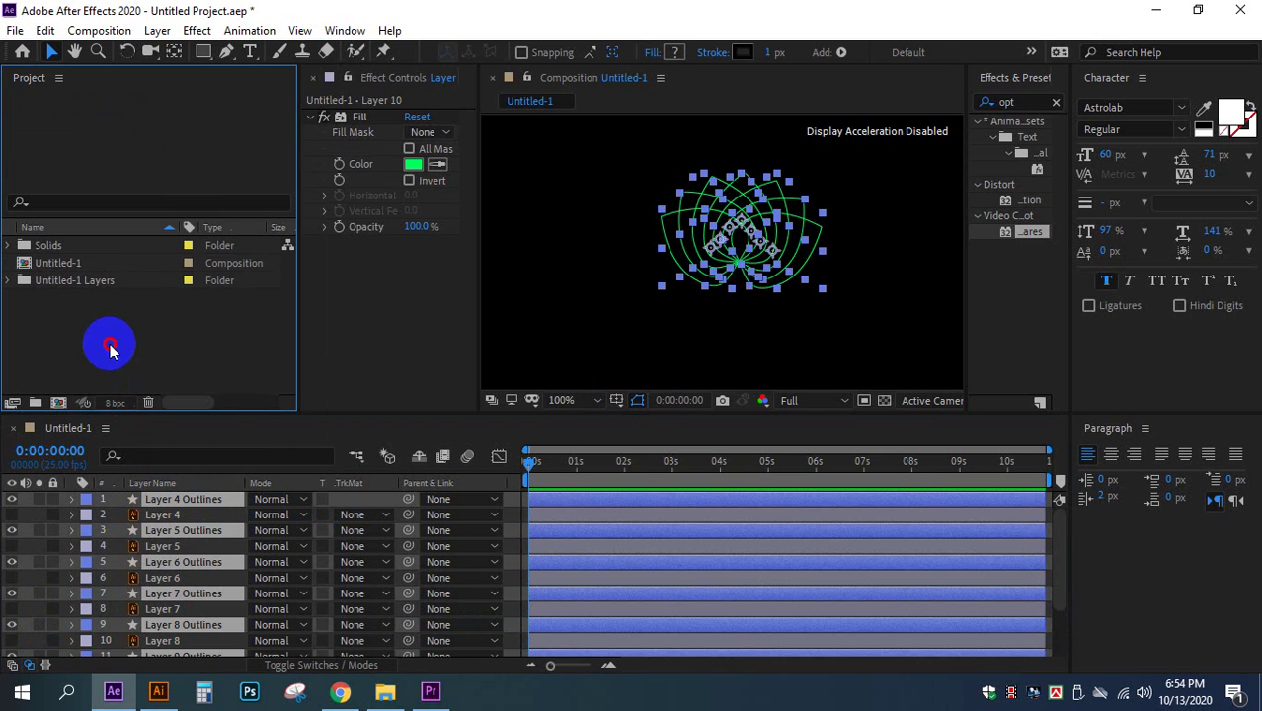
pyautogui.click(71, 265)
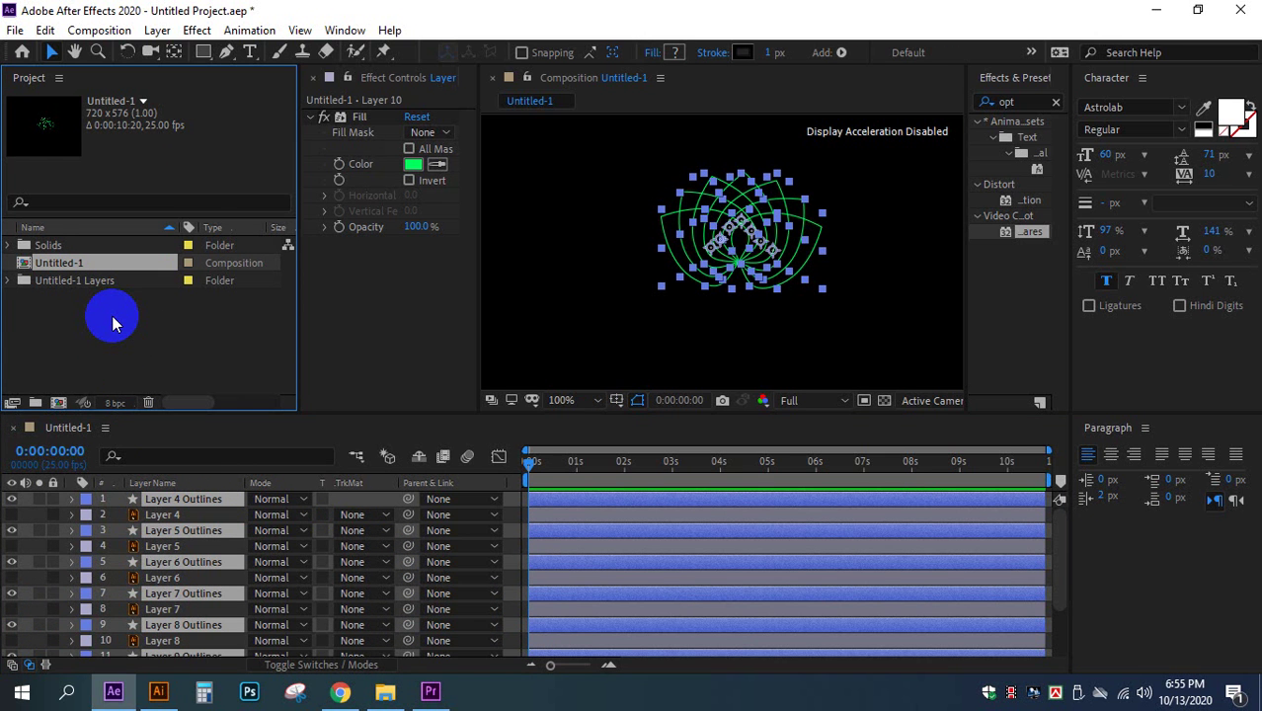
pyautogui.hotkey('ctrl', 'd')
pyautogui.click(67, 265)
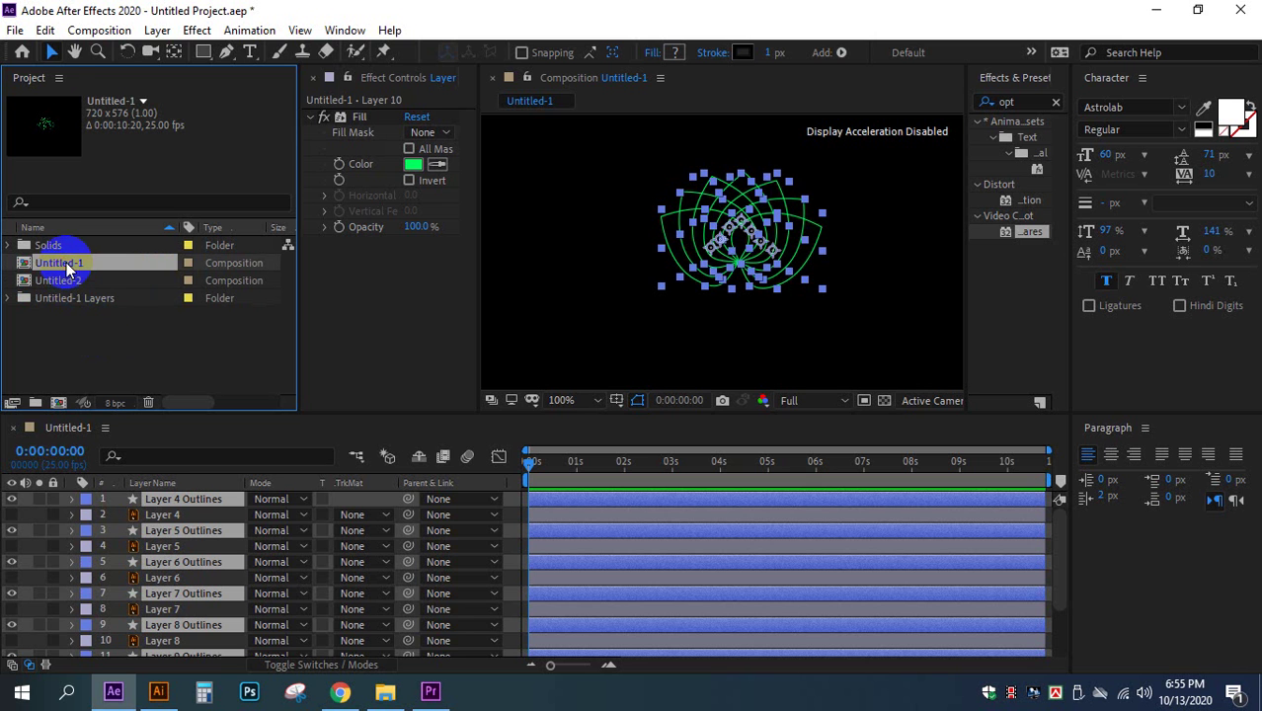
pyautogui.doubleClick(59, 281)
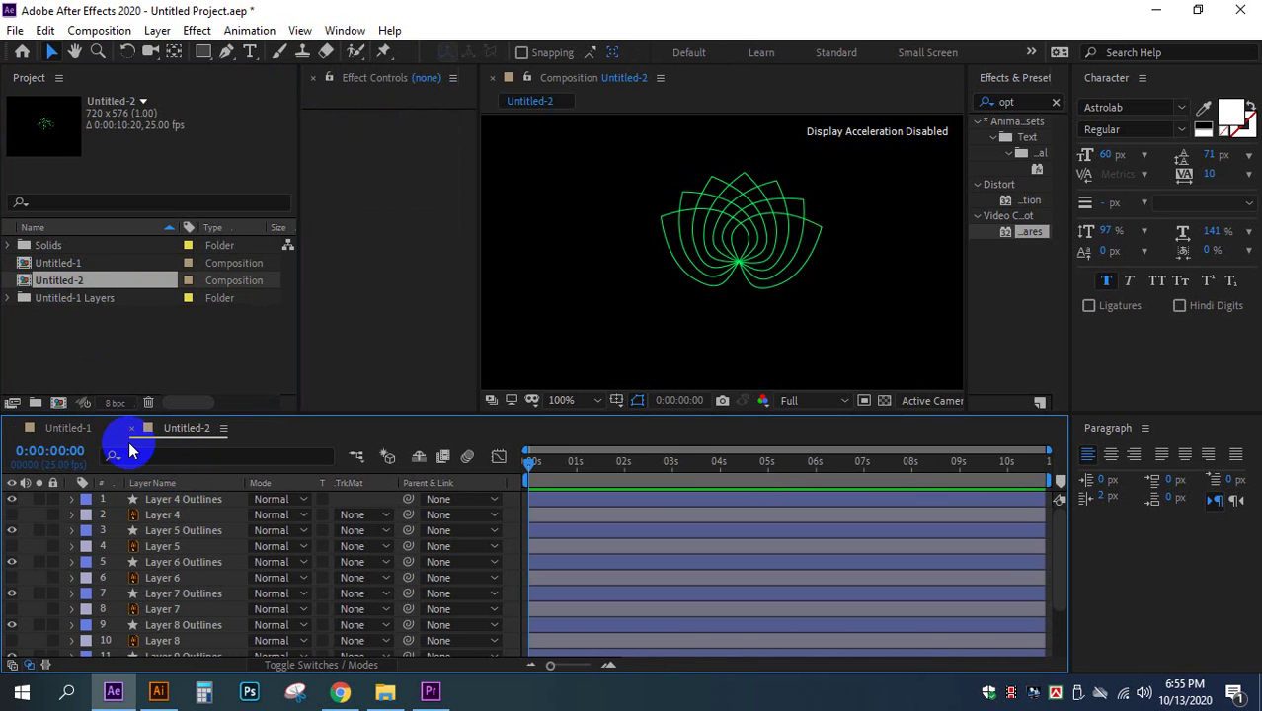
# Step: Delete the original Illustrator layers, Layer 4 through Layer 10, from the duplicated composition, keeping the outline layers and the black solid
pyautogui.click(160, 515)
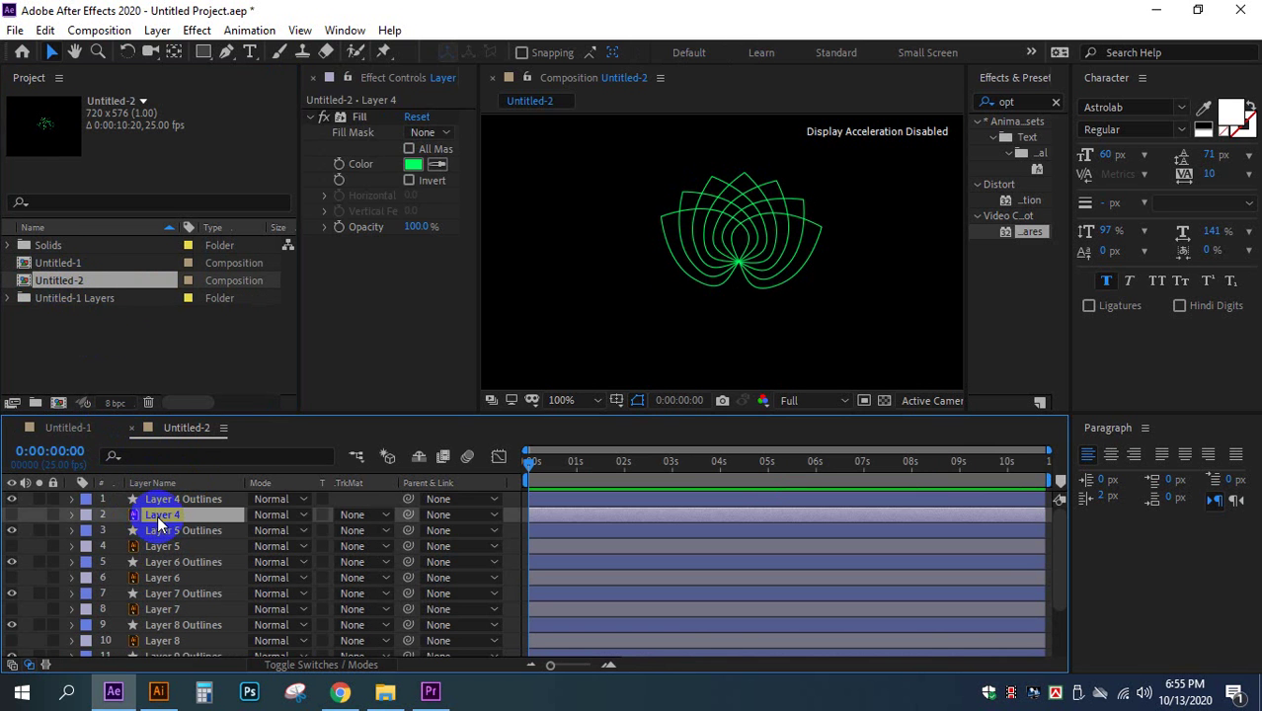
pyautogui.press('Delete')
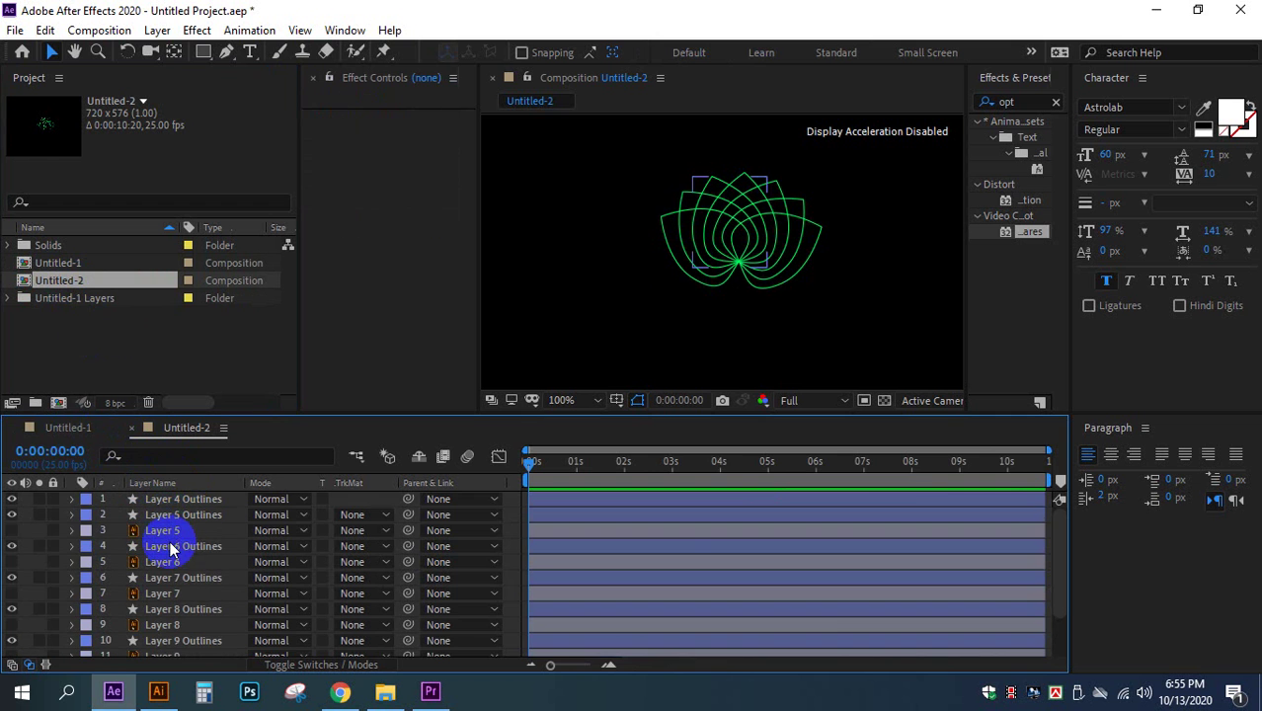
pyautogui.click(173, 531)
pyautogui.press('Delete')
pyautogui.click(168, 547)
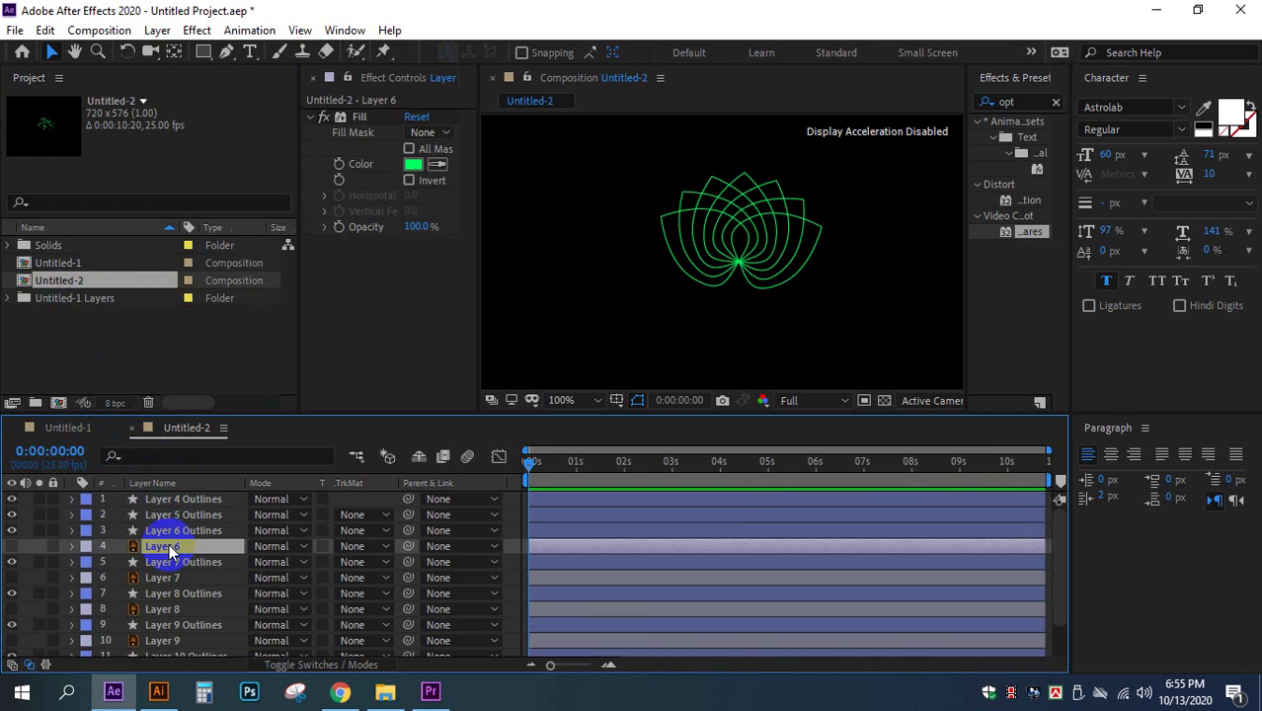
pyautogui.press('Delete')
pyautogui.click(178, 563)
pyautogui.press('Delete')
pyautogui.click(176, 579)
pyautogui.press('Delete')
pyautogui.click(173, 595)
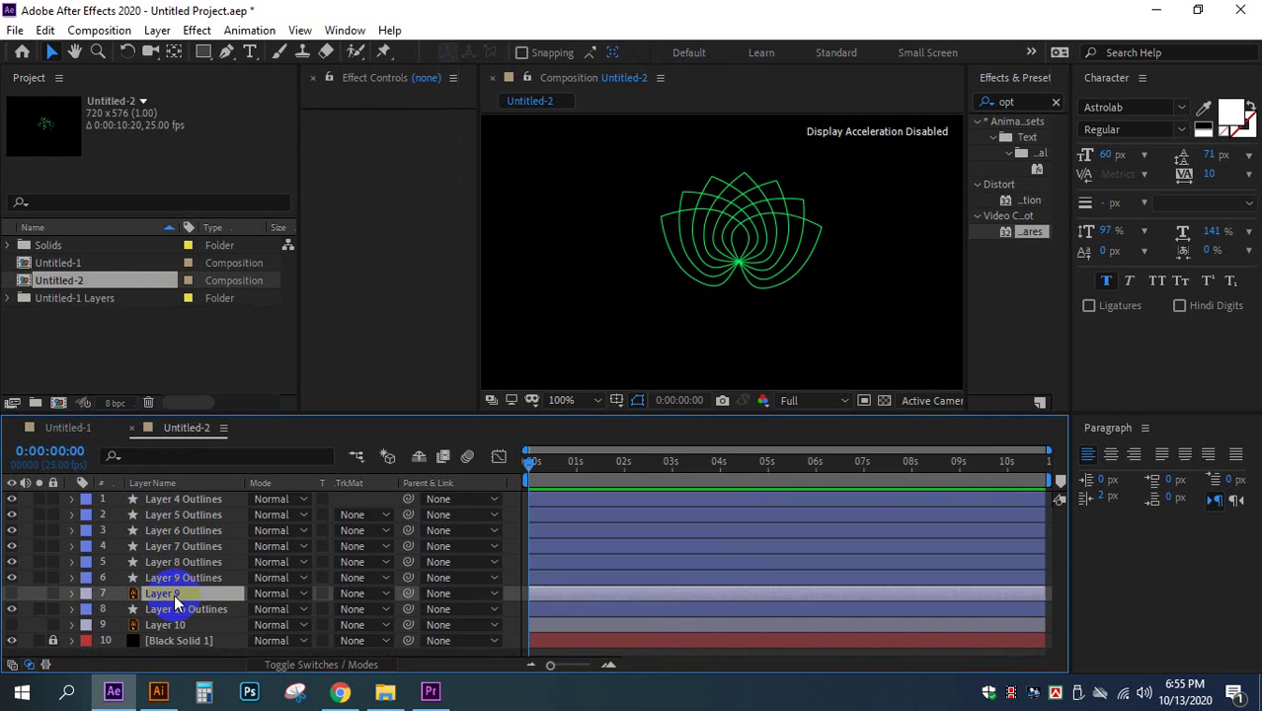
pyautogui.press('Delete')
pyautogui.click(174, 610)
pyautogui.press('Delete')
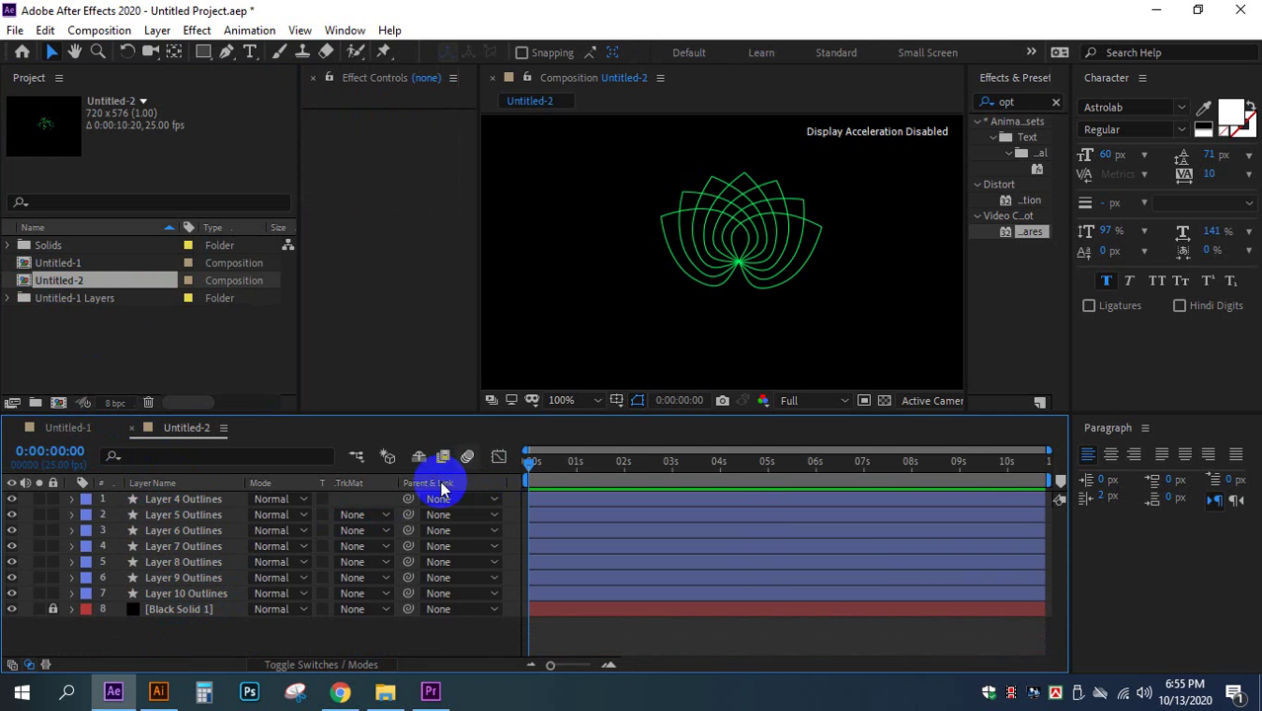
# Step: Move the anchor points of Layer 4 Outlines and Layer 5 Outlines to the lotus base where the petals meet
pyautogui.click(193, 531)
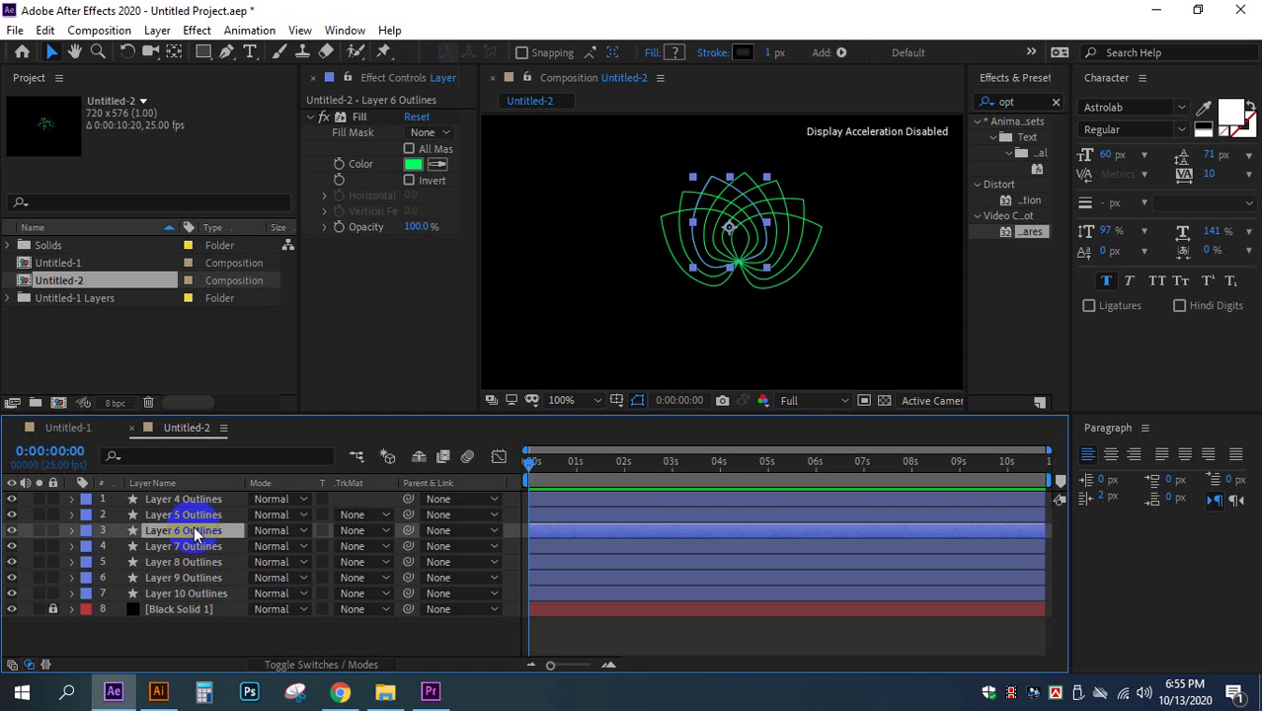
pyautogui.click(200, 500)
pyautogui.moveTo(707, 247); pyautogui.dragTo(730, 255)
pyautogui.hotkey('ctrl', 'z')
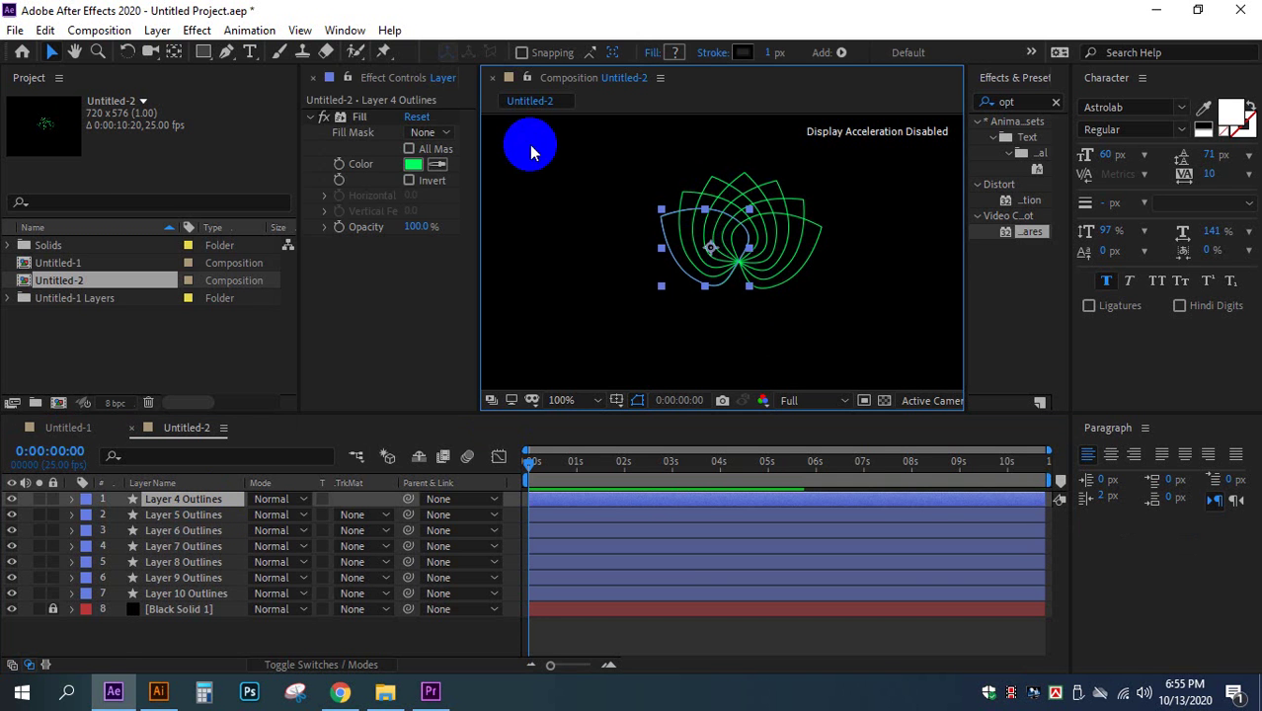
pyautogui.click(173, 51)
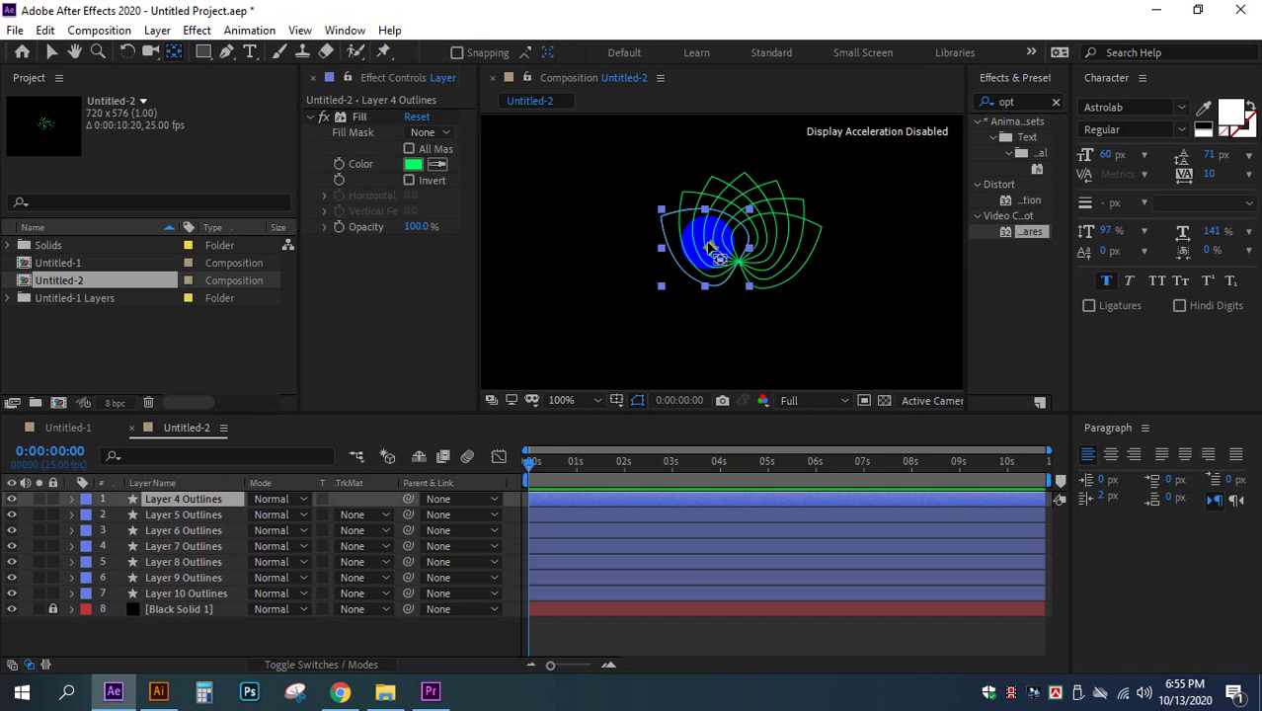
pyautogui.moveTo(711, 246); pyautogui.dragTo(742, 261)
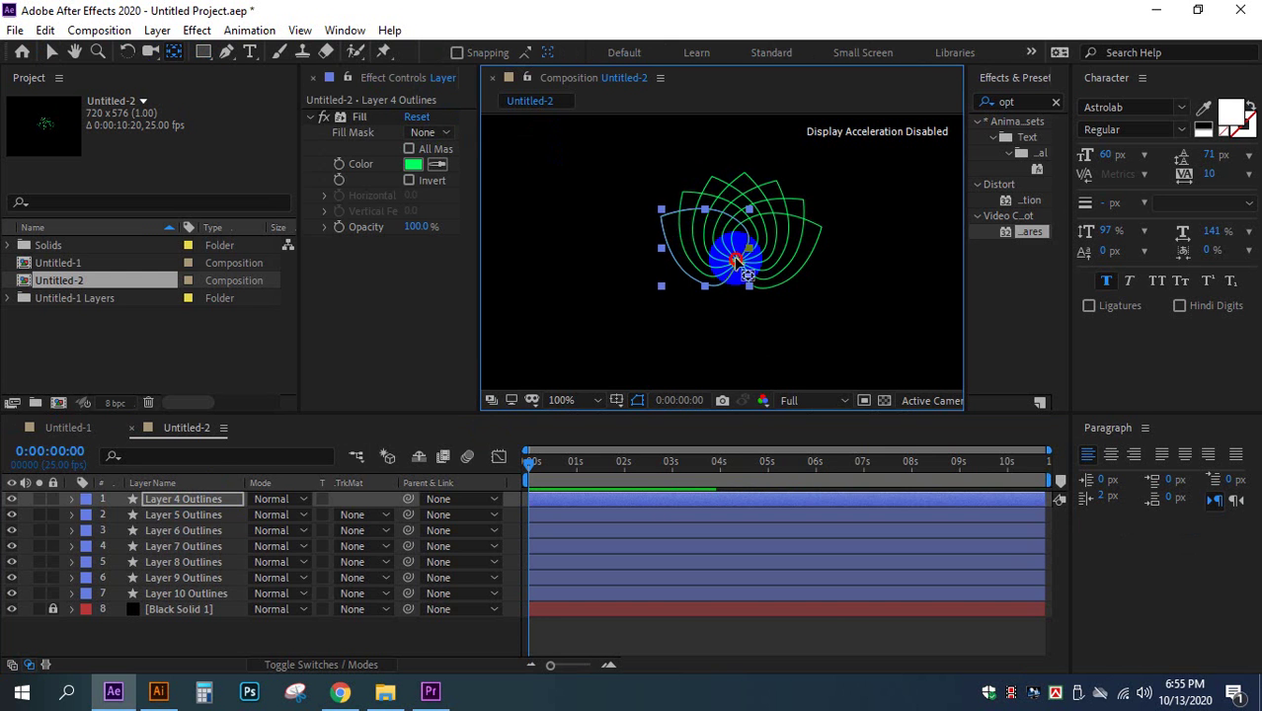
pyautogui.click(197, 515)
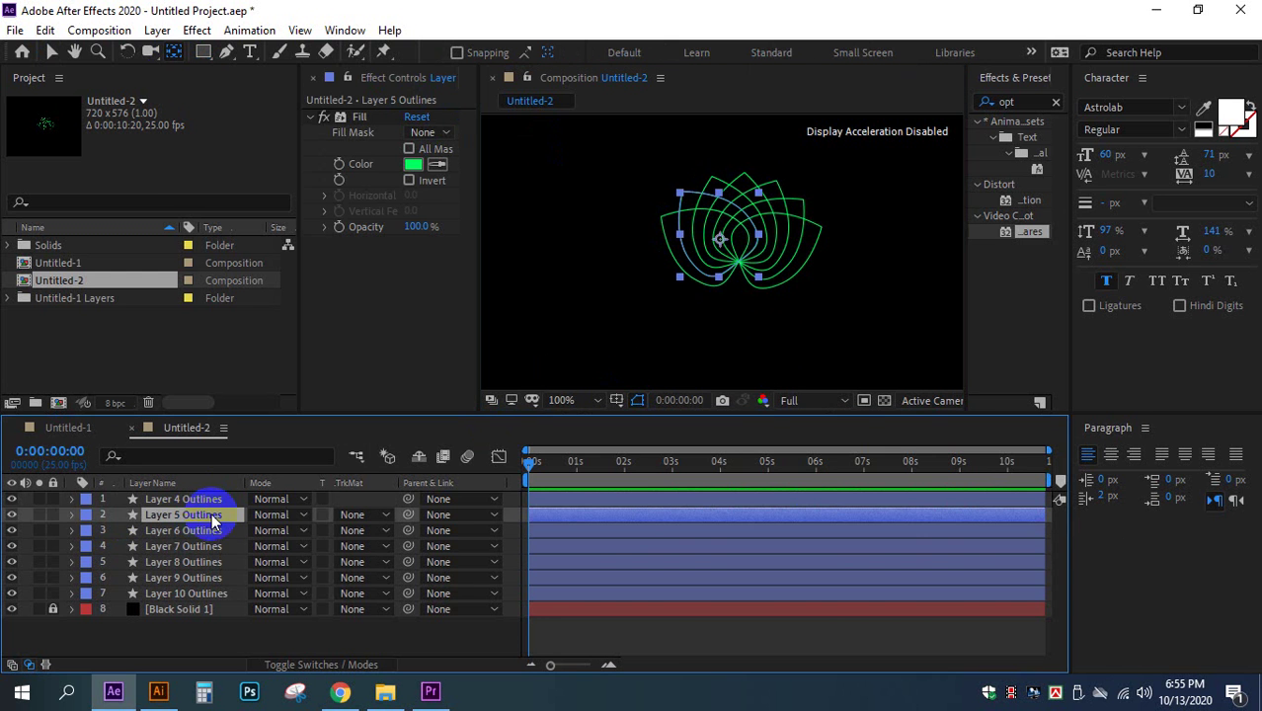
pyautogui.moveTo(724, 314); pyautogui.dragTo(723, 253)
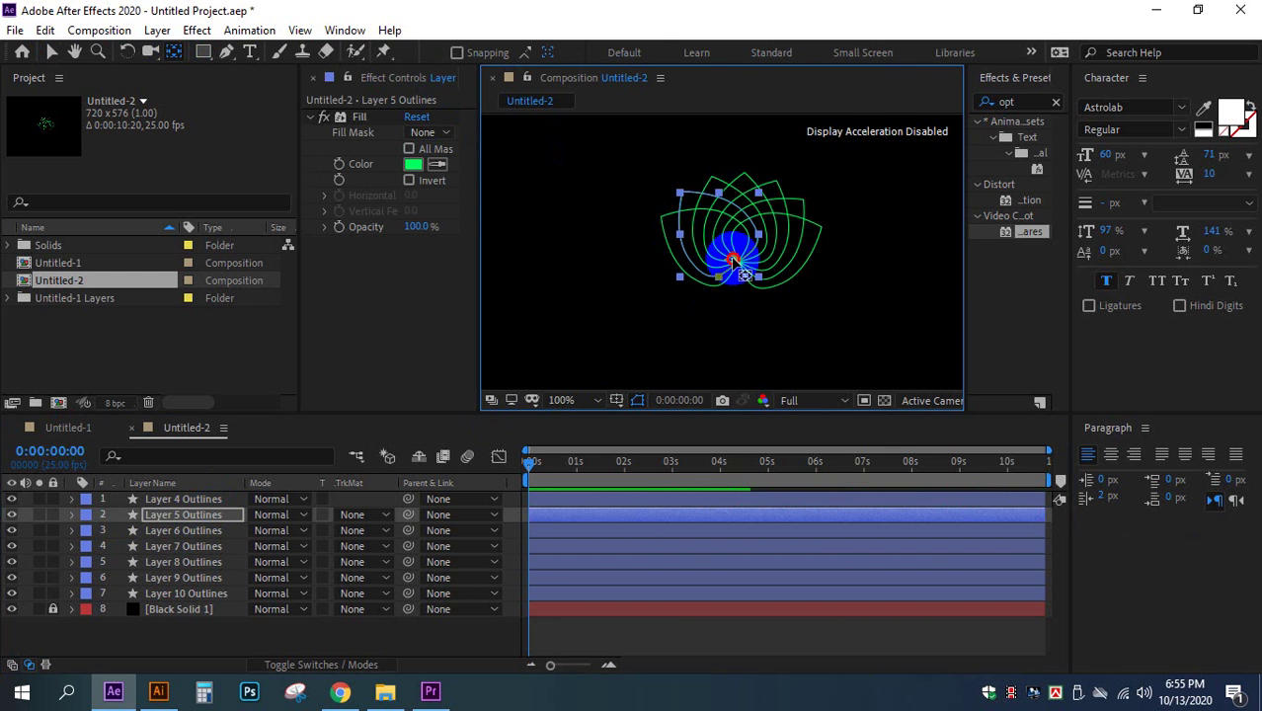
# Step: Move the anchor points of Layer 6 through Layer 10 Outlines to the same meeting point at the lotus base
pyautogui.click(212, 530)
pyautogui.moveTo(622, 272); pyautogui.dragTo(743, 262)
pyautogui.click(184, 546)
pyautogui.click(211, 562)
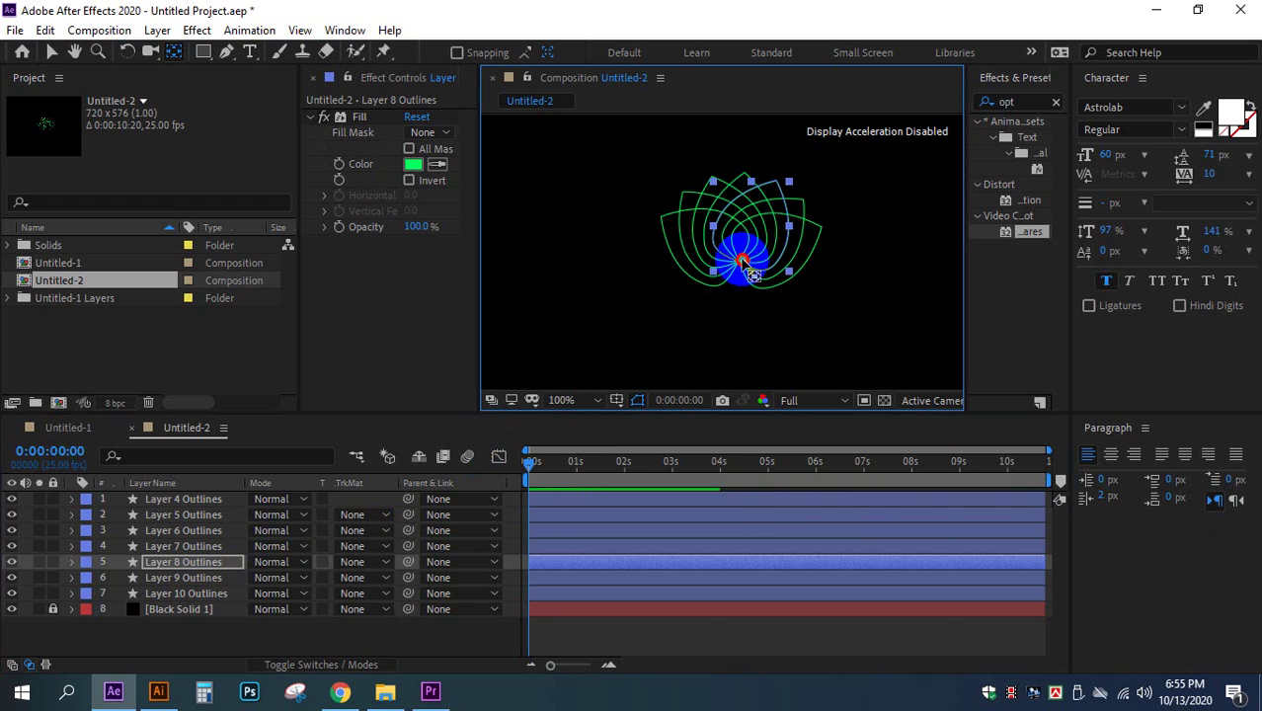
pyautogui.click(211, 578)
pyautogui.moveTo(802, 253); pyautogui.dragTo(743, 265)
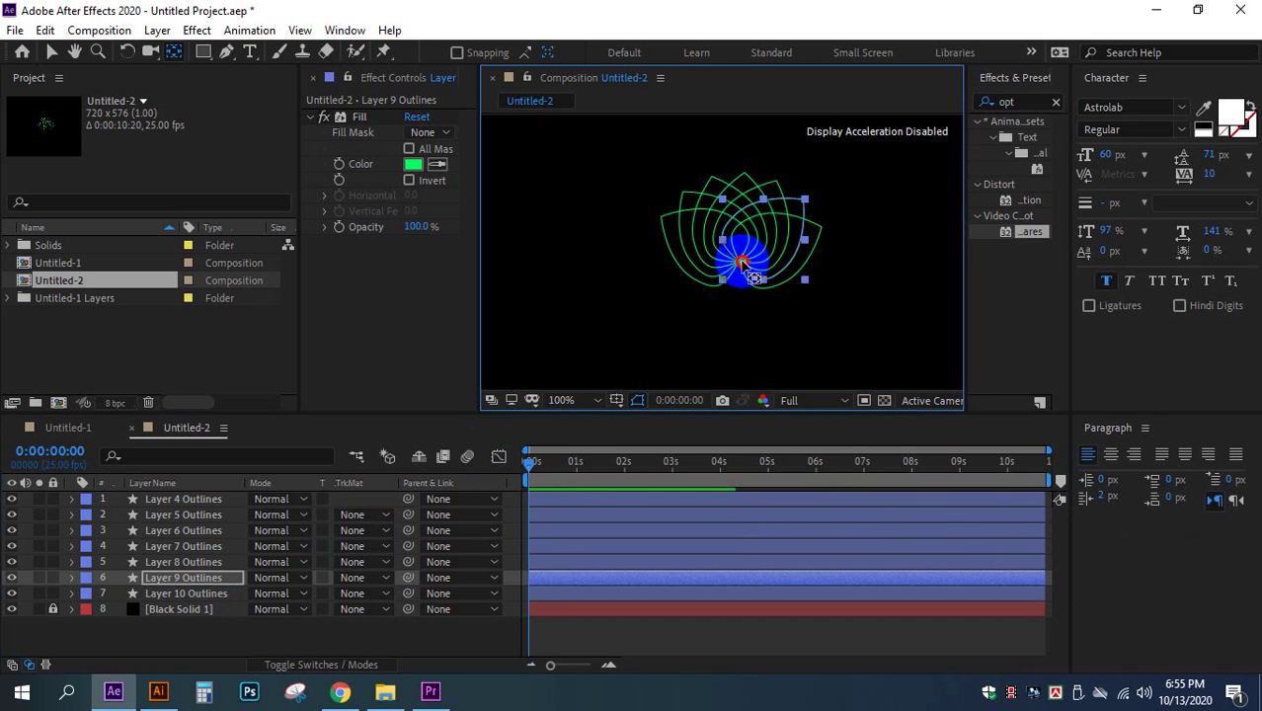
pyautogui.click(217, 591)
pyautogui.moveTo(689, 302); pyautogui.dragTo(739, 265)
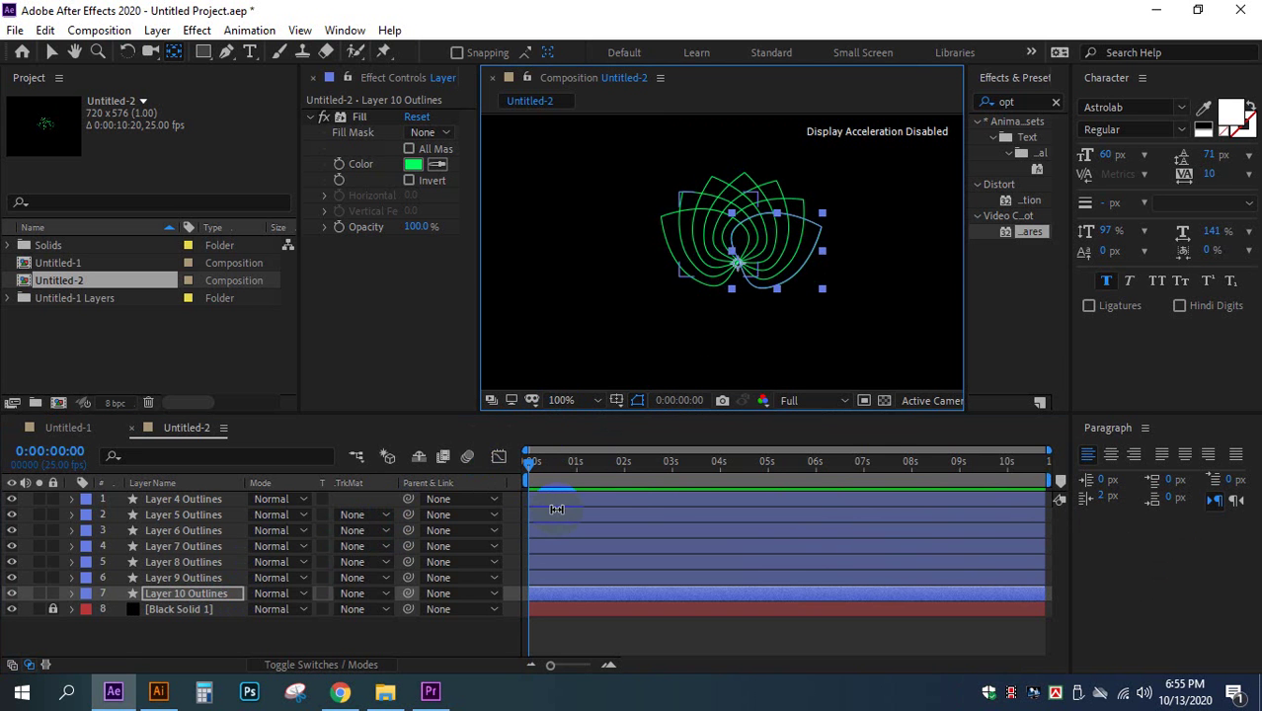
# Step: Shorten the work area so that it ends shortly after the 5-second mark
pyautogui.click(186, 500)
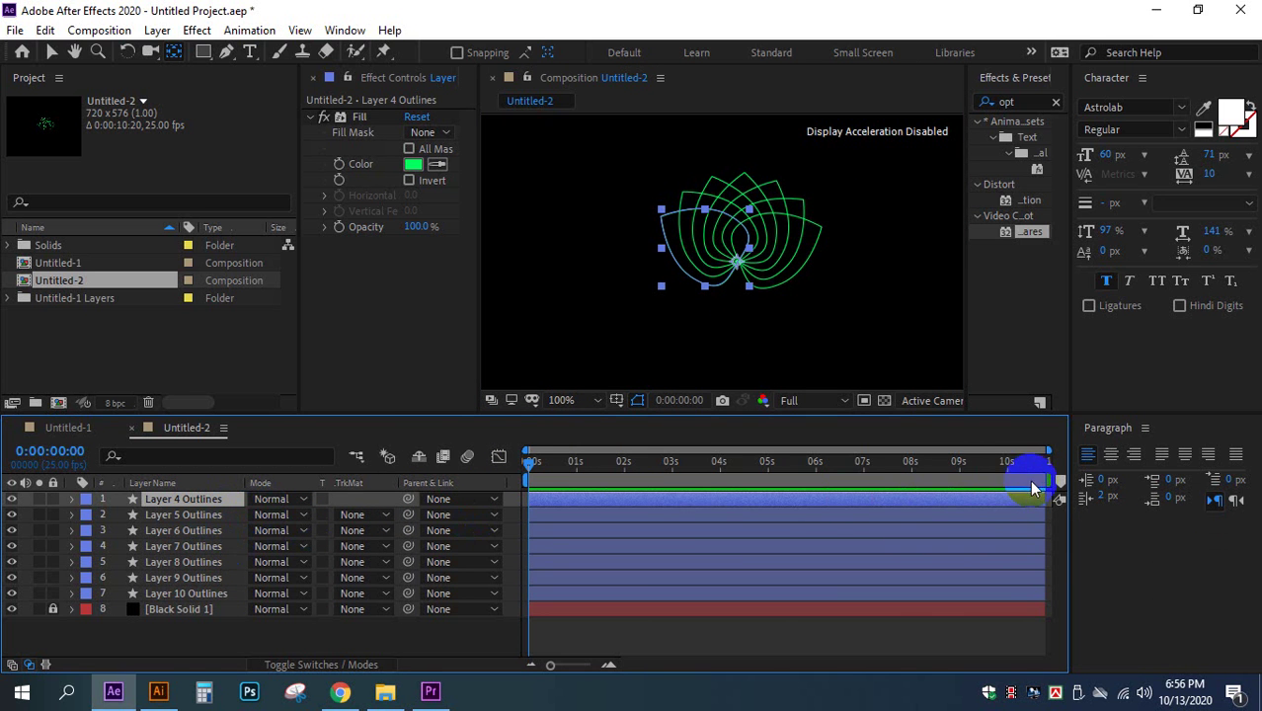
pyautogui.moveTo(1048, 481); pyautogui.dragTo(788, 481)
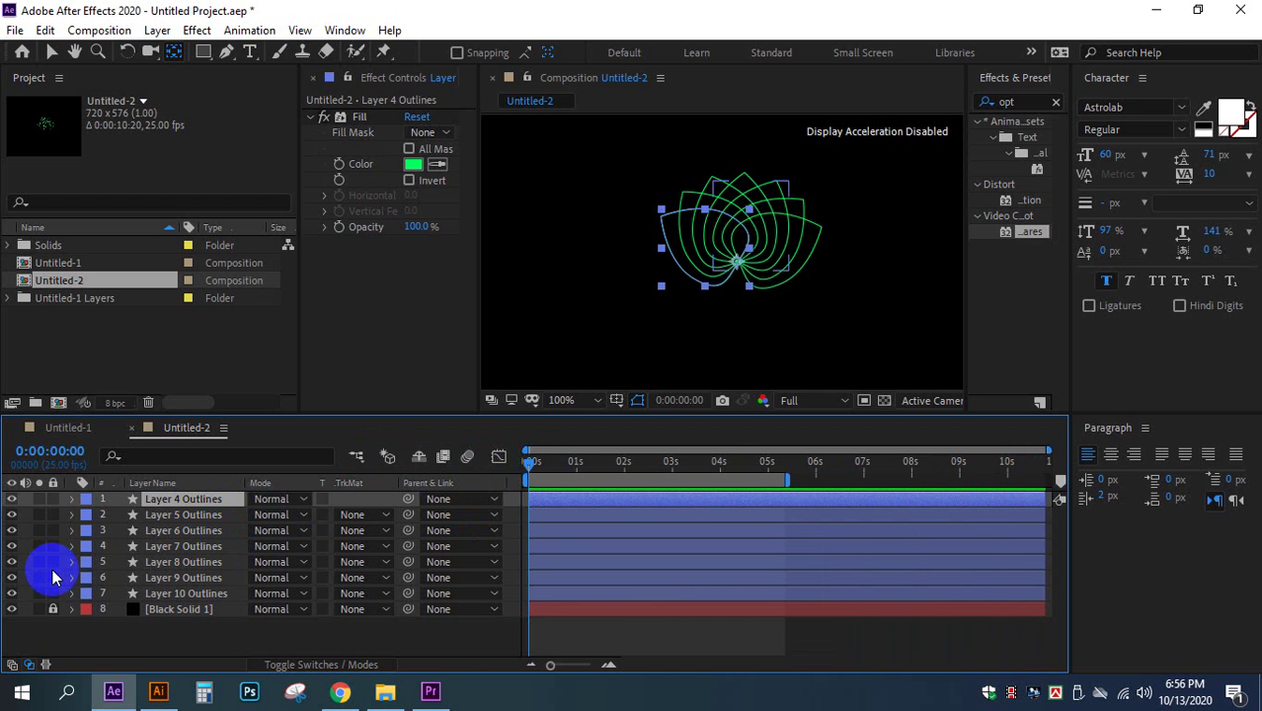
# Step: Add Trim Paths to Layer 4 Outlines and start keyframing its End value at the first frame
pyautogui.click(73, 500)
pyautogui.click(387, 514)
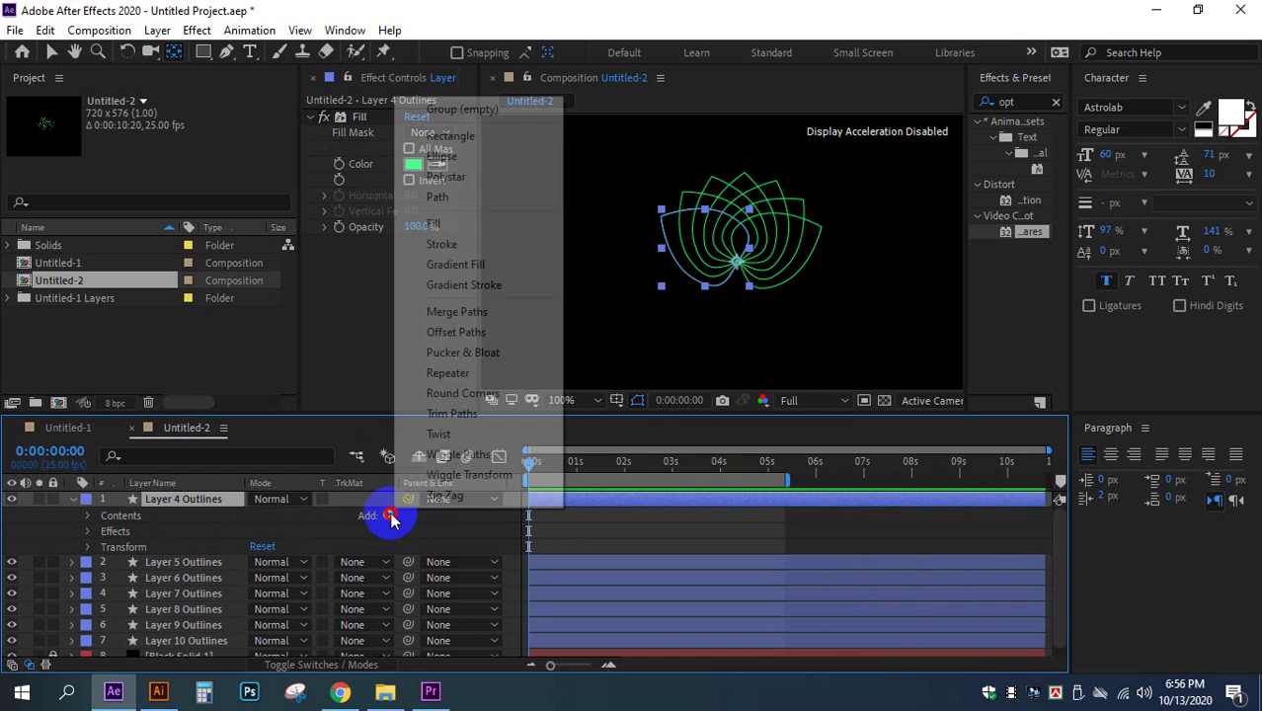
pyautogui.click(502, 413)
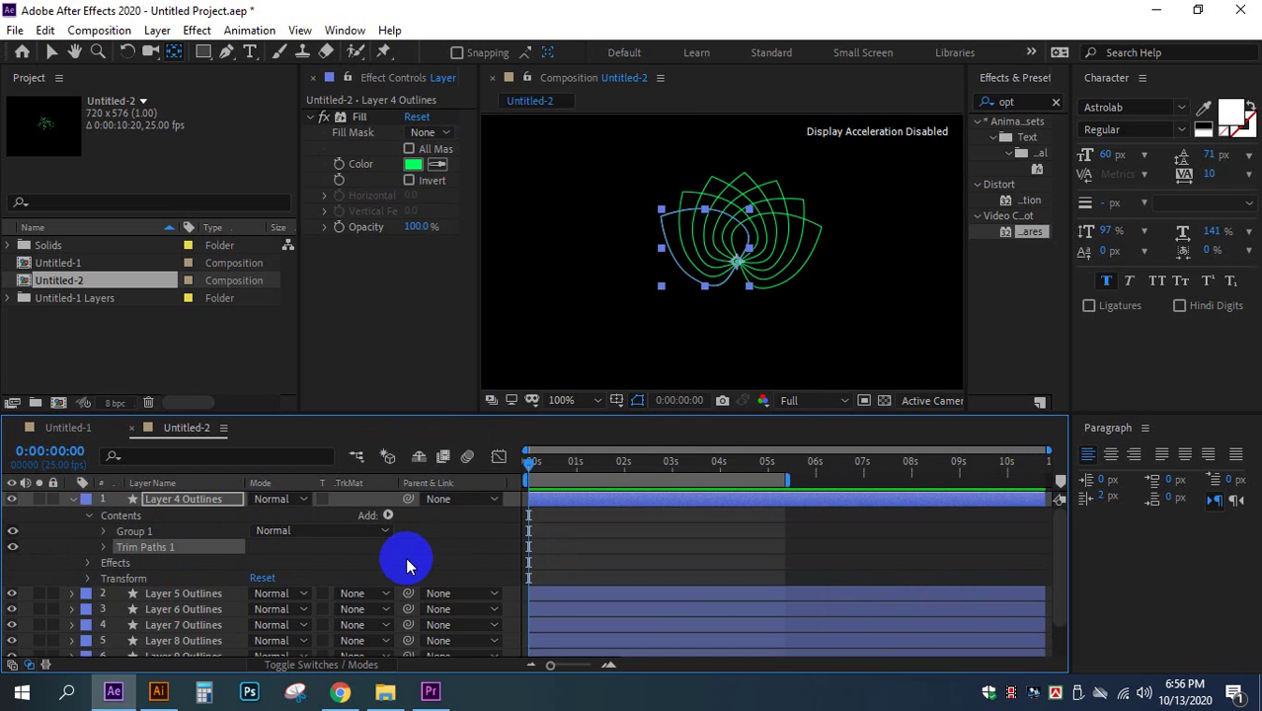
pyautogui.click(104, 548)
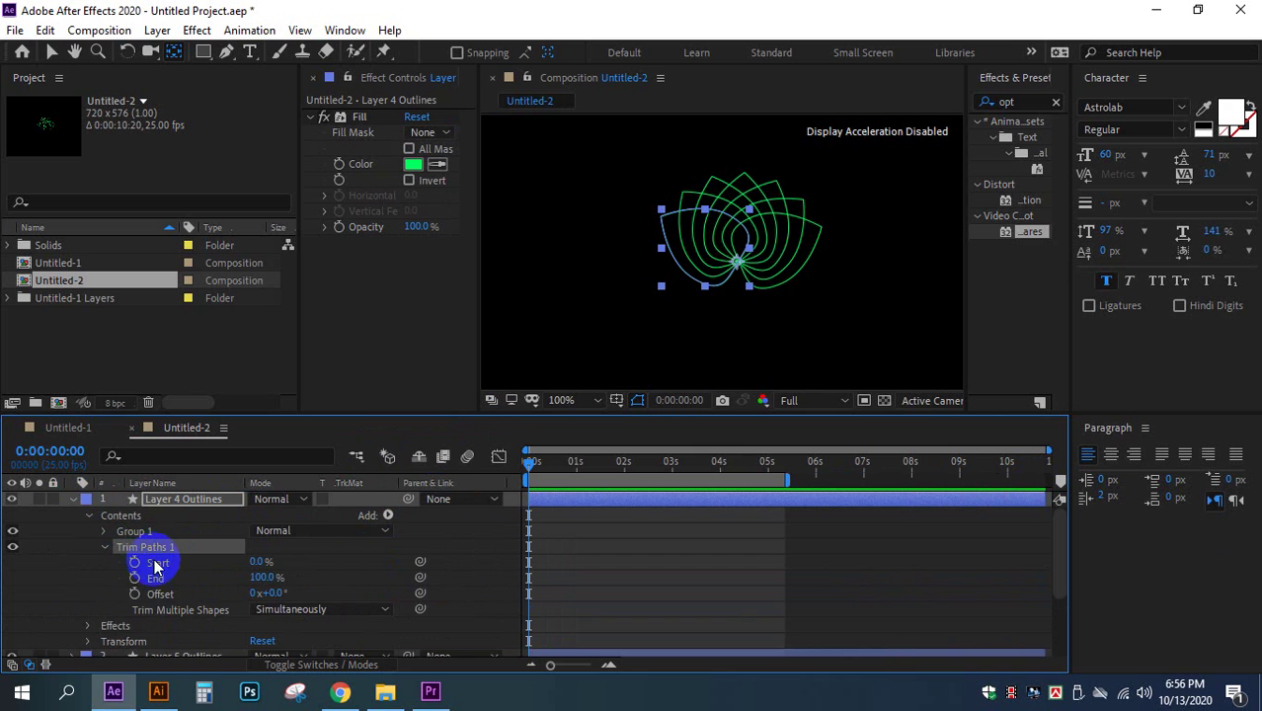
pyautogui.click(135, 579)
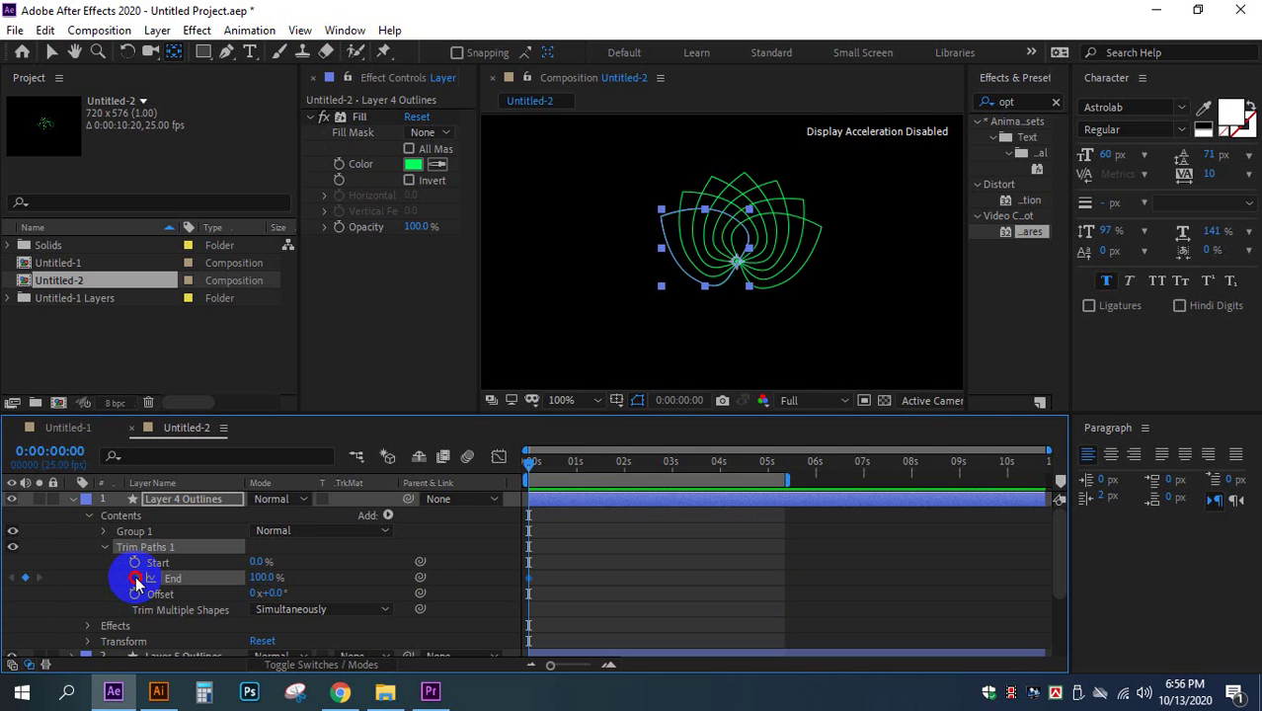
# Step: Add Trim Paths End keyframes at 0:00:02:17 and 0:00:01:09, both with the value 100%
pyautogui.moveTo(531, 468); pyautogui.dragTo(665, 518)
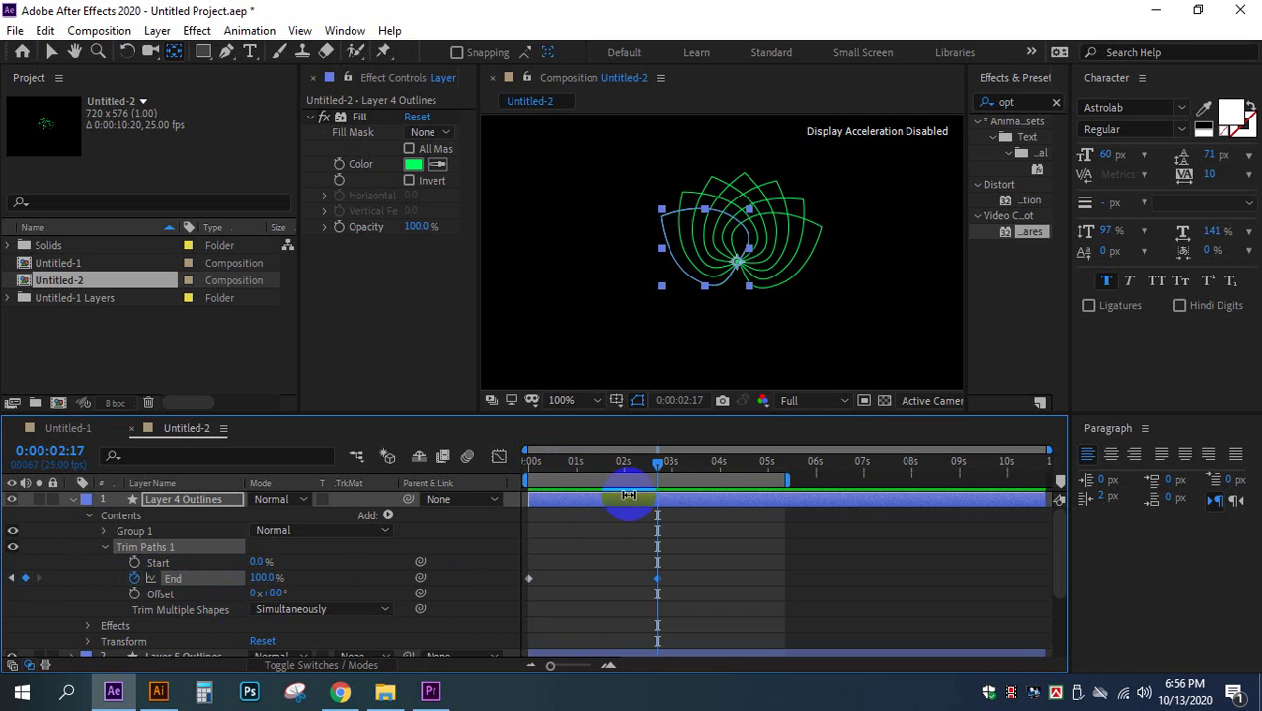
pyautogui.moveTo(654, 462); pyautogui.dragTo(592, 474)
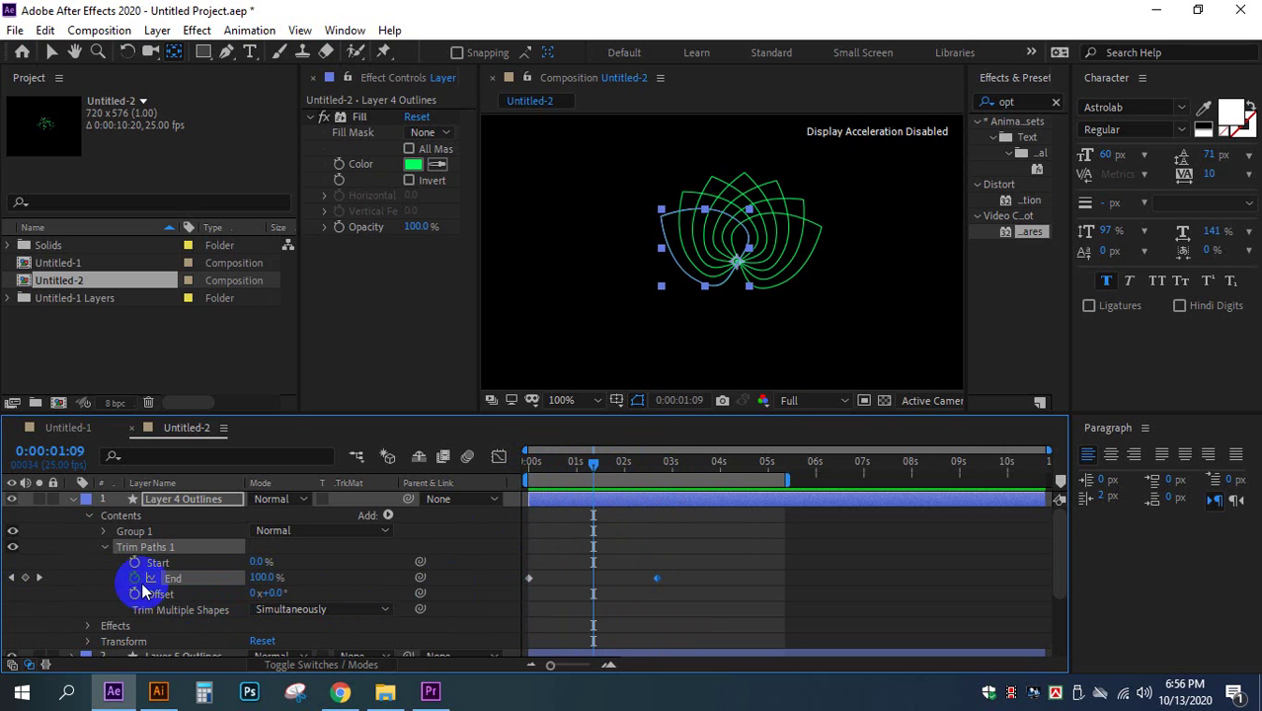
pyautogui.click(25, 578)
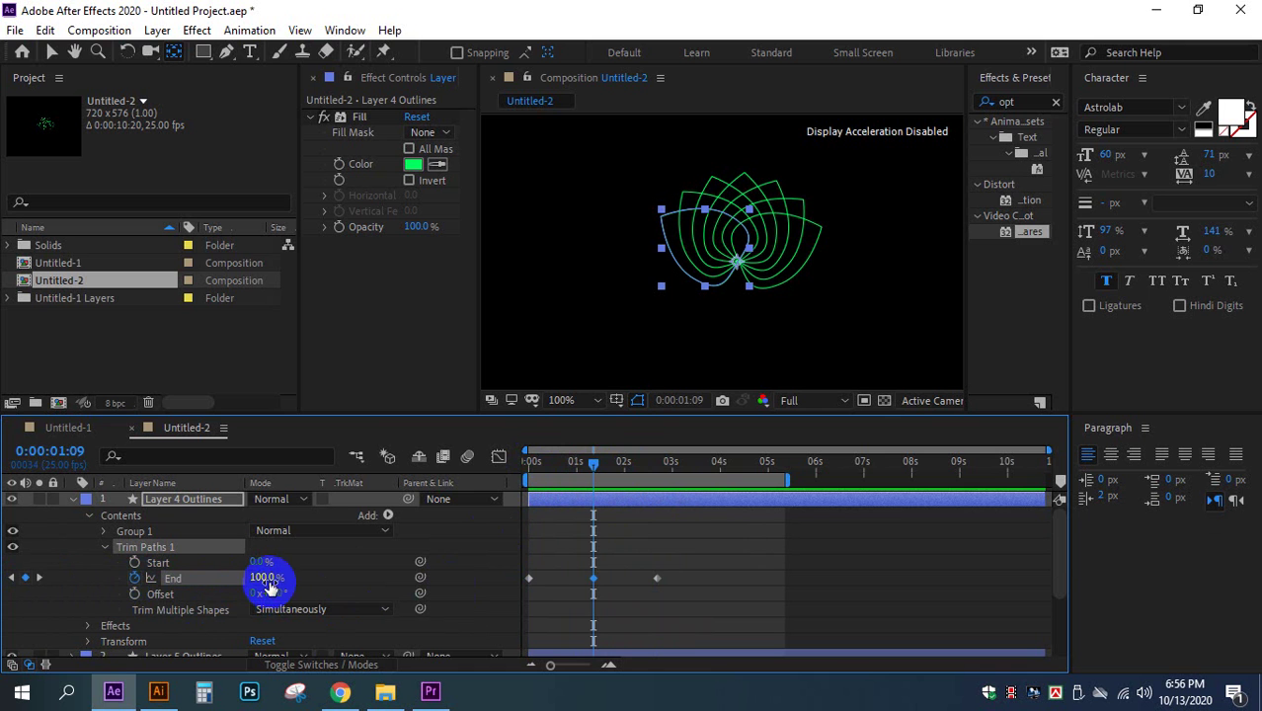
pyautogui.click(268, 579)
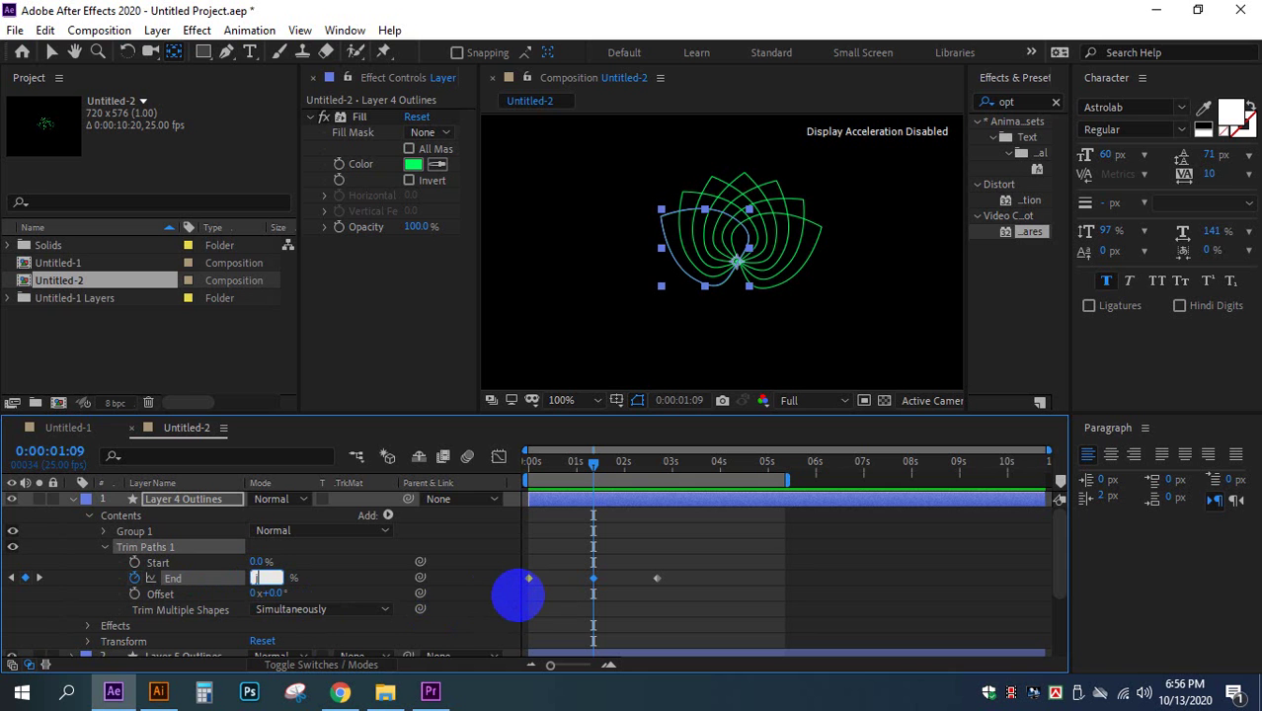
pyautogui.write('00')
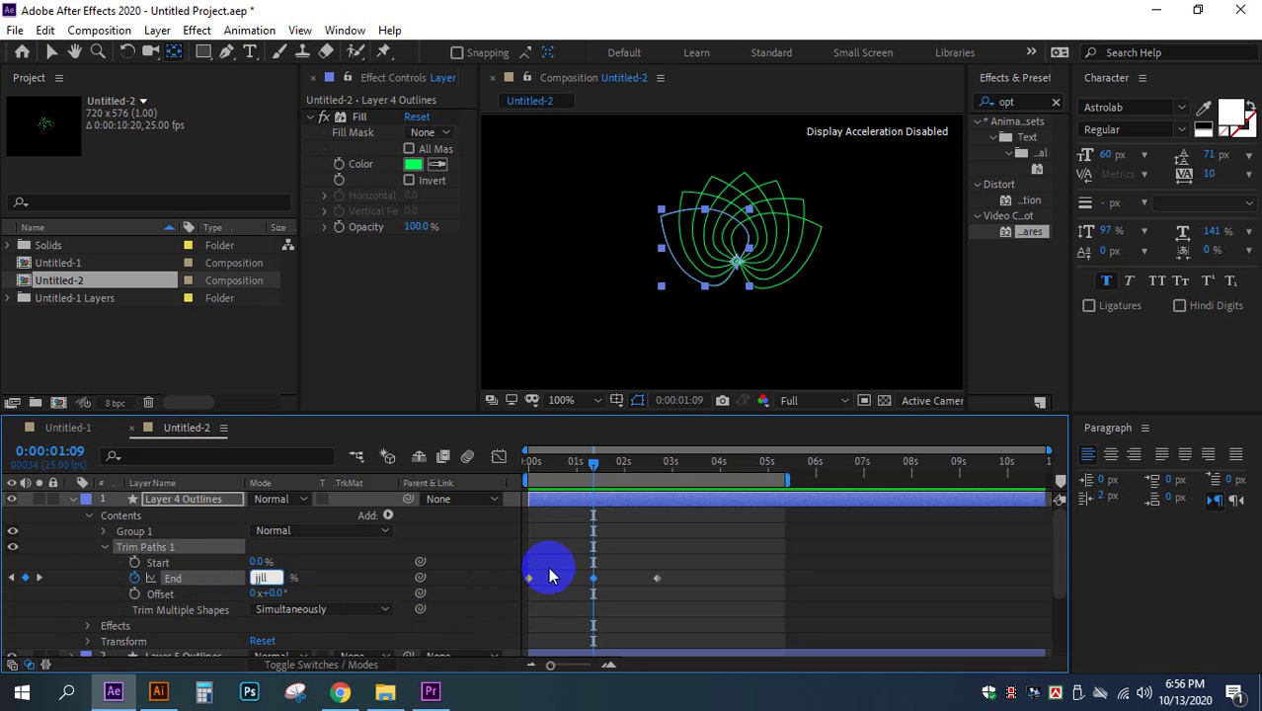
pyautogui.click(551, 569)
pyautogui.press('k')
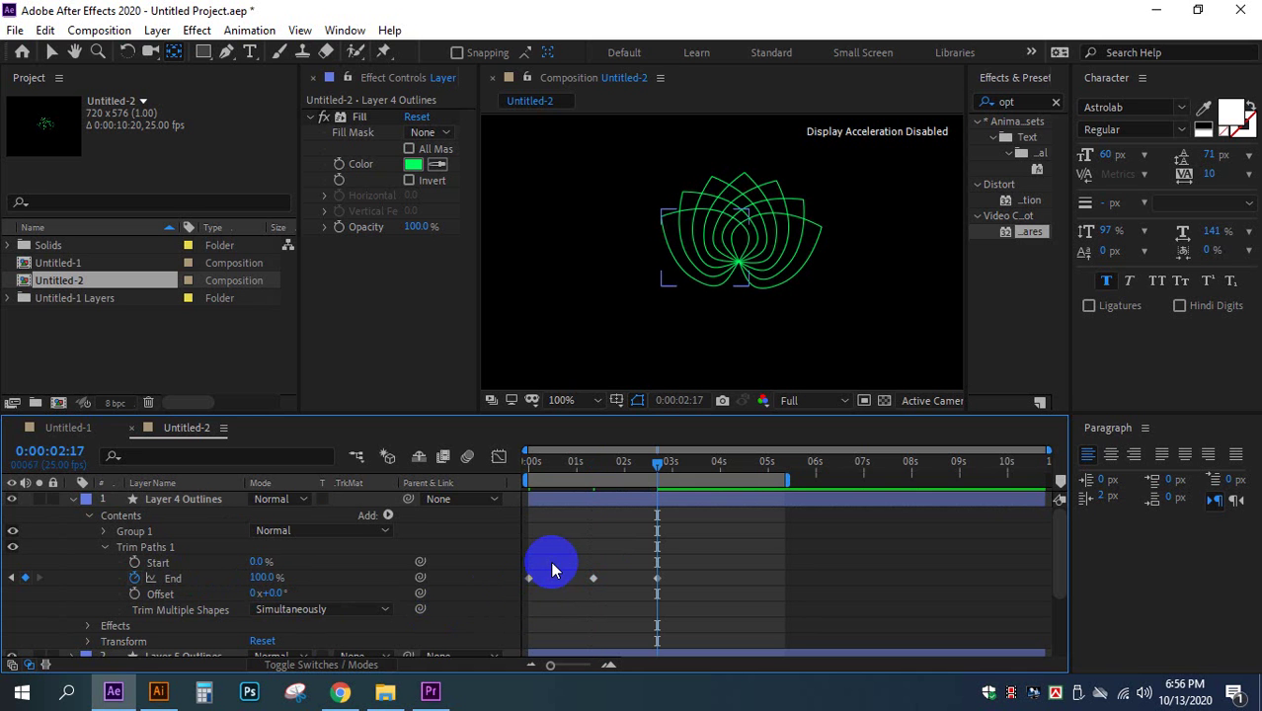
# Step: Set the Trim Paths End value of the first keyframe at 0:00:00:00 to 0%
pyautogui.press('h')
pyautogui.press('j')
pyautogui.press('j')
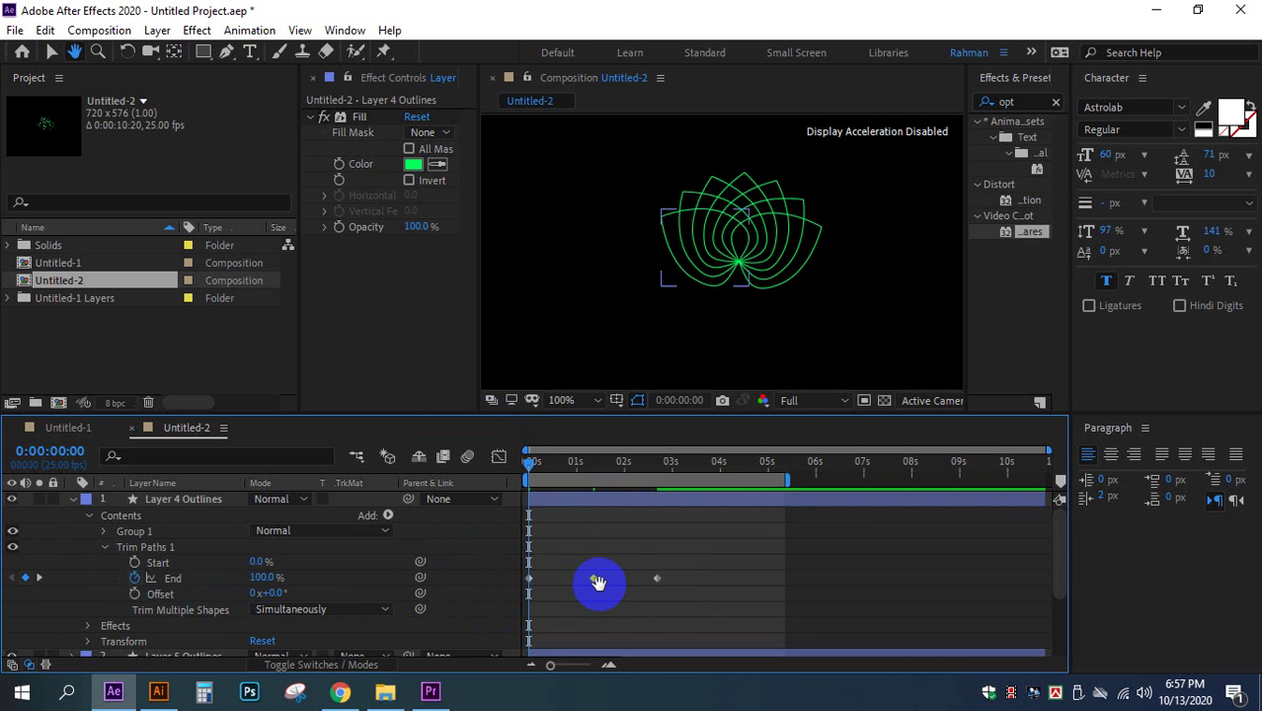
pyautogui.press('v')
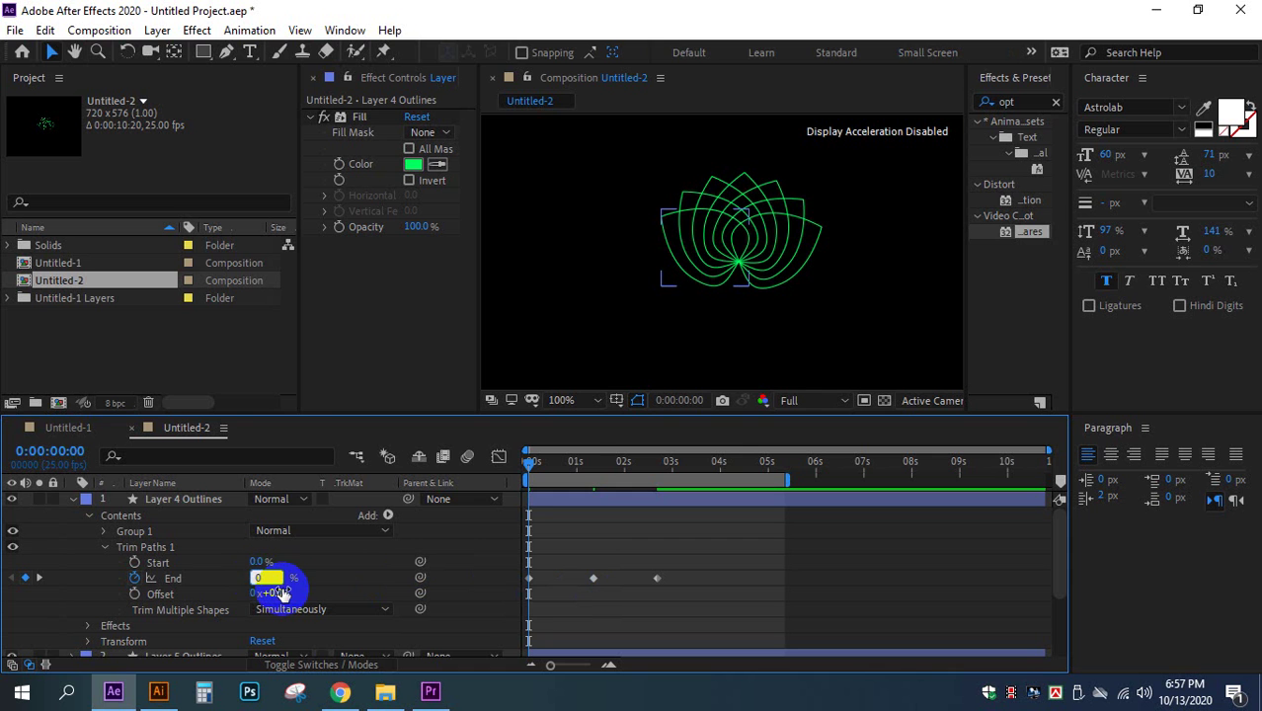
pyautogui.press('Return')
# Step: Check the End value at the 0:00:01:09 keyframe and preview the Layer 4 petal animation from the start
pyautogui.press('k')
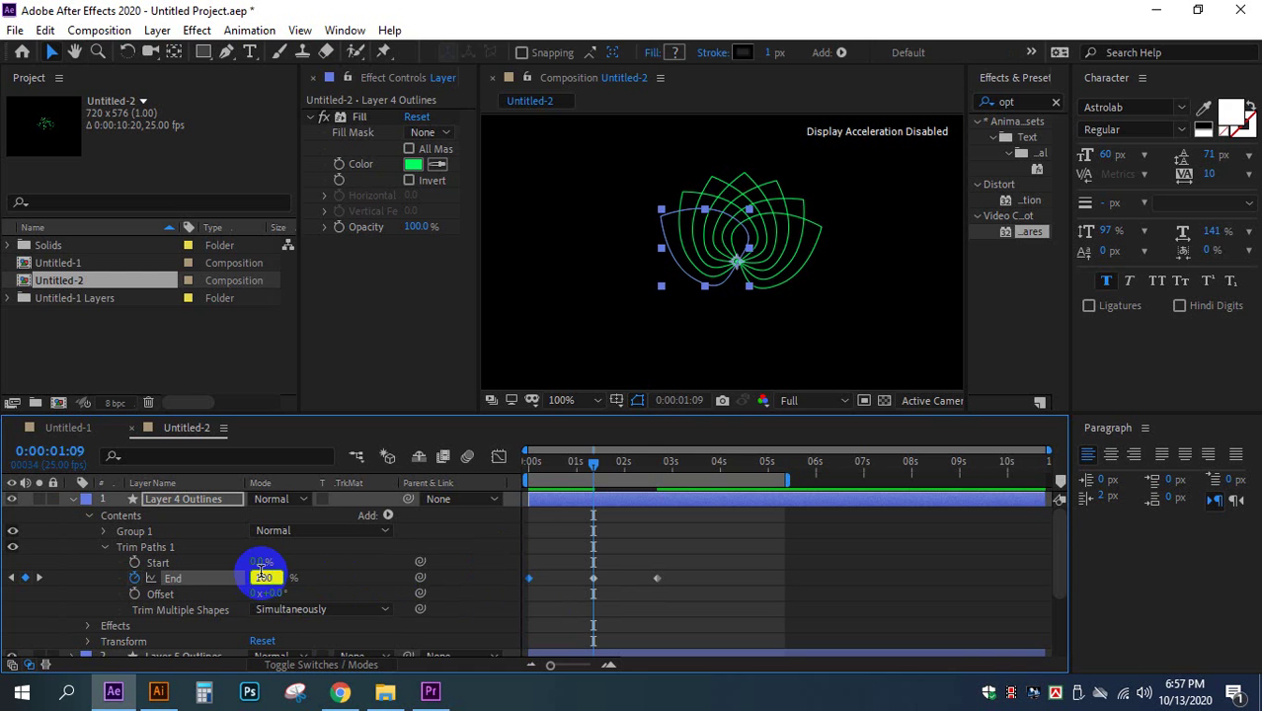
pyautogui.moveTo(593, 462); pyautogui.dragTo(529, 466)
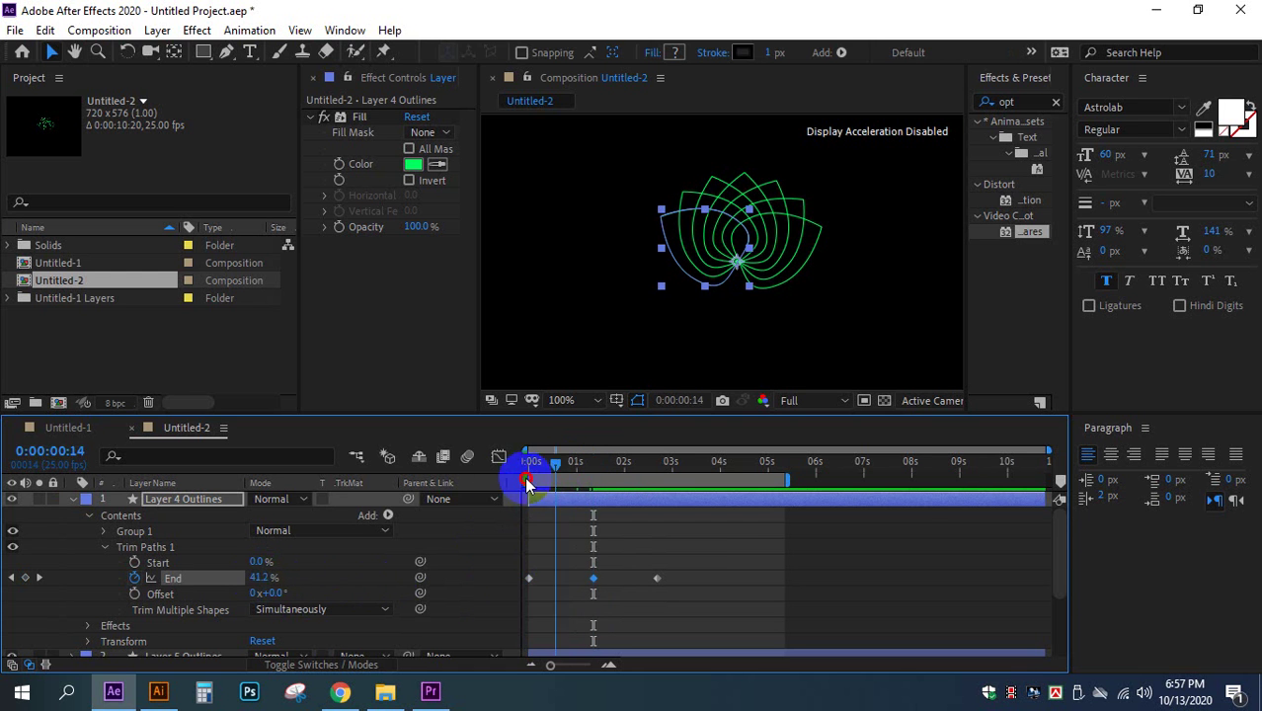
pyautogui.moveTo(494, 505); pyautogui.dragTo(493, 549)
pyautogui.click(774, 618)
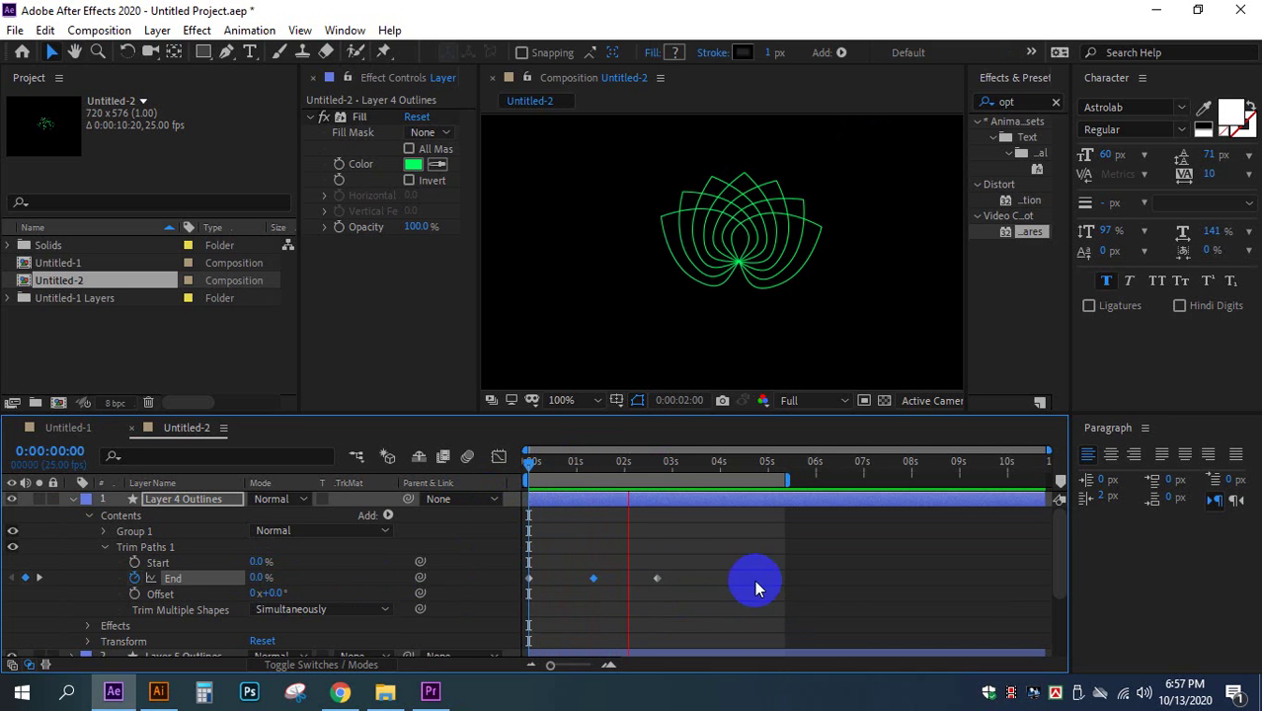
pyautogui.press('space')
# Step: Set the Trim Paths End value to 0% at 0:00:02:16 and preview the animation from the start
pyautogui.moveTo(638, 465); pyautogui.dragTo(656, 508)
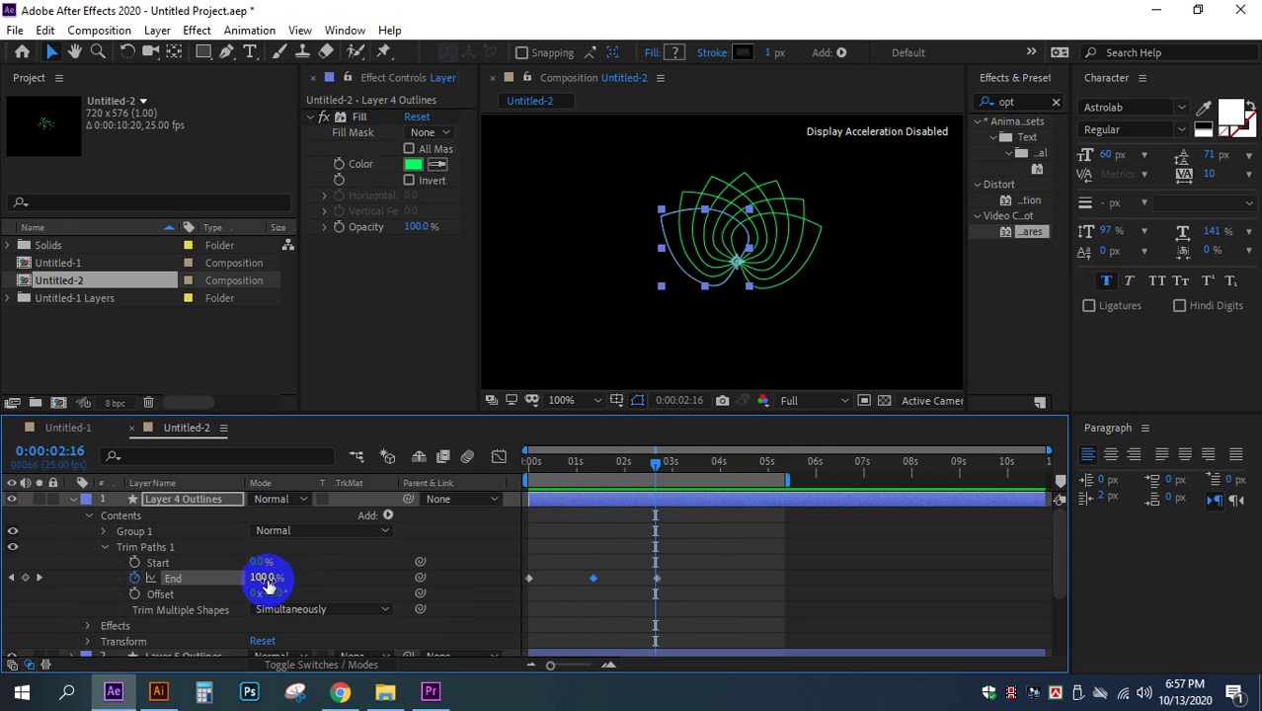
pyautogui.press('Return')
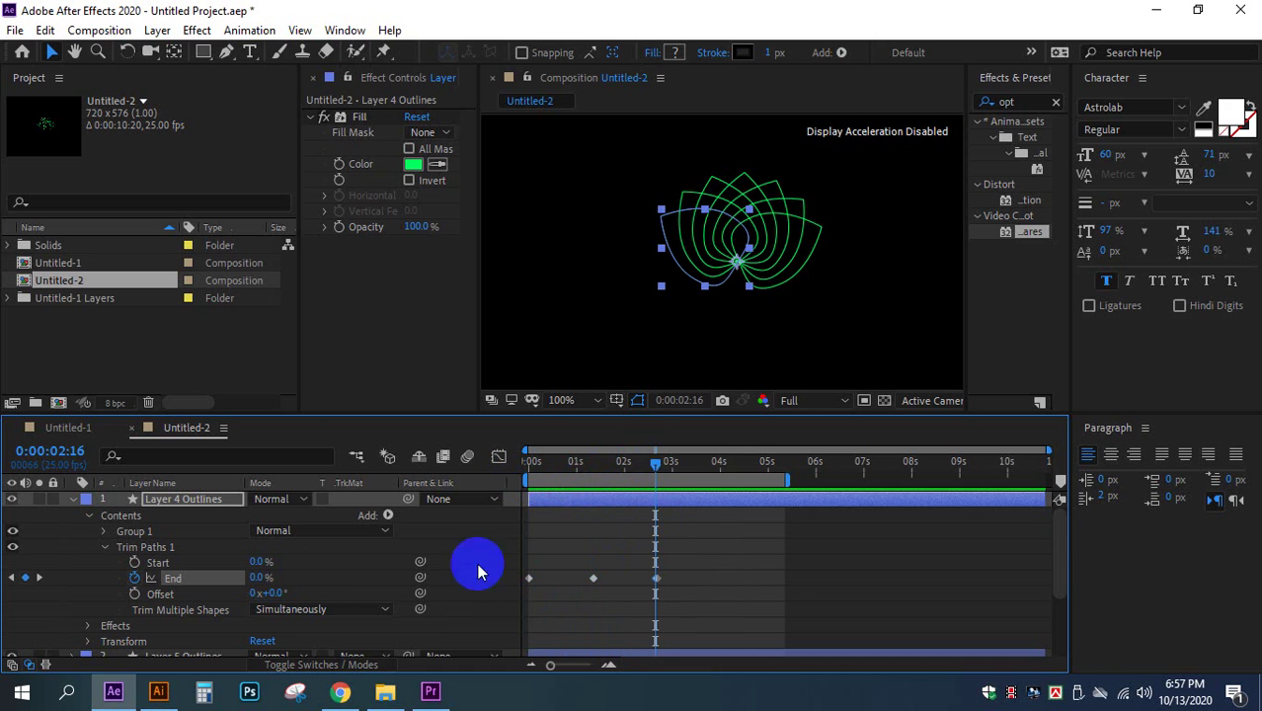
pyautogui.moveTo(652, 462); pyautogui.dragTo(367, 526)
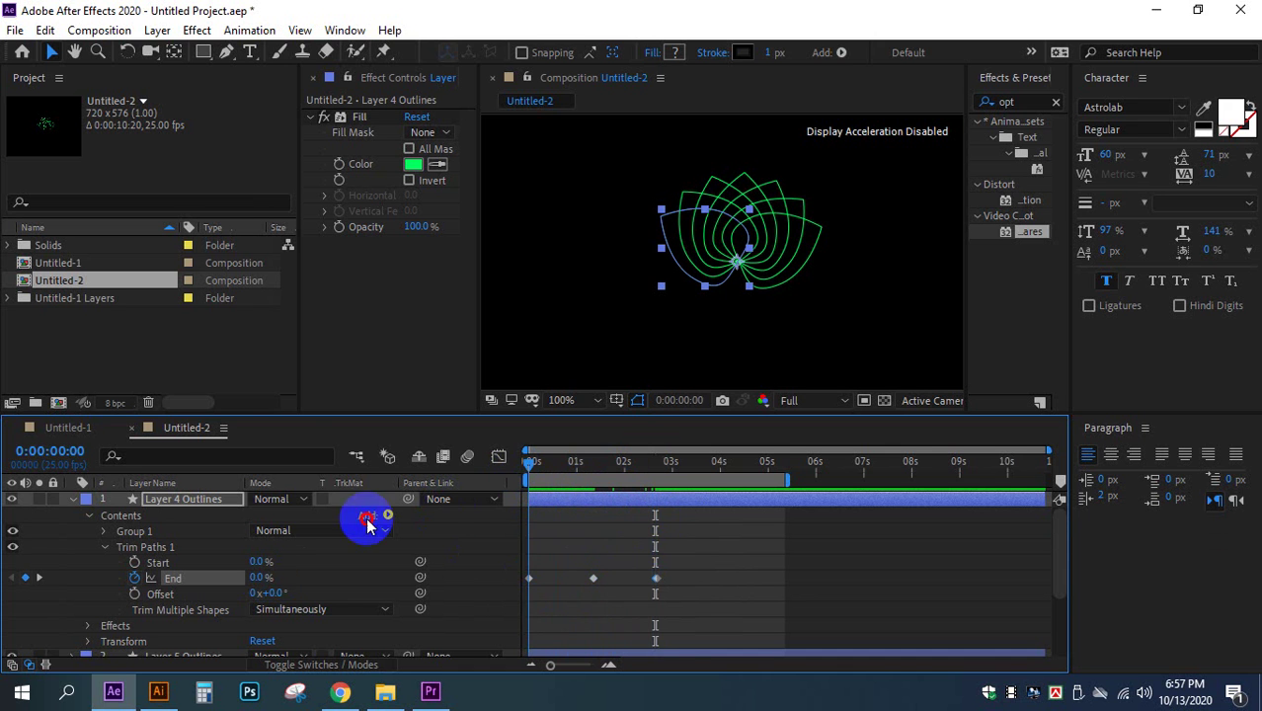
pyautogui.click(571, 599)
pyautogui.press('space')
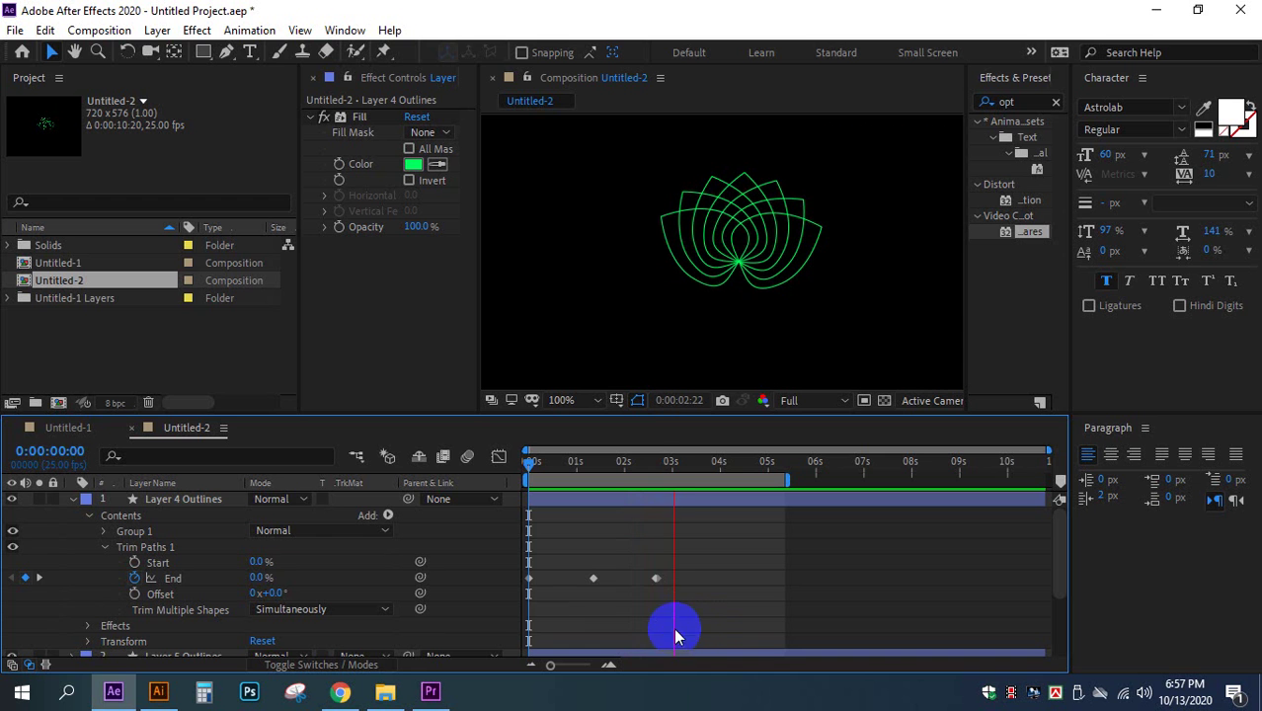
pyautogui.click(675, 630)
# Step: Delete the extra End keyframes around 0:00:02:16, keeping the ones at the start and at 0:00:01:09
pyautogui.moveTo(659, 582); pyautogui.dragTo(611, 585)
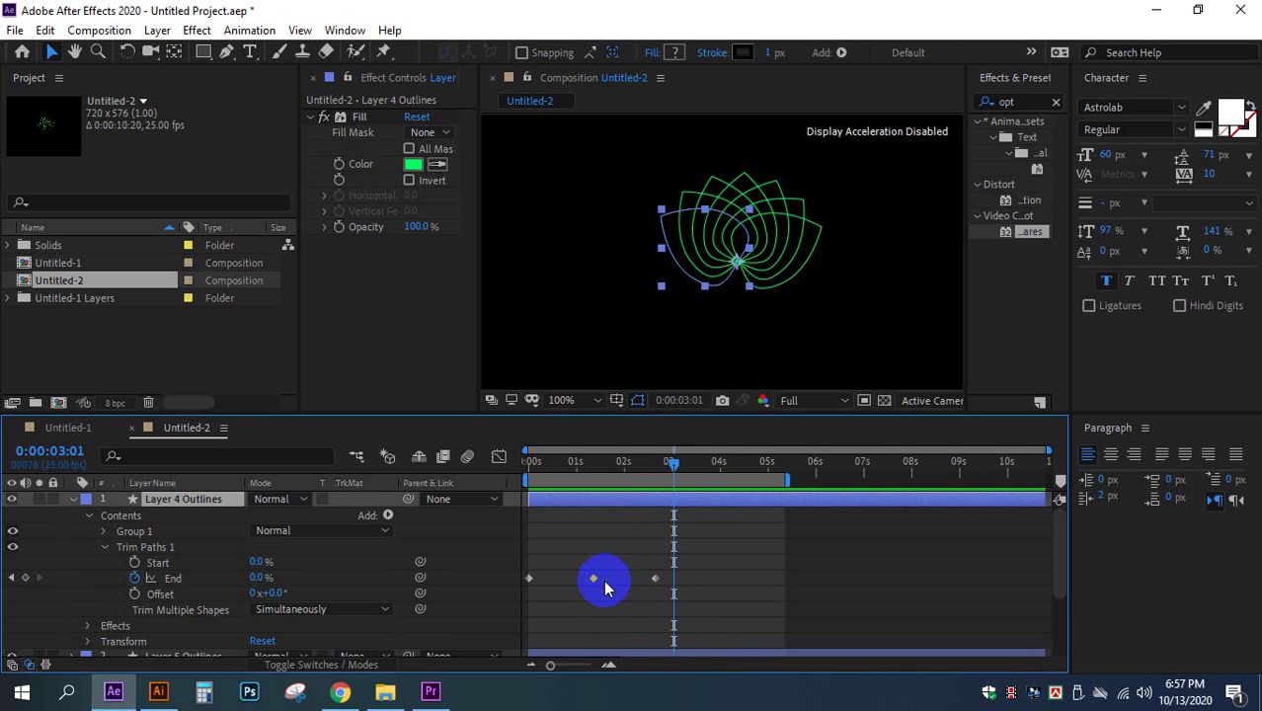
pyautogui.doubleClick(655, 579)
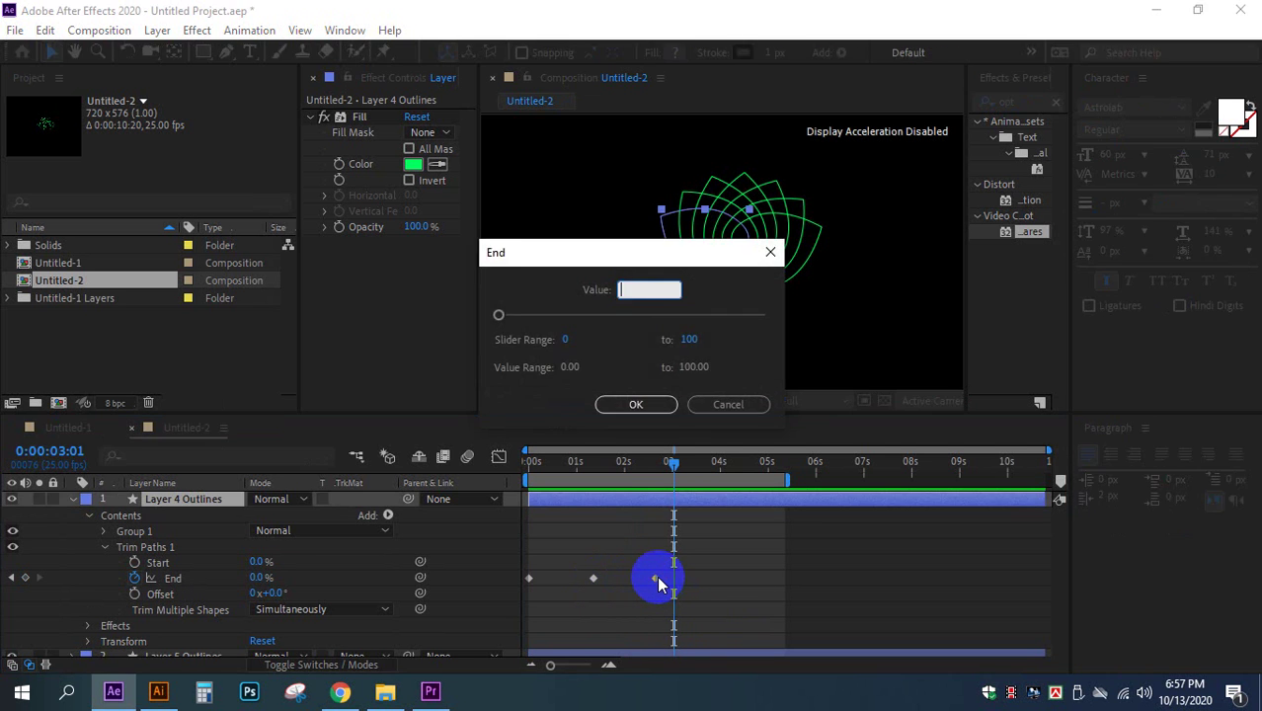
pyautogui.click(728, 404)
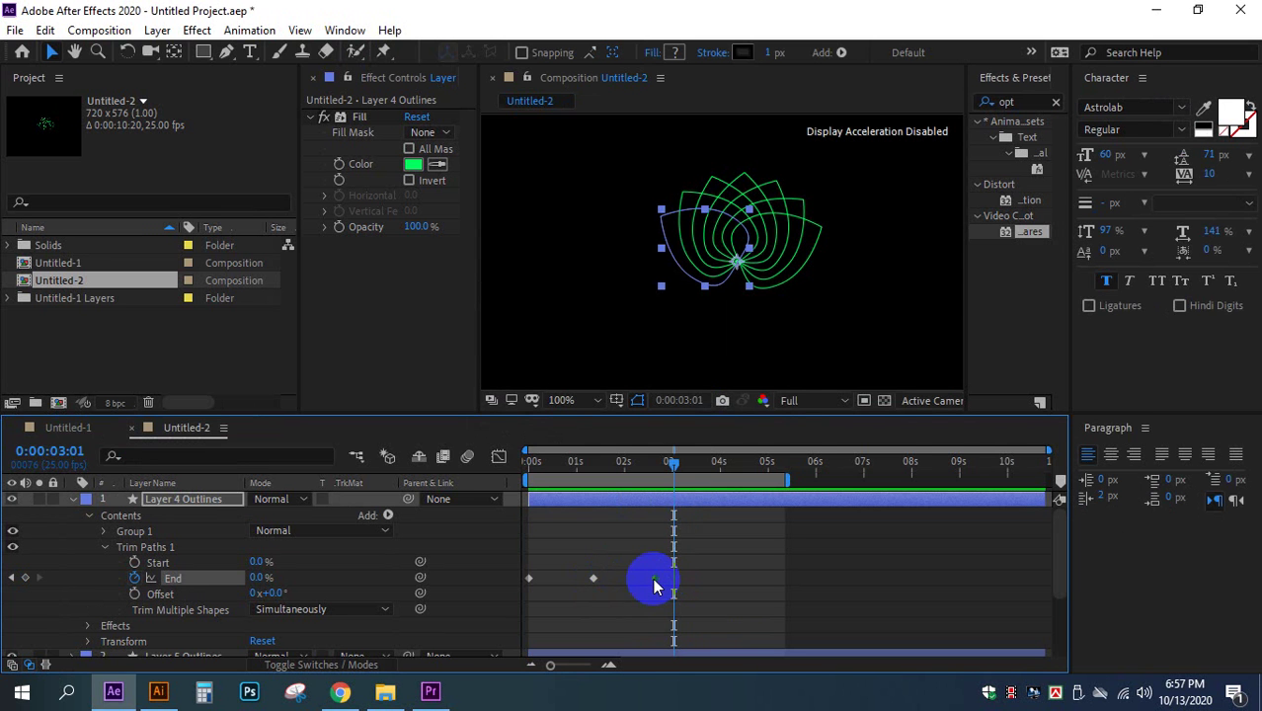
# Step: Retime the 100% End keyframe to about 1.5 seconds, previewing the petal's drawing speed from the start
pyautogui.moveTo(591, 578); pyautogui.dragTo(656, 582)
pyautogui.moveTo(667, 458); pyautogui.dragTo(414, 468)
pyautogui.click(657, 564)
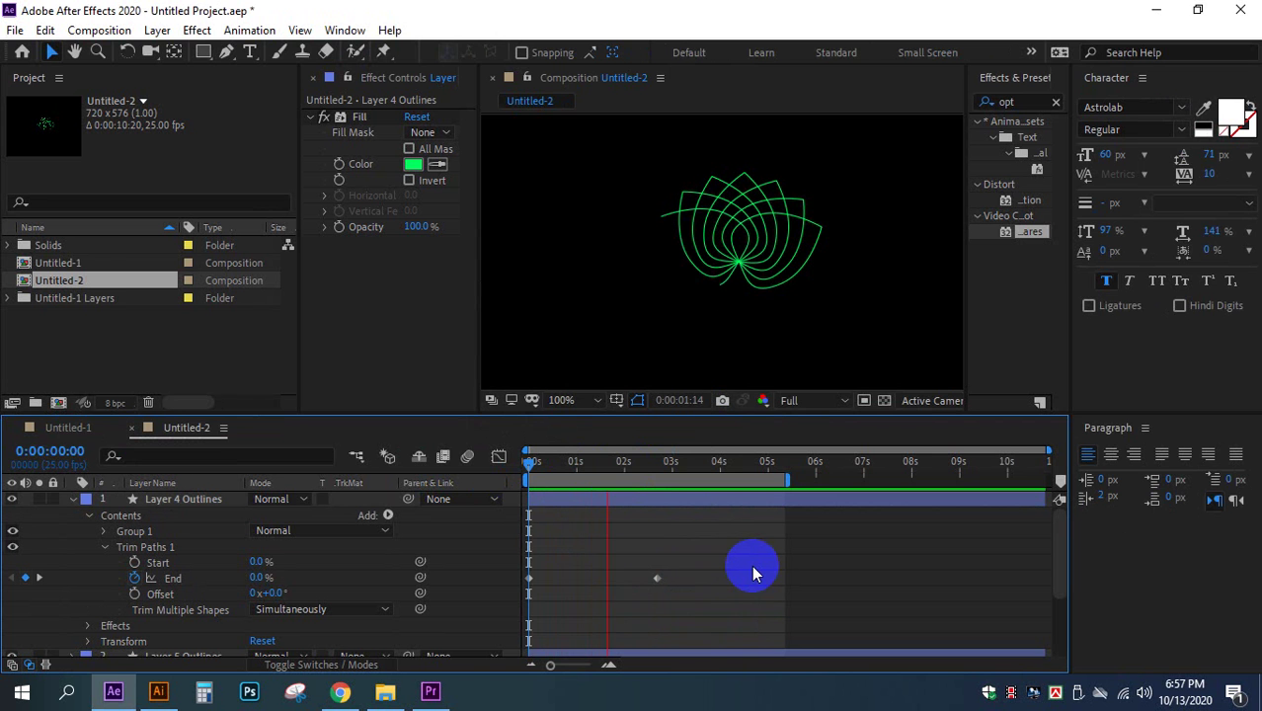
pyautogui.moveTo(656, 579); pyautogui.dragTo(596, 579)
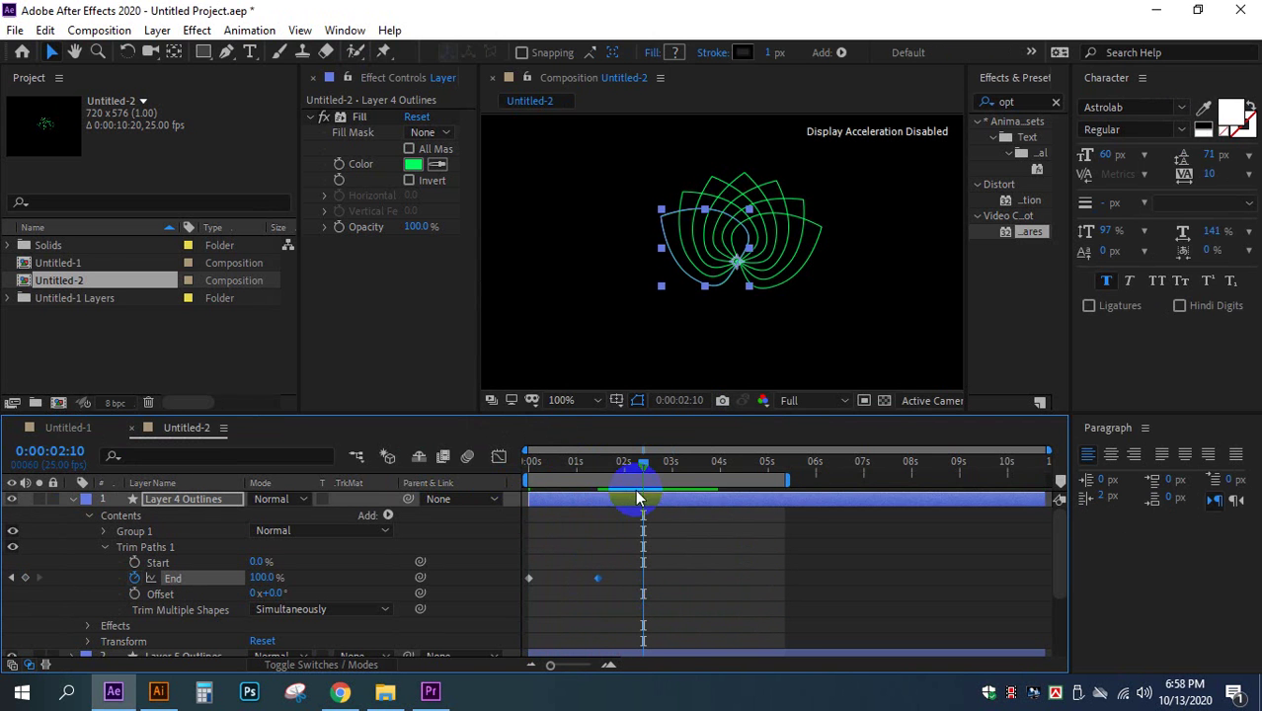
# Step: Preview the Layer 4 petal's draw-on animation from the start
pyautogui.click(380, 499)
pyautogui.press('Home')
pyautogui.click(831, 599)
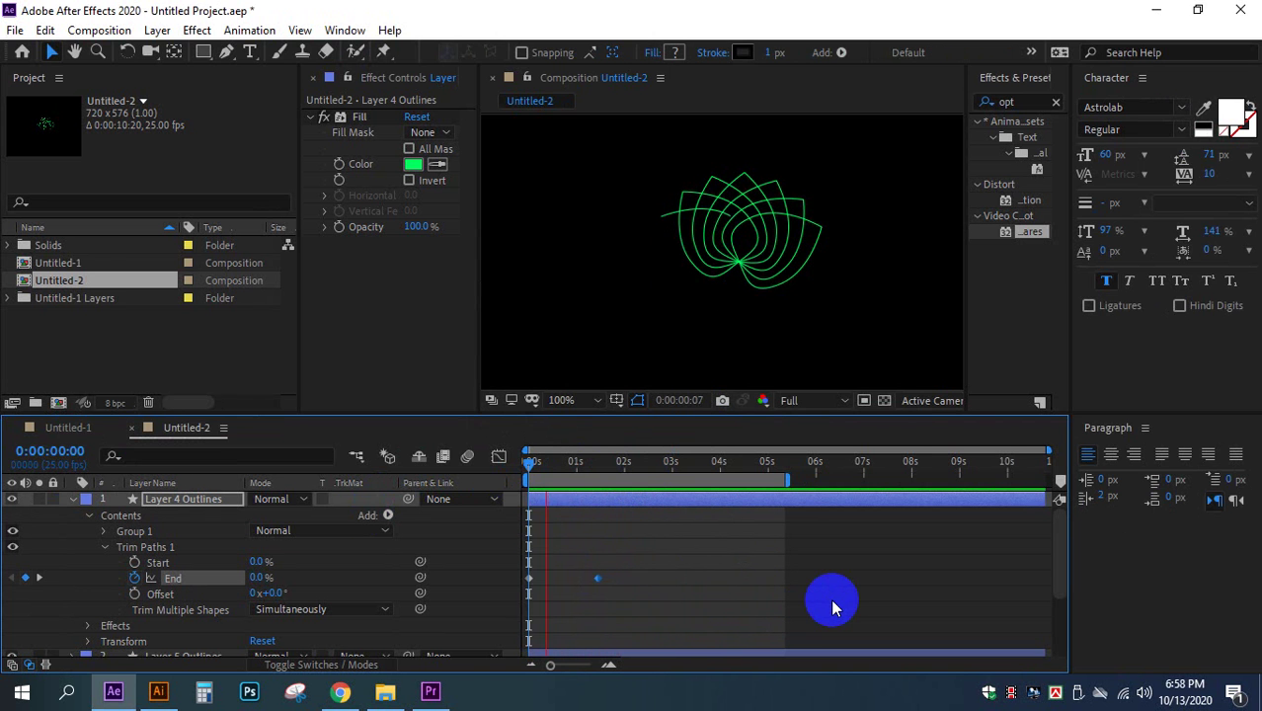
pyautogui.click(682, 513)
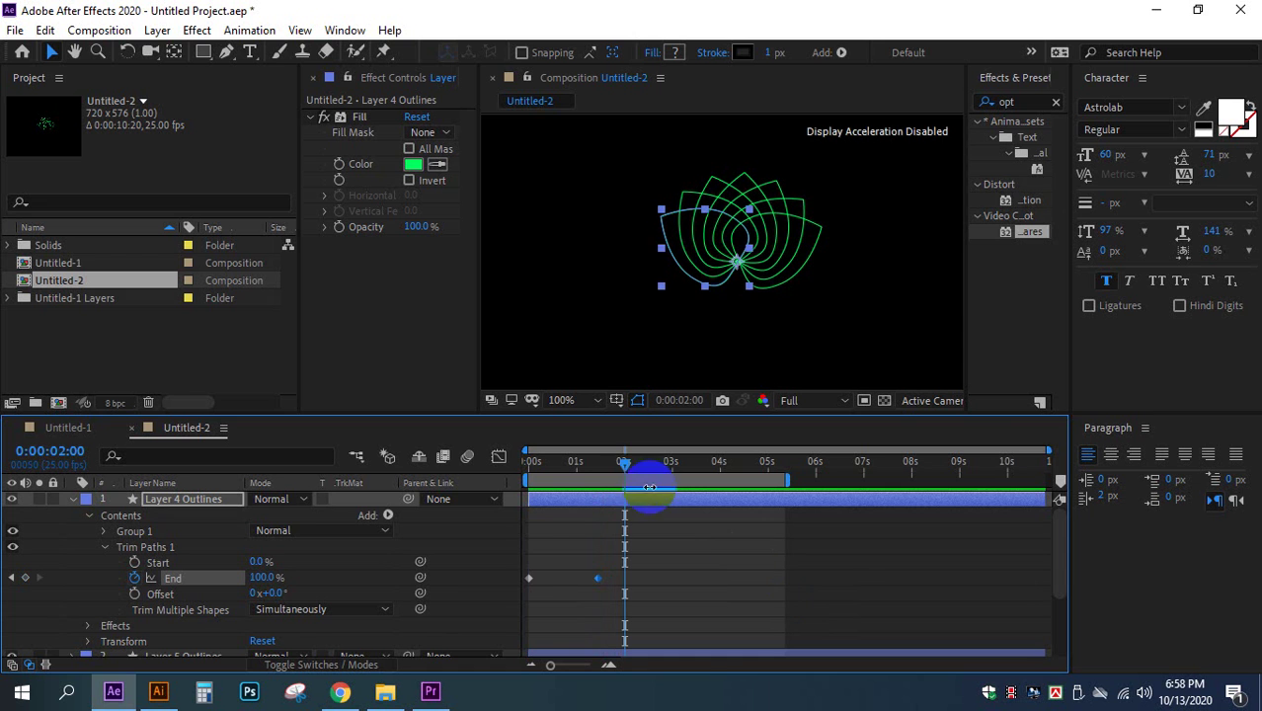
# Step: Copy Layer 4's two Trim Paths End keyframes and paste them onto Layer 5 Outlines at 0:00:00:00
pyautogui.moveTo(661, 579); pyautogui.dragTo(507, 580)
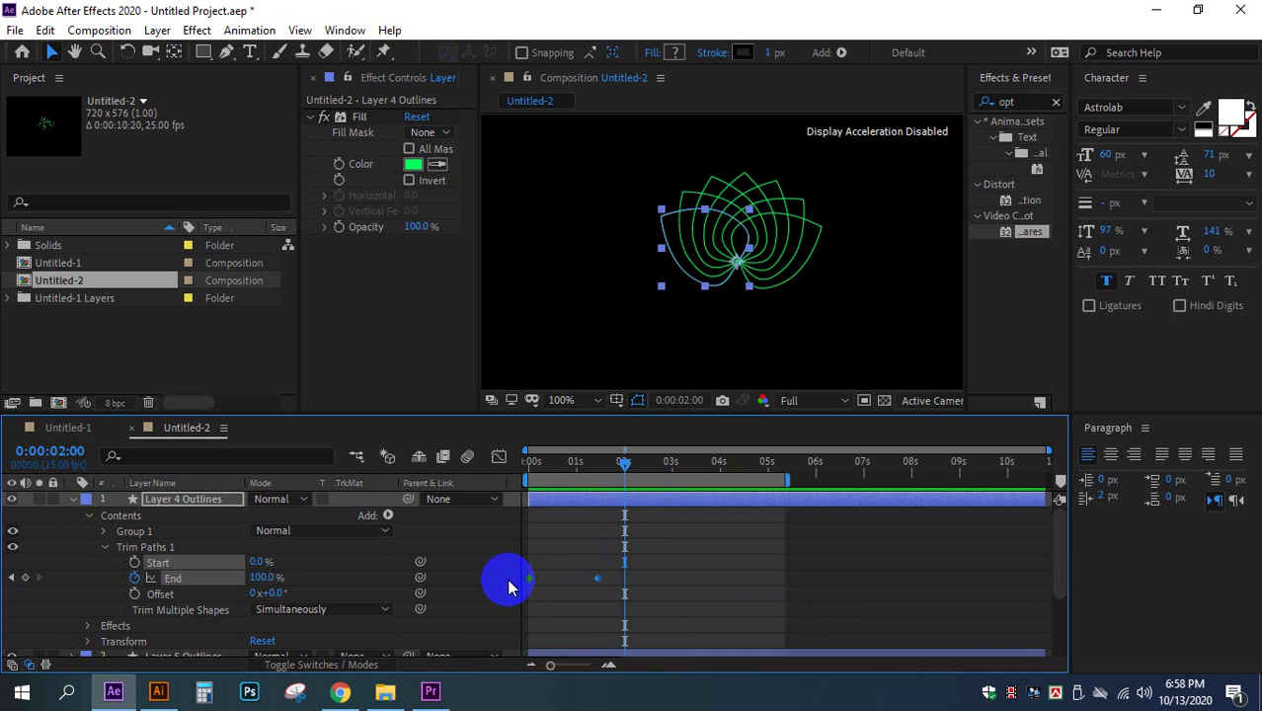
pyautogui.click(73, 499)
pyautogui.click(197, 516)
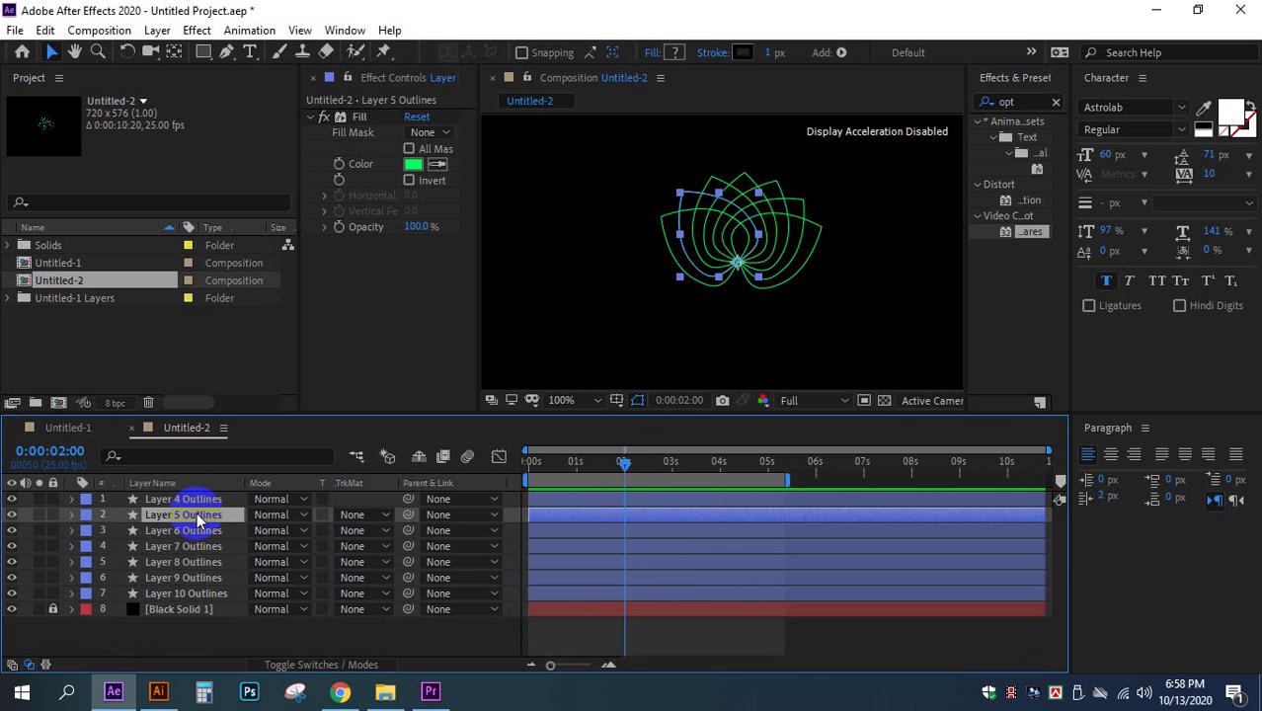
pyautogui.click(72, 514)
pyautogui.moveTo(622, 471); pyautogui.dragTo(380, 502)
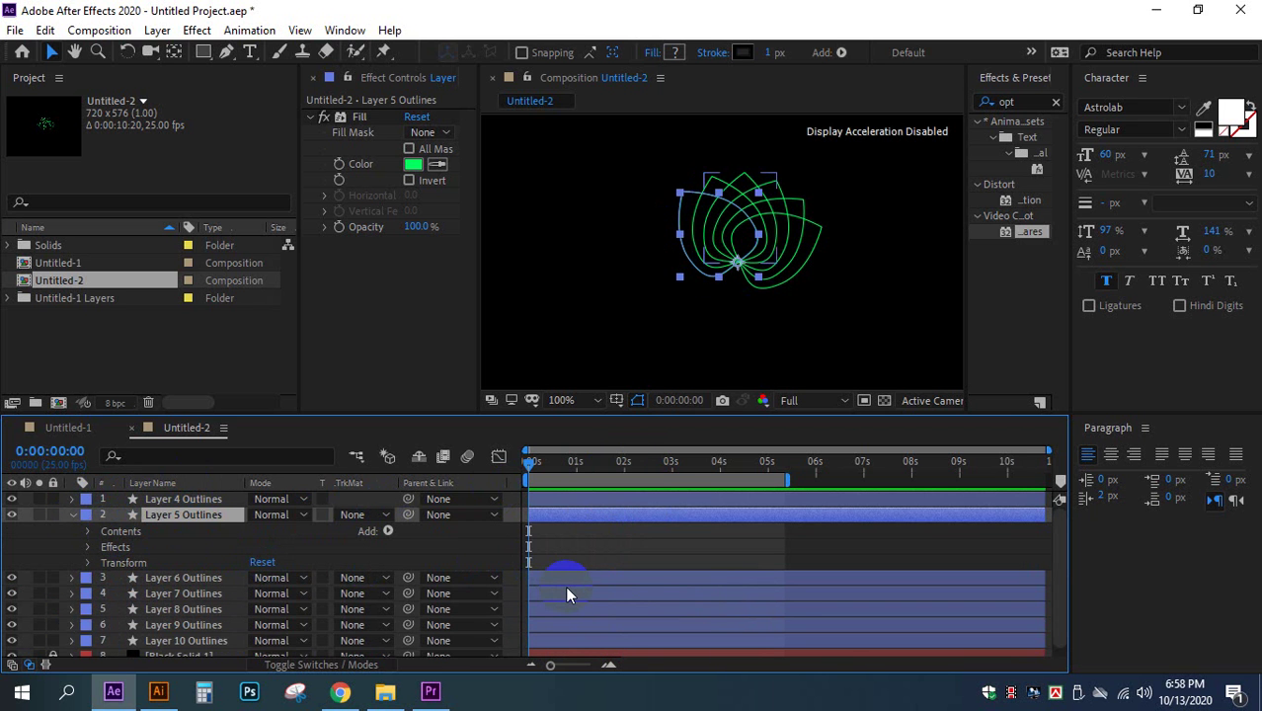
pyautogui.click(189, 526)
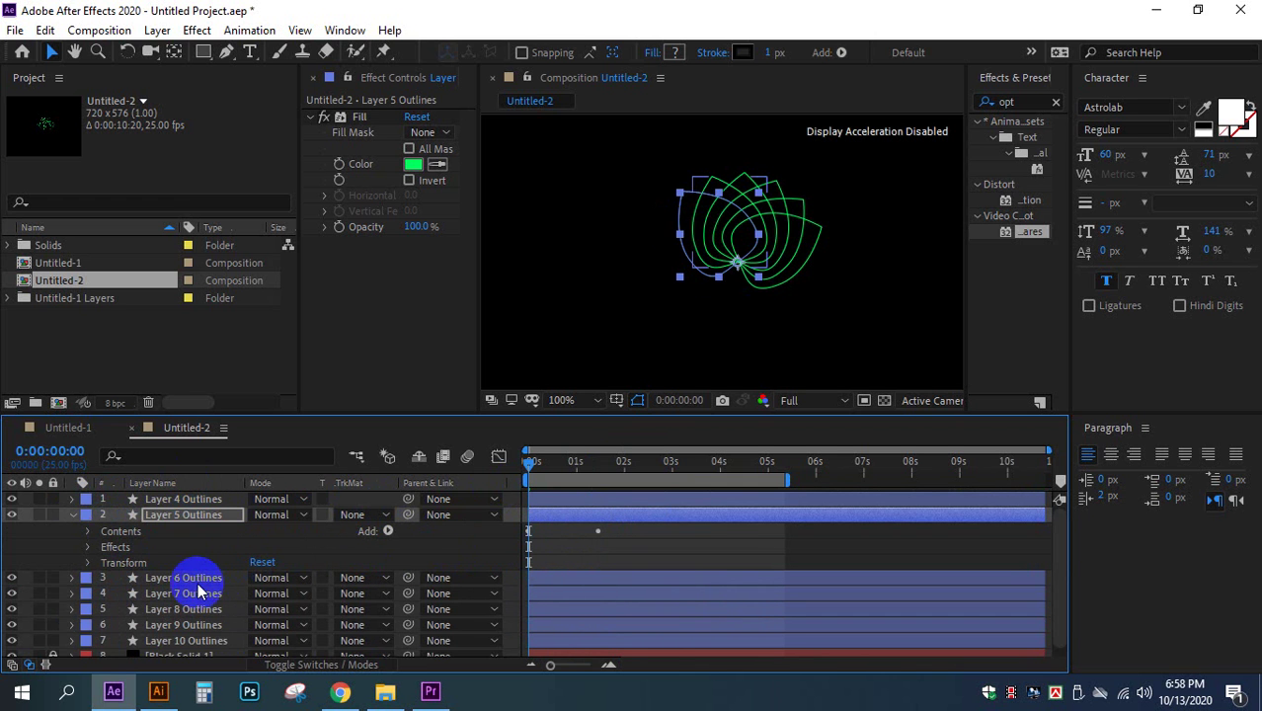
pyautogui.click(72, 515)
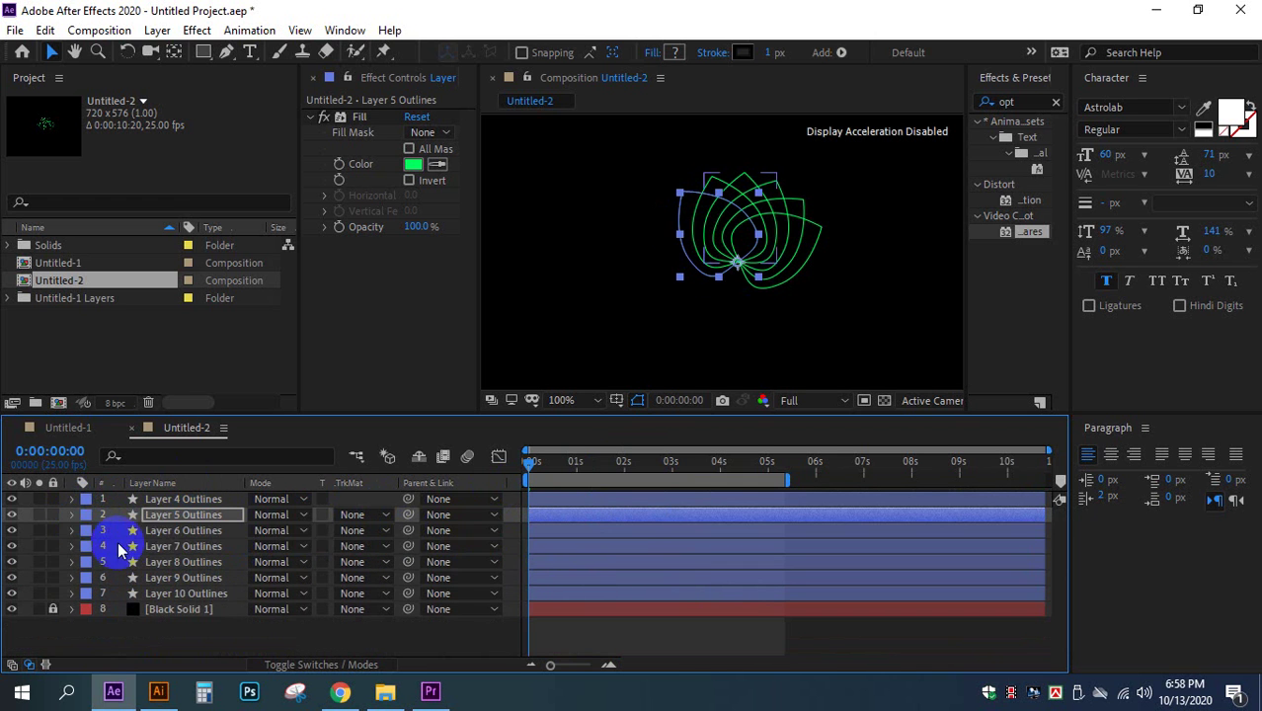
# Step: Paste the copied Trim Paths keyframes onto Layer 6 through Layer 10 Outlines at 0:00:00:00
pyautogui.click(172, 533)
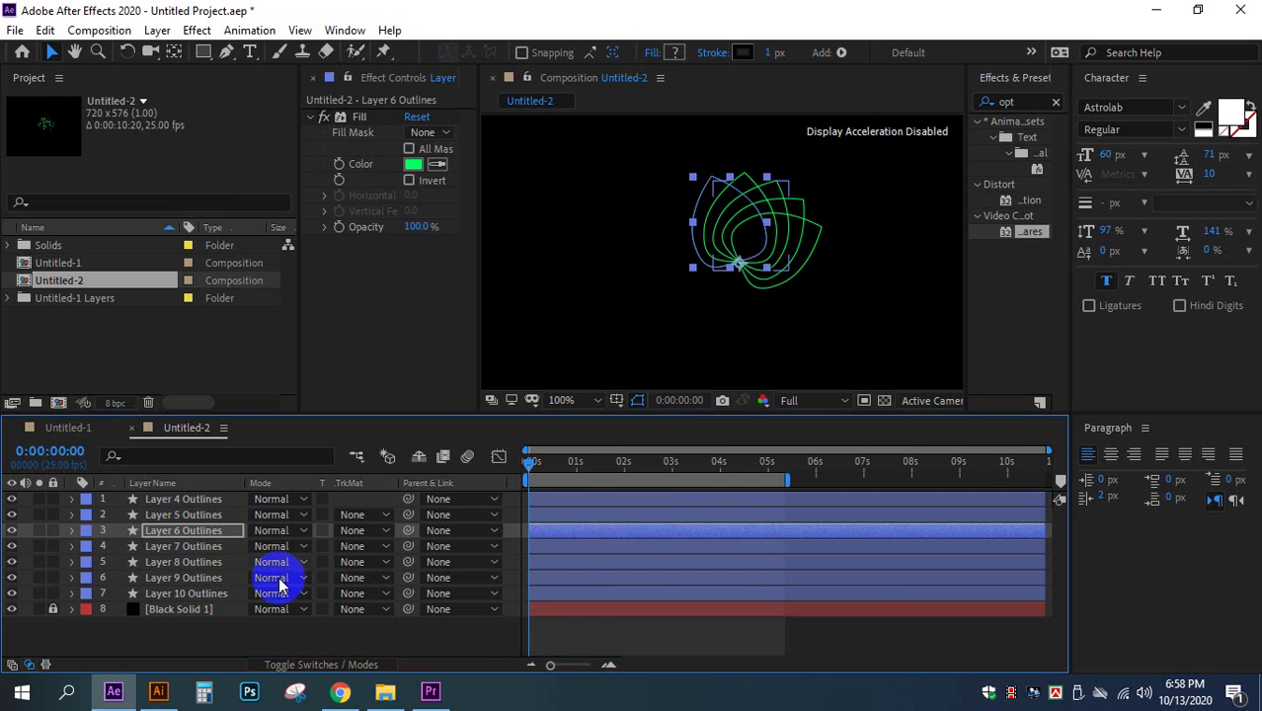
pyautogui.click(71, 530)
pyautogui.click(71, 530)
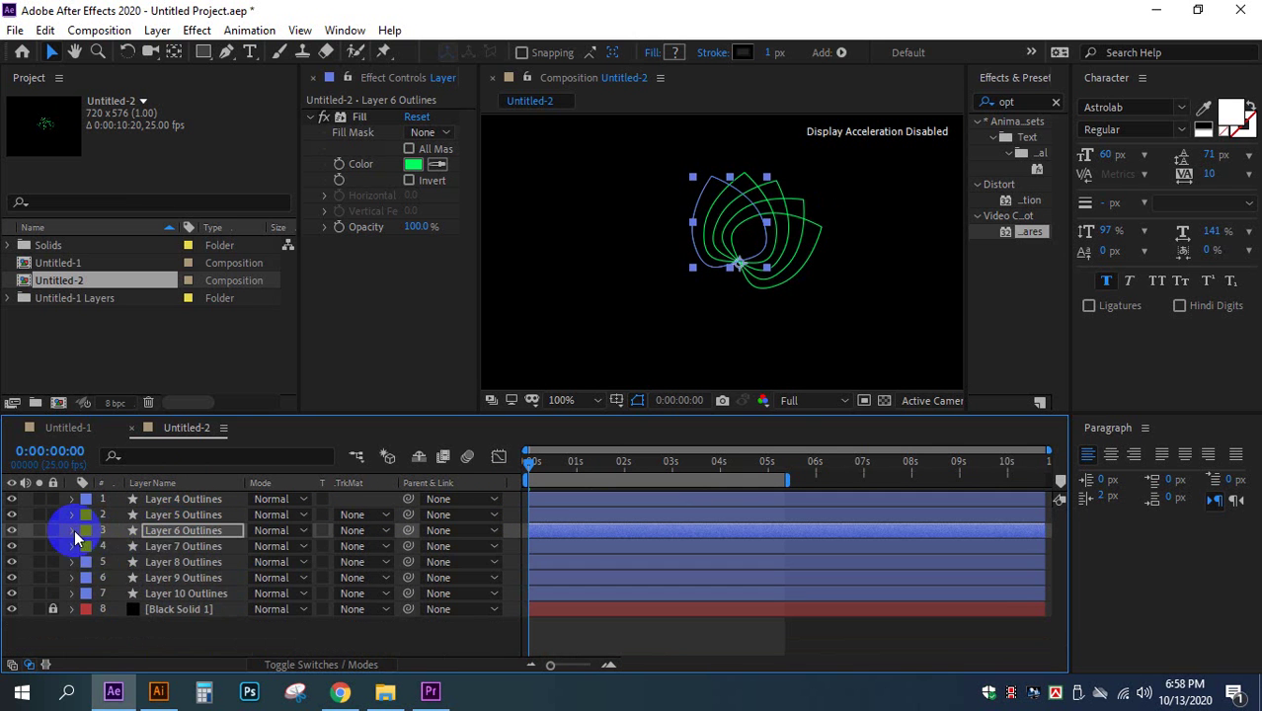
pyautogui.click(158, 546)
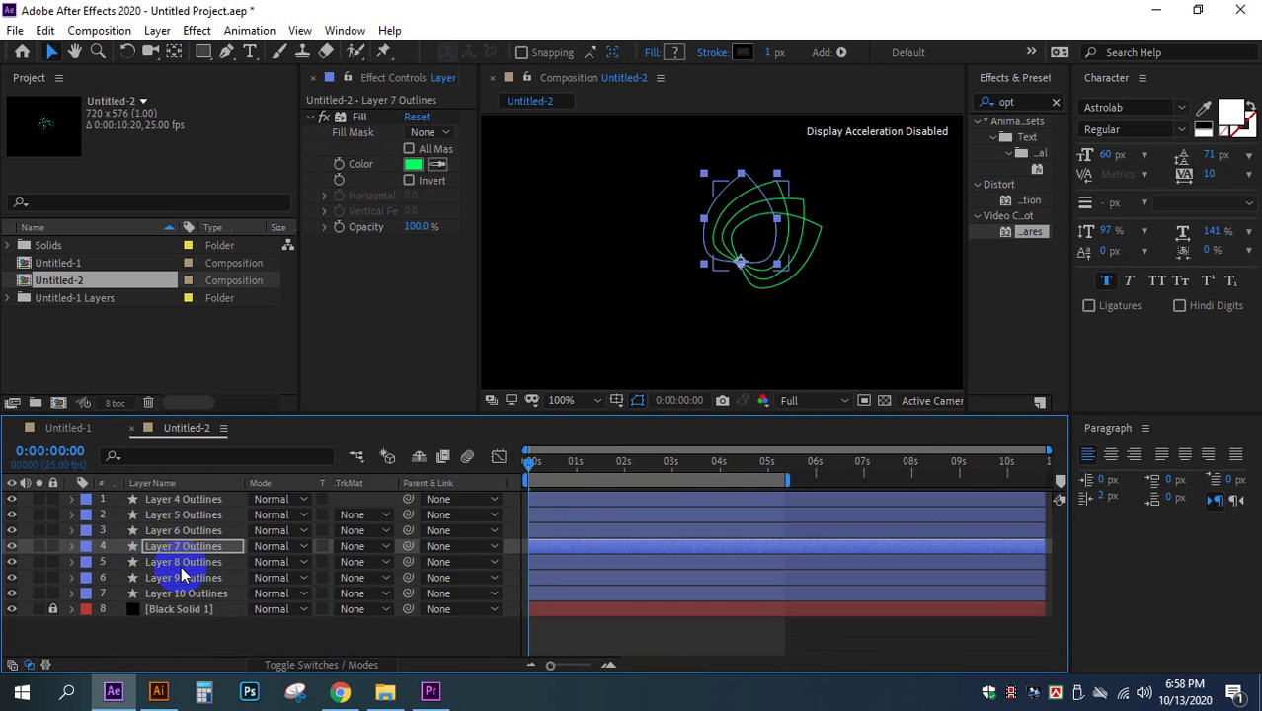
pyautogui.click(182, 563)
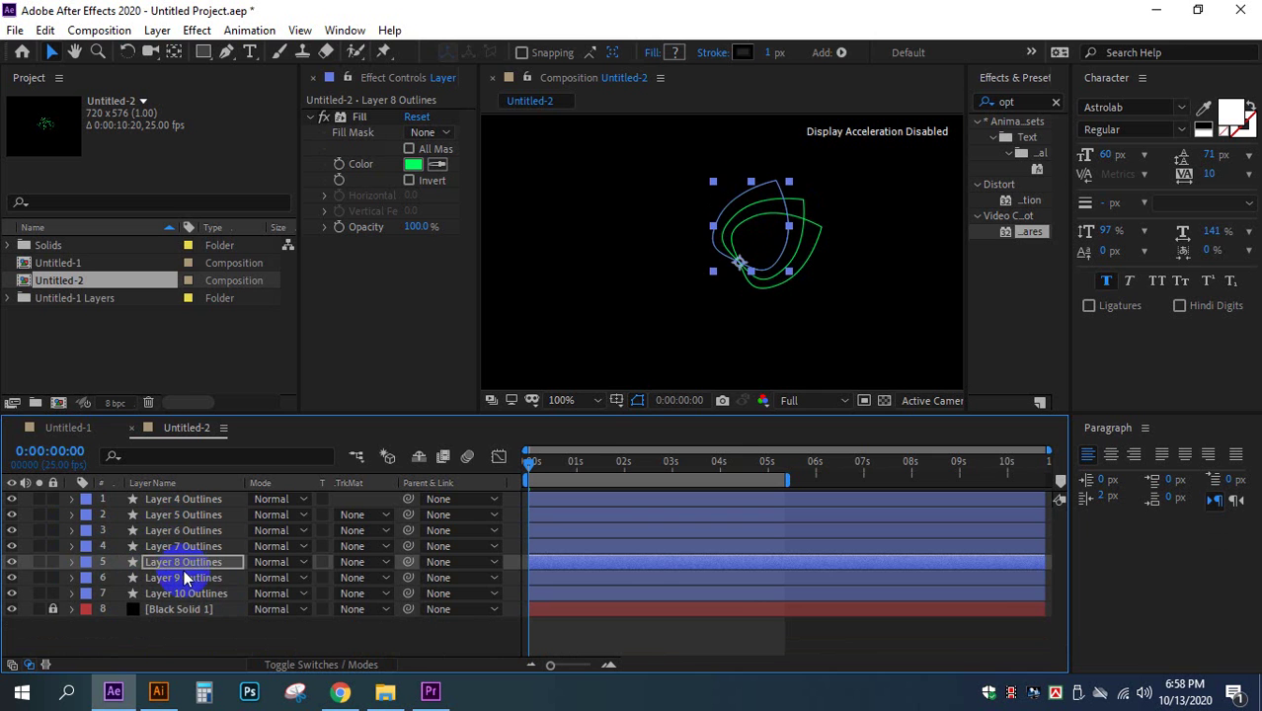
pyautogui.click(184, 579)
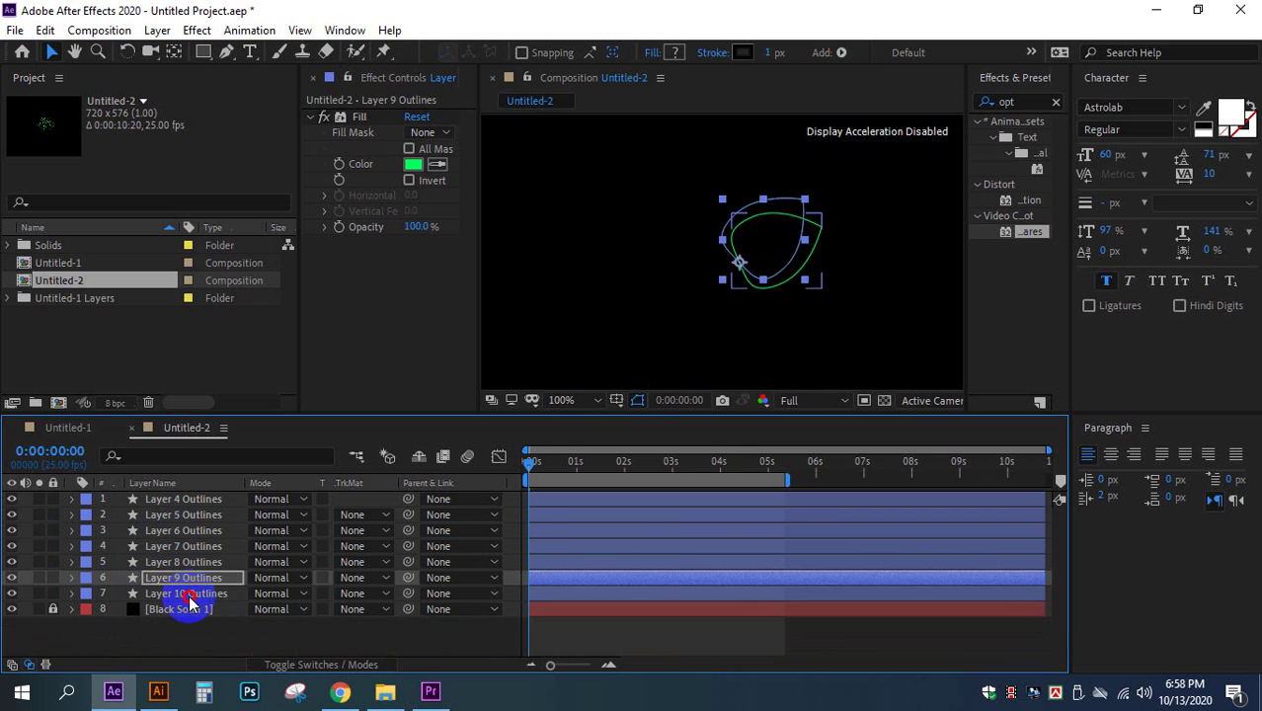
pyautogui.click(188, 593)
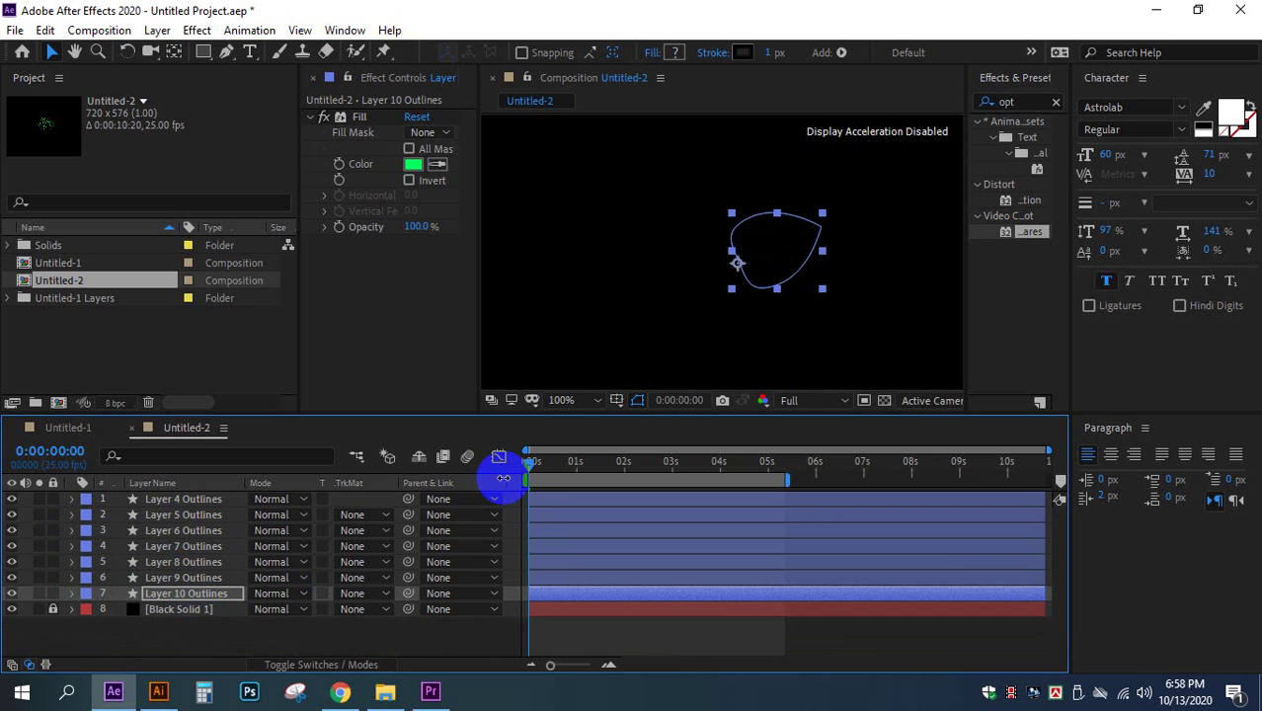
# Step: Shorten the work area to end at about 3 seconds and preview the whole lotus drawing on from the start
pyautogui.moveTo(533, 467); pyautogui.dragTo(648, 470)
pyautogui.press('Home')
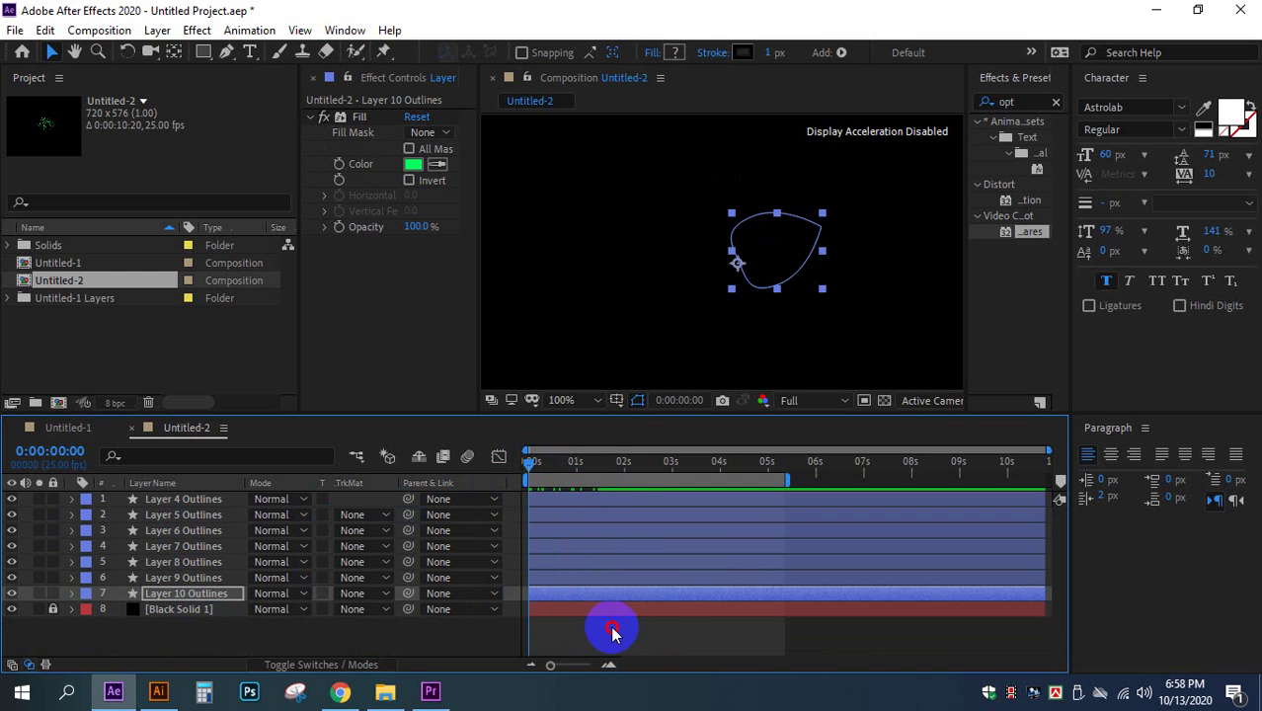
pyautogui.click(620, 634)
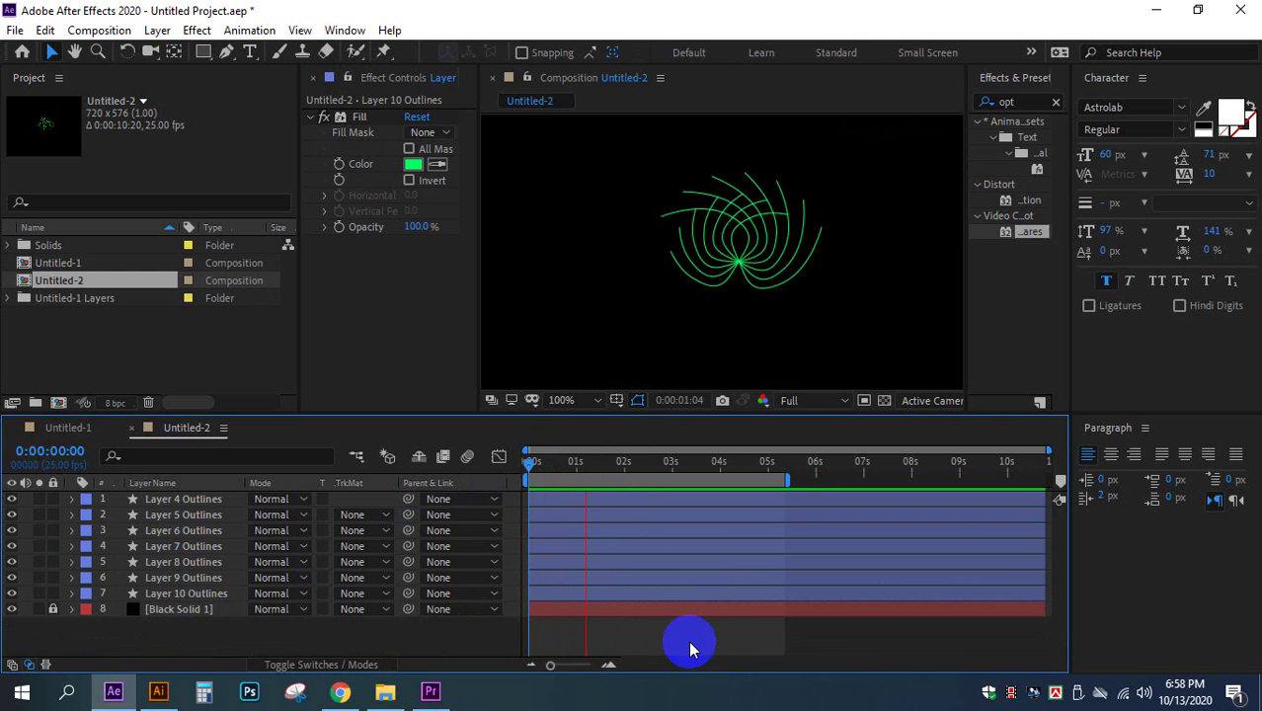
pyautogui.moveTo(791, 494); pyautogui.dragTo(674, 484)
pyautogui.press('space')
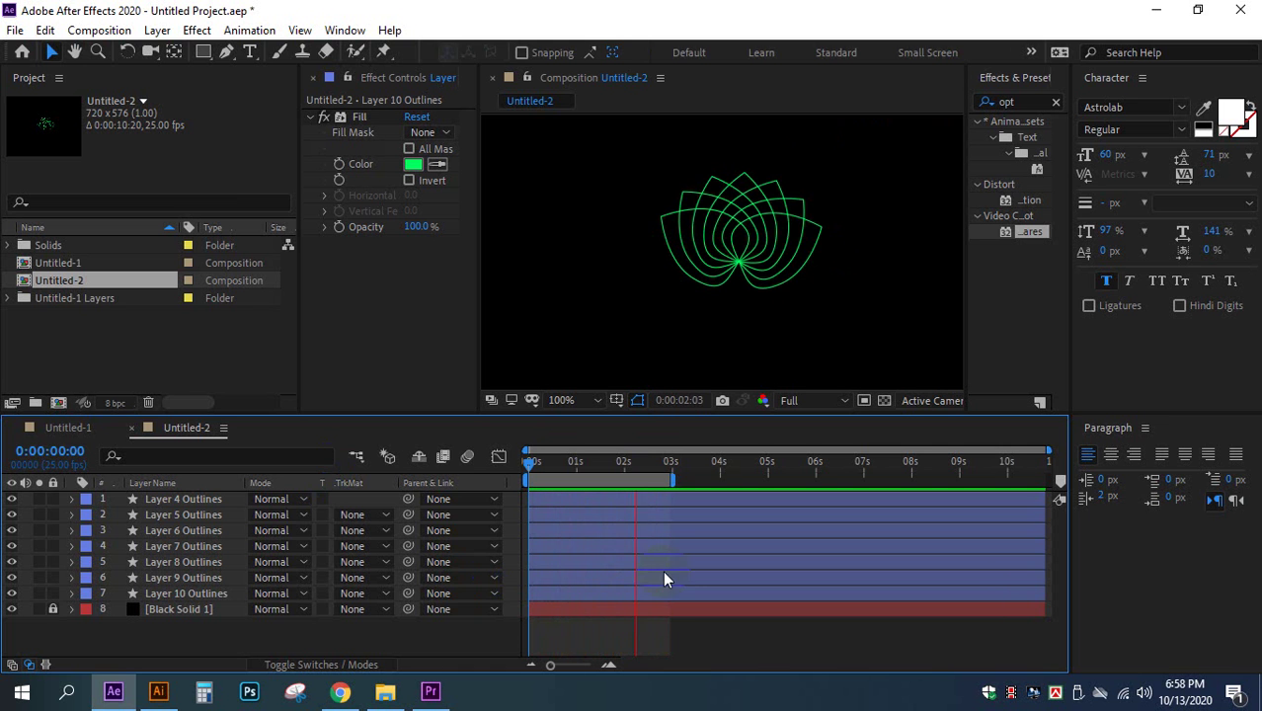
pyautogui.click(635, 465)
pyautogui.click(513, 478)
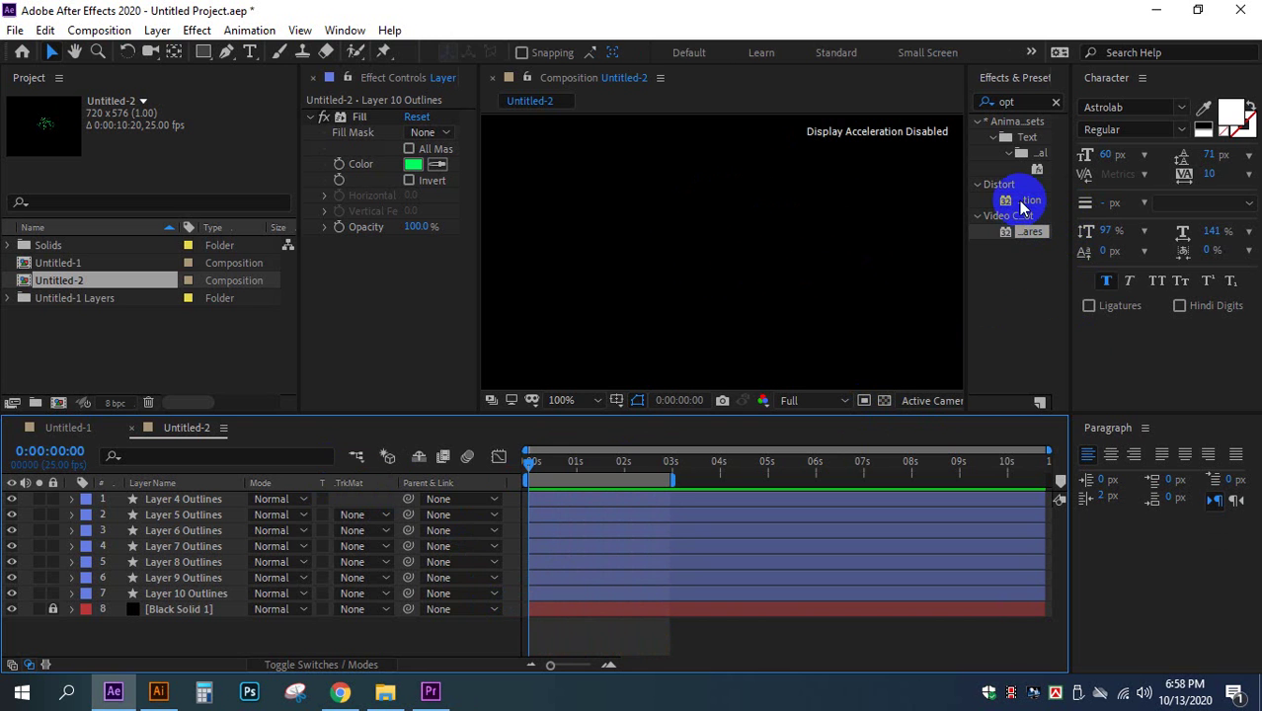
# Step: Unlock Black Solid 1 and apply the Optical Flares effect to it
pyautogui.moveTo(1070, 198); pyautogui.dragTo(1130, 203)
pyautogui.moveTo(1045, 242); pyautogui.dragTo(187, 608)
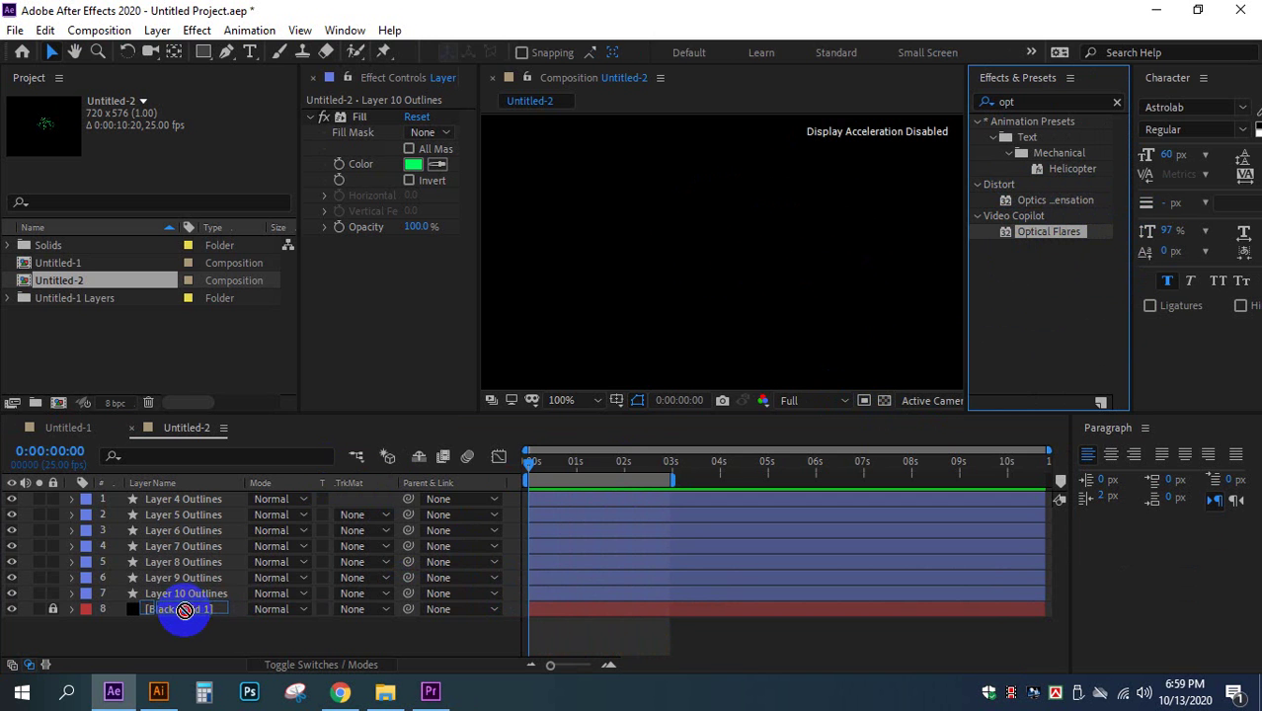
pyautogui.moveTo(187, 618); pyautogui.dragTo(184, 618)
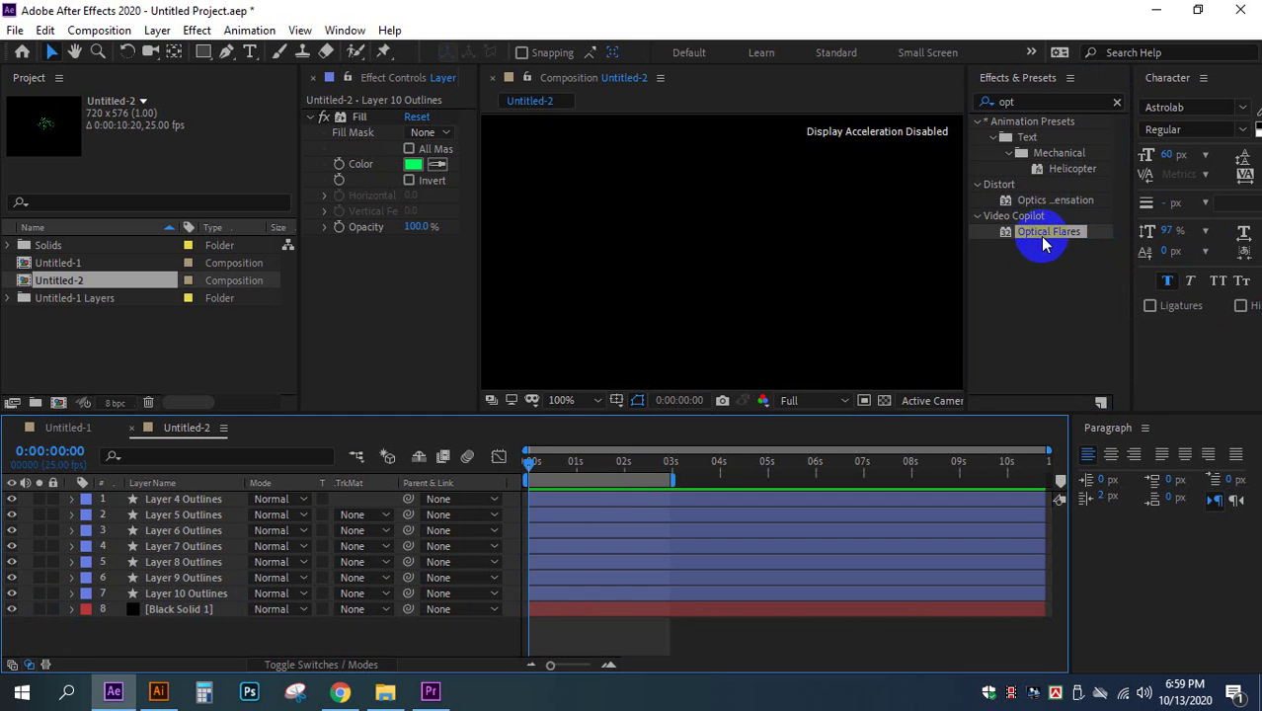
pyautogui.moveTo(1045, 237); pyautogui.dragTo(209, 612)
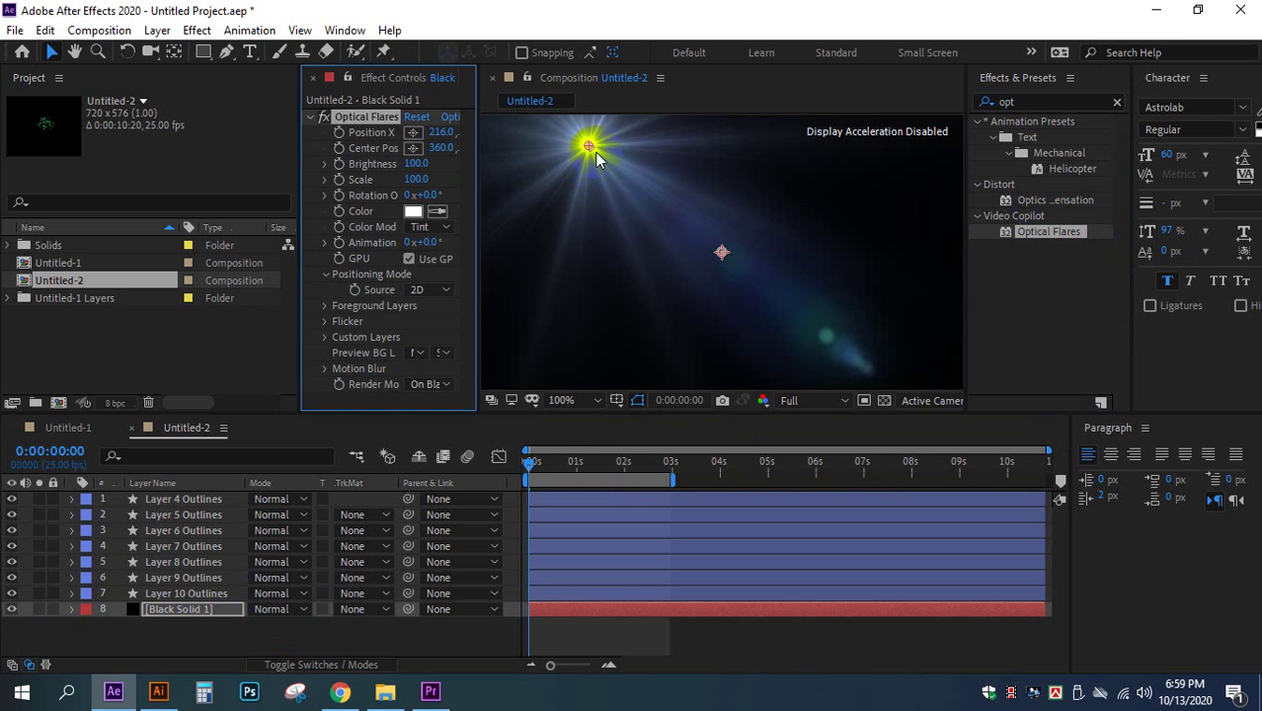
# Step: Move the flare to 111.0, 452.8 near the frame's lower-left corner and set its Render Mode to On Transparent
pyautogui.moveTo(591, 164); pyautogui.dragTo(494, 413)
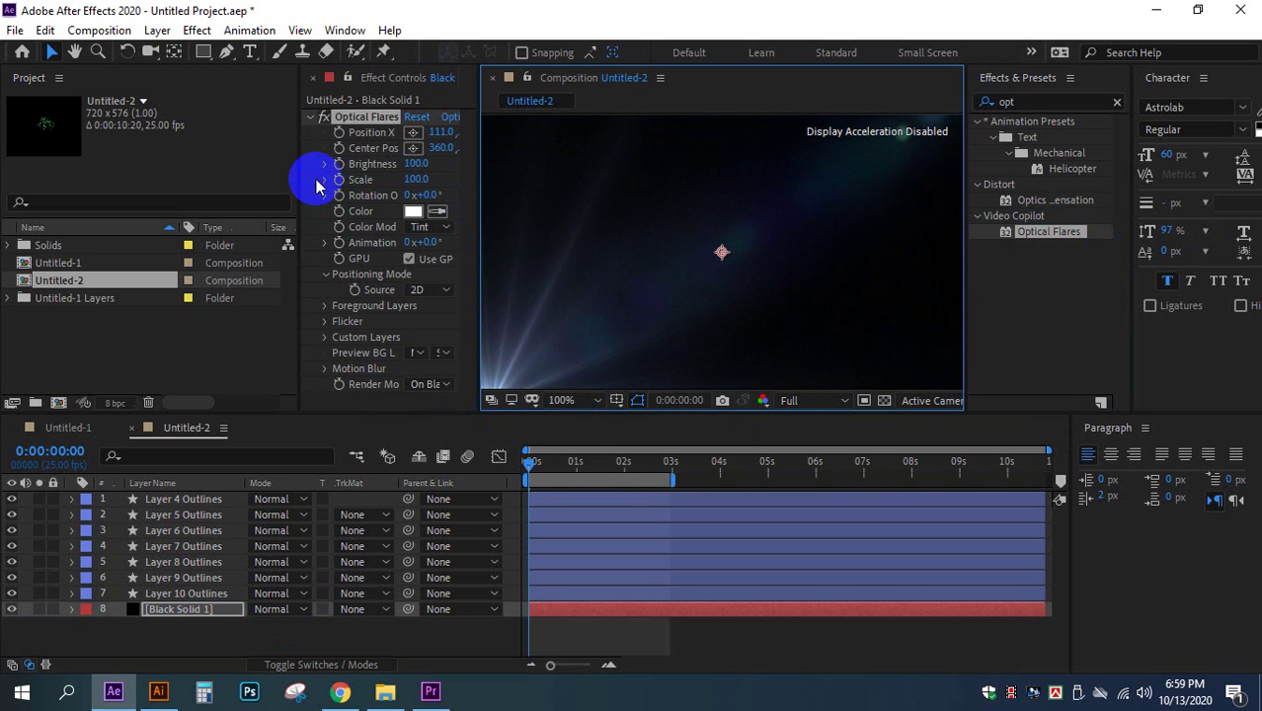
pyautogui.moveTo(300, 170); pyautogui.dragTo(240, 169)
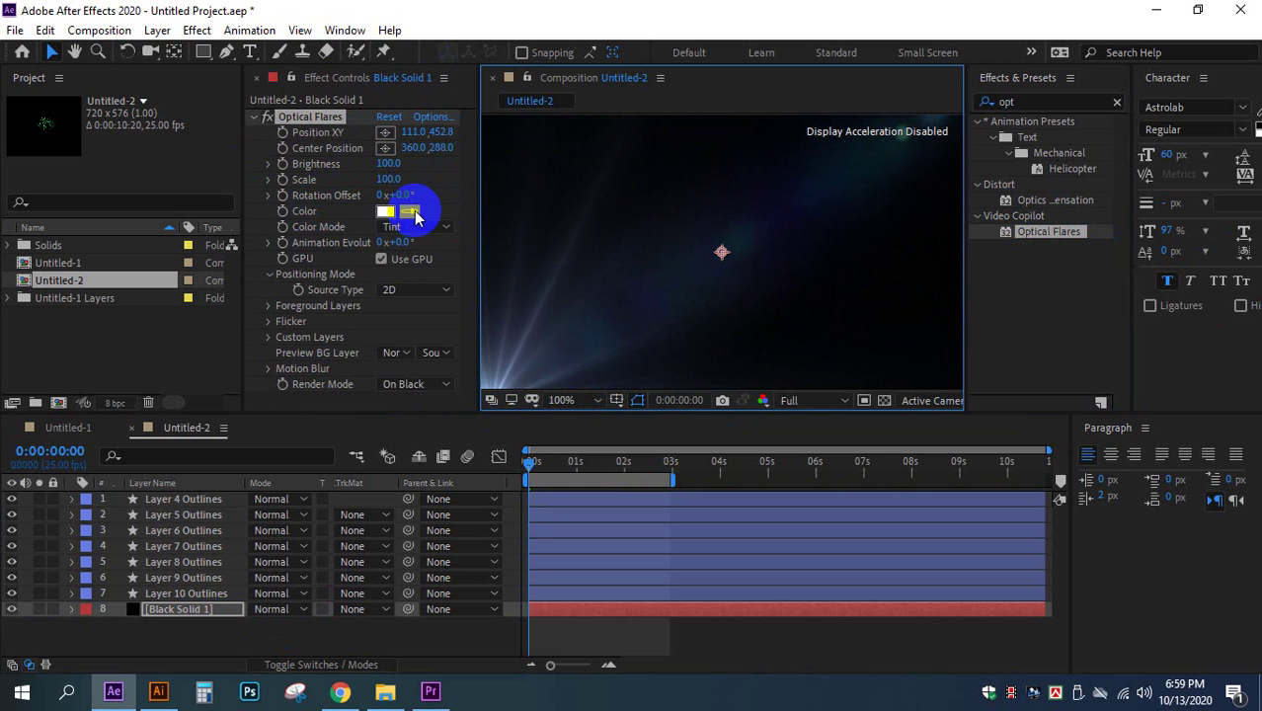
pyautogui.click(423, 392)
pyautogui.click(409, 423)
pyautogui.click(543, 466)
pyautogui.moveTo(534, 468); pyautogui.dragTo(496, 482)
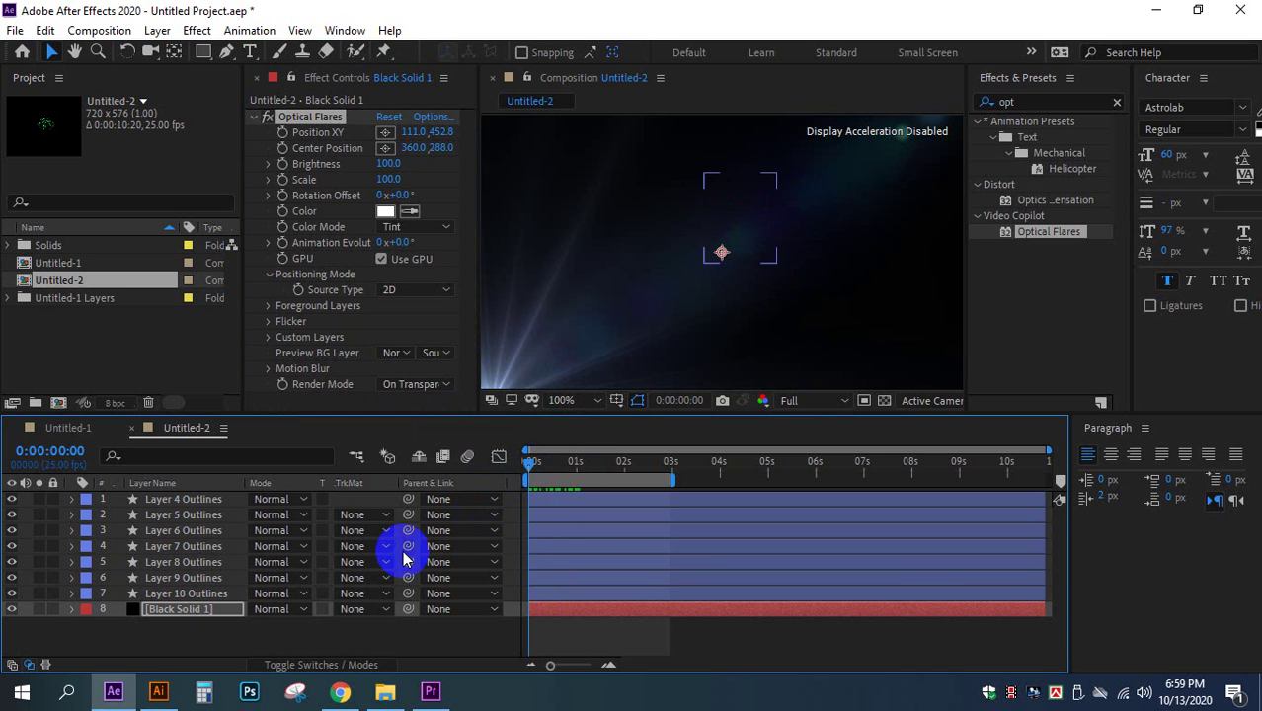
# Step: Expand the Optical Flares properties of Black Solid 1 in the timeline and add a Position XY keyframe at 0:00:00:00
pyautogui.click(72, 610)
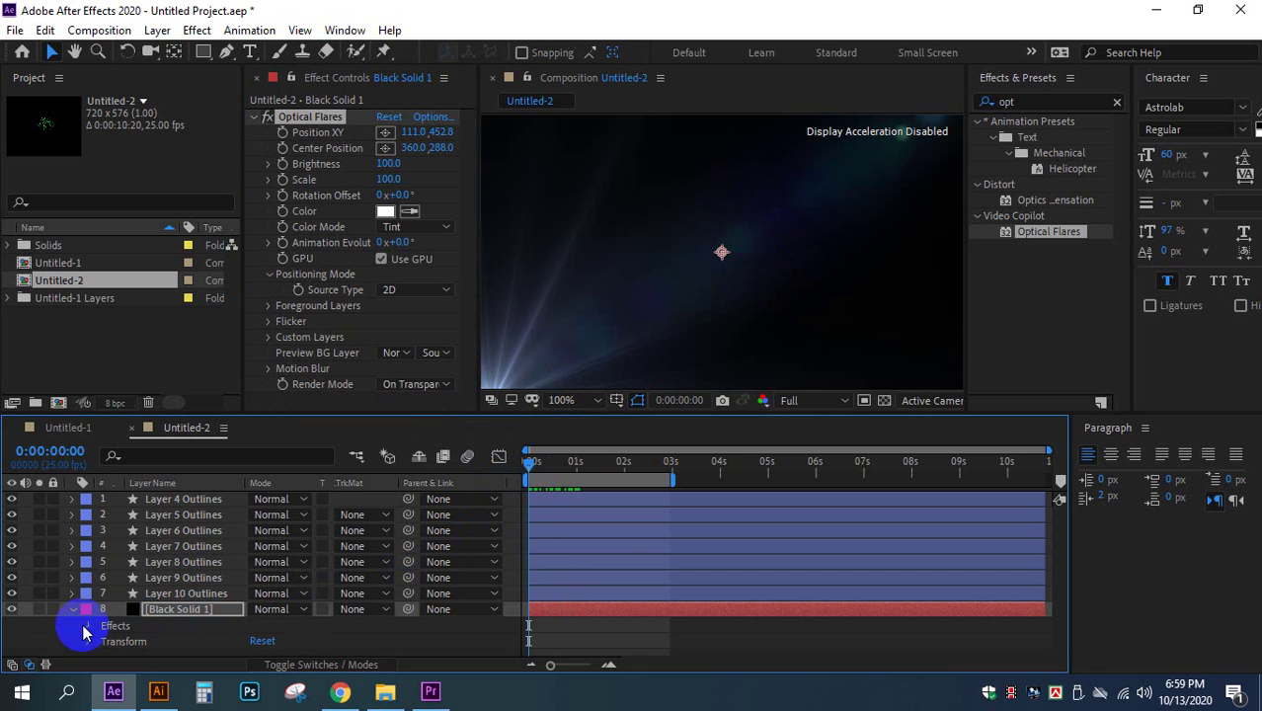
pyautogui.click(87, 627)
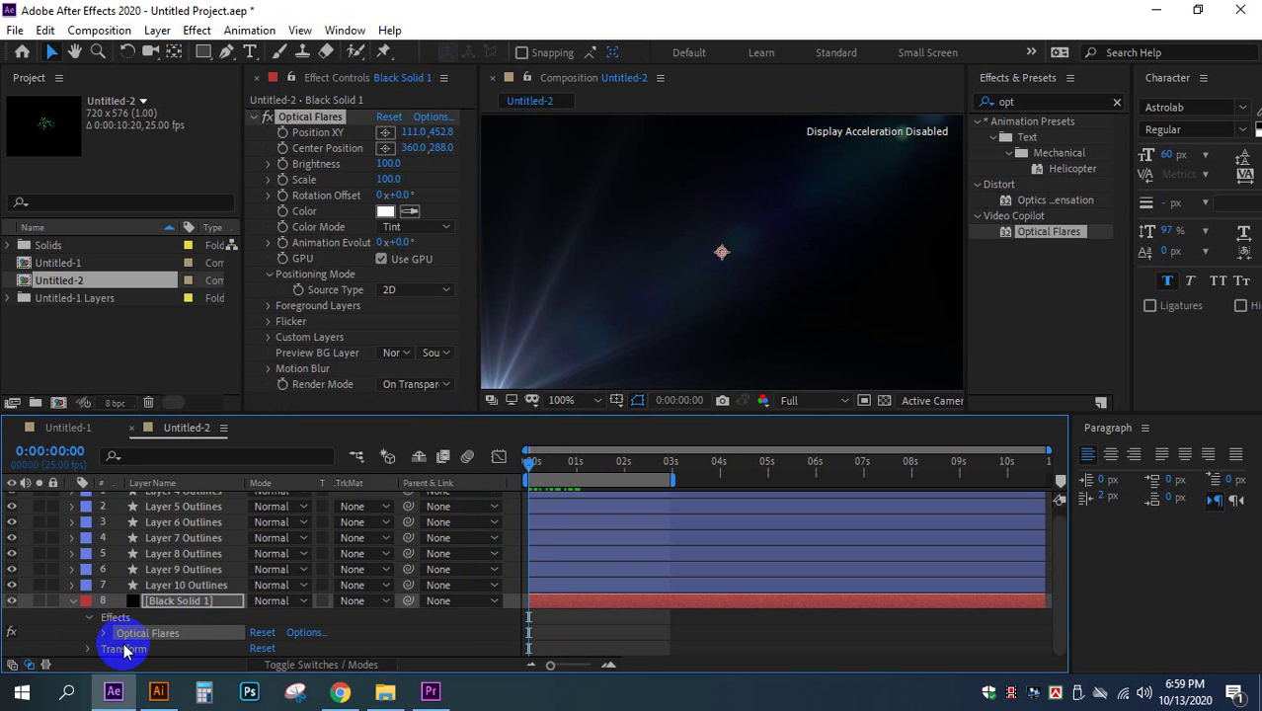
pyautogui.click(103, 633)
pyautogui.scroll(3, 197, 612)
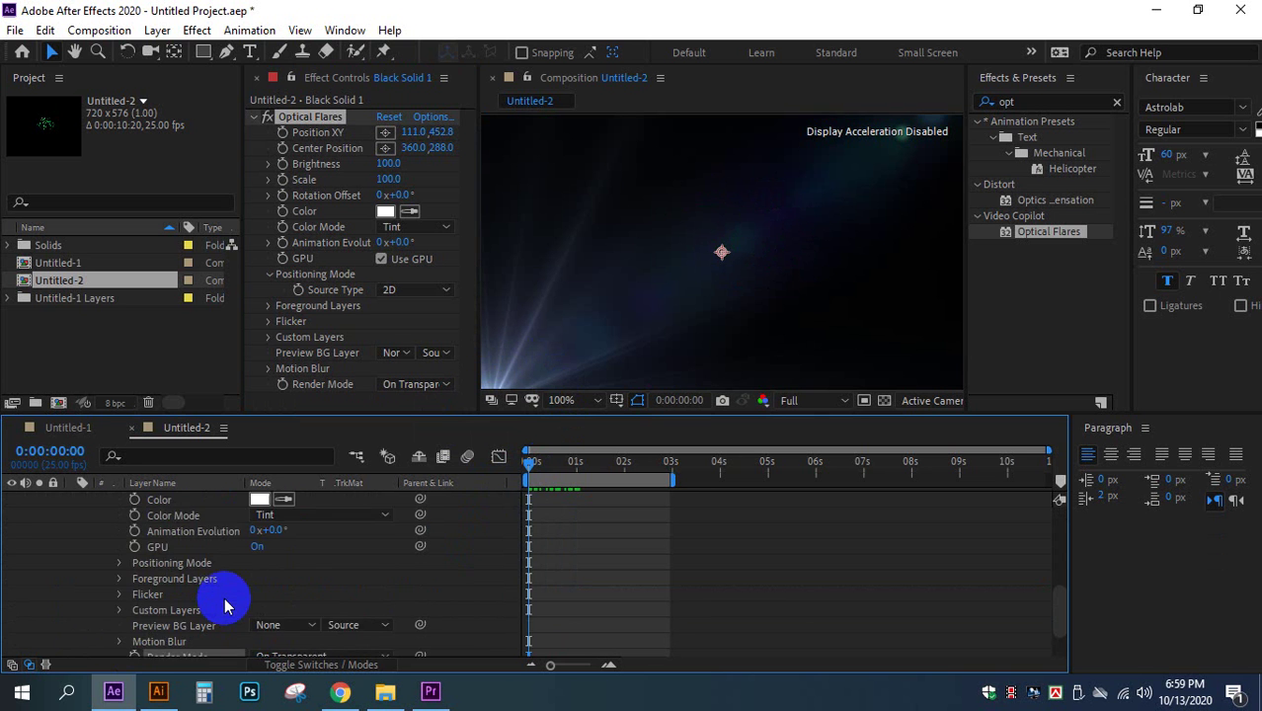
pyautogui.scroll(3, 227, 606)
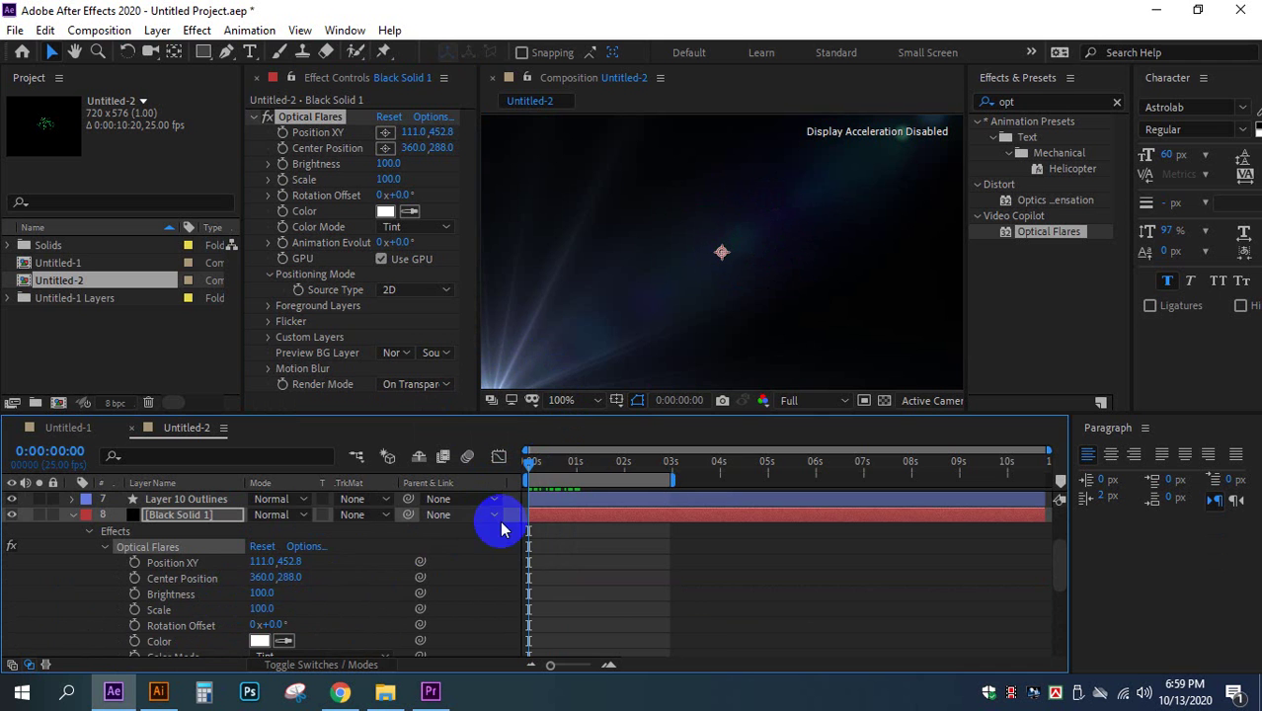
pyautogui.click(135, 561)
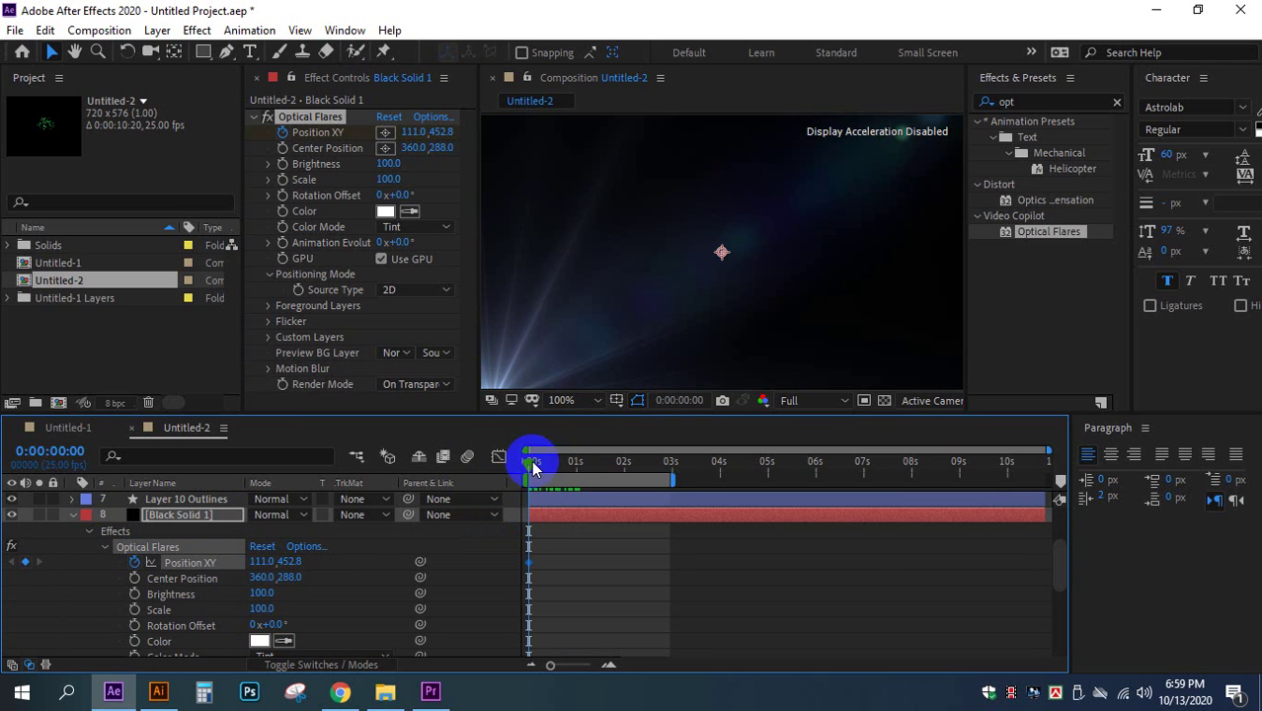
# Step: Keyframe the flare's Position XY X value at 691.0 at 0:00:01:21 and preview the sweep from the start
pyautogui.moveTo(540, 472); pyautogui.dragTo(614, 496)
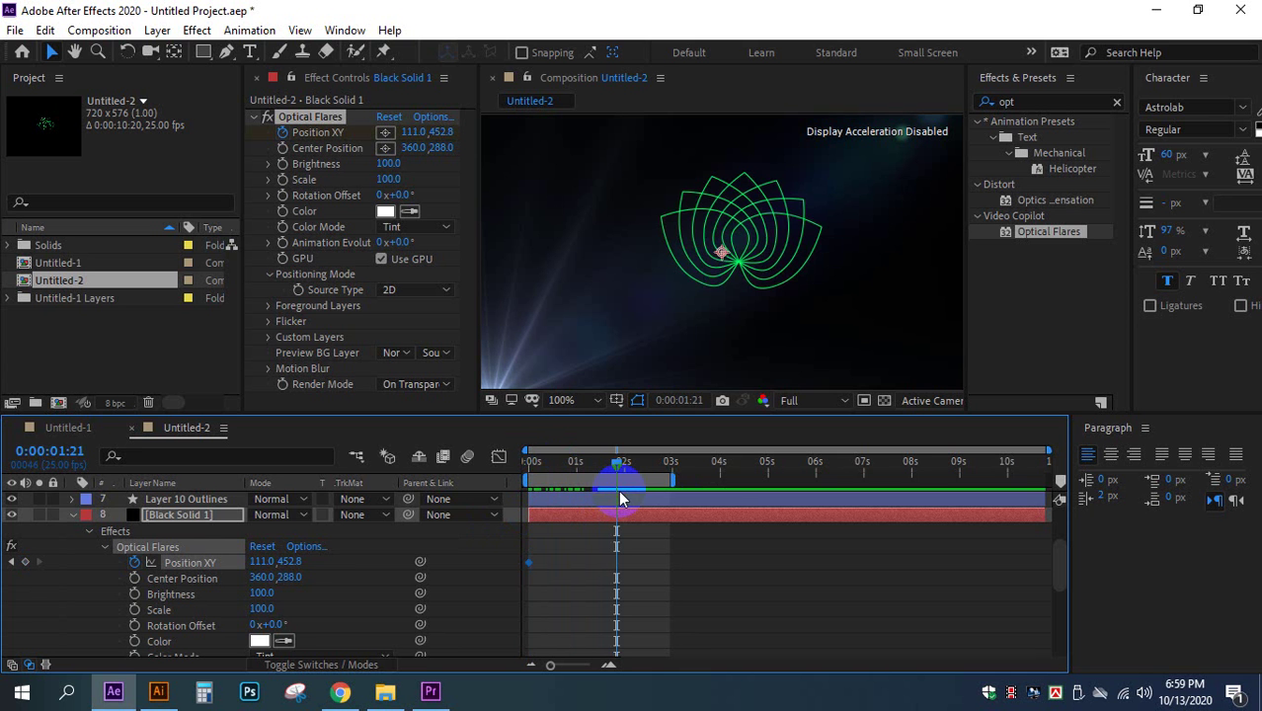
pyautogui.click(263, 561)
pyautogui.moveTo(263, 561); pyautogui.dragTo(844, 607)
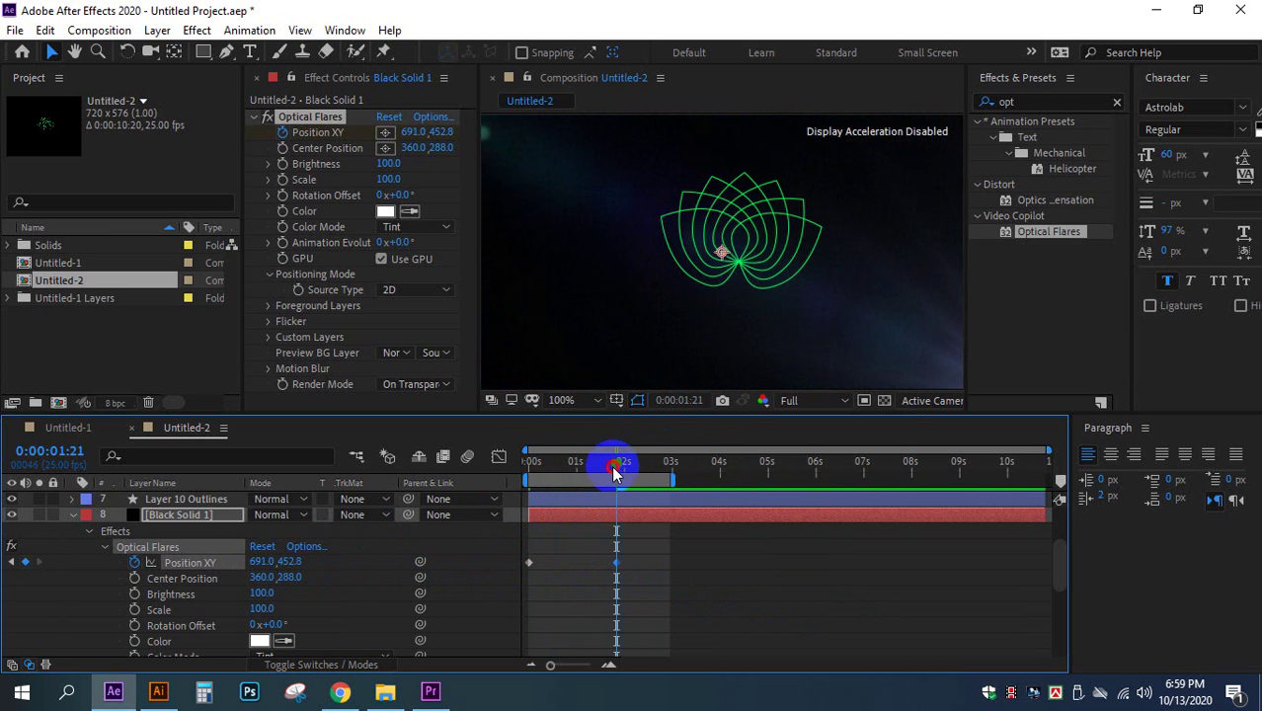
pyautogui.moveTo(613, 470); pyautogui.dragTo(523, 472)
pyautogui.click(704, 585)
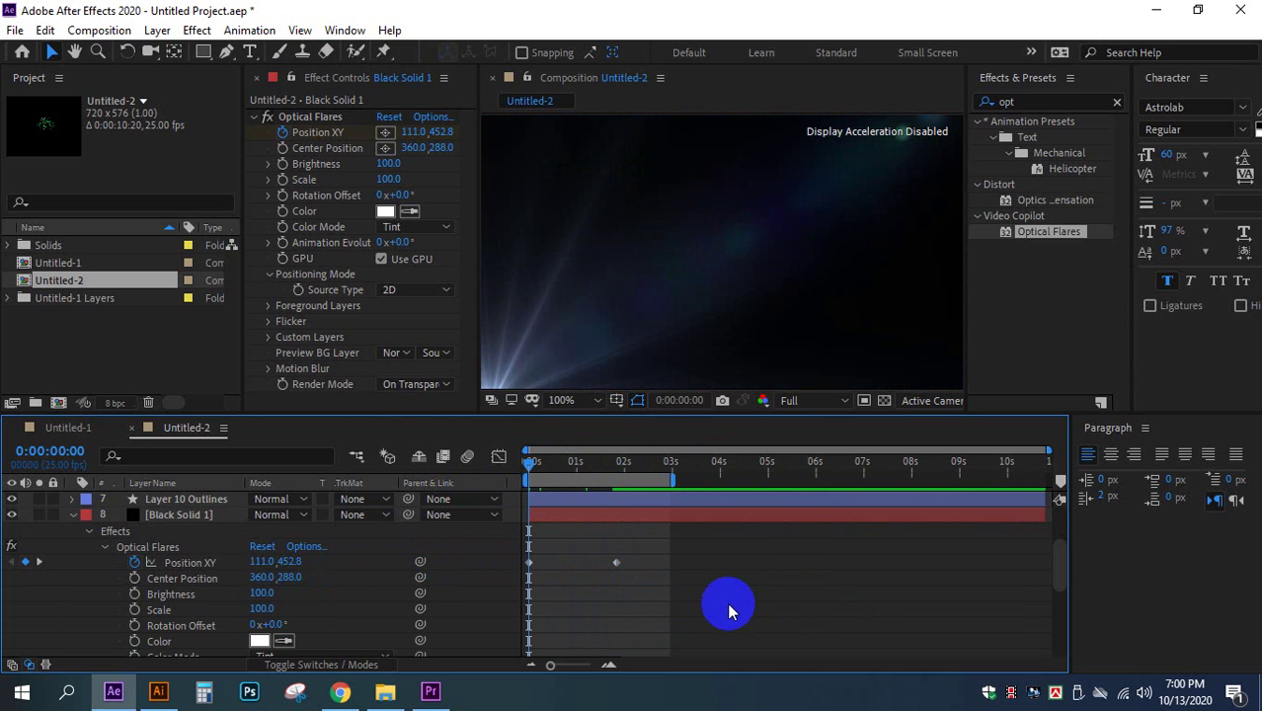
pyautogui.press('space')
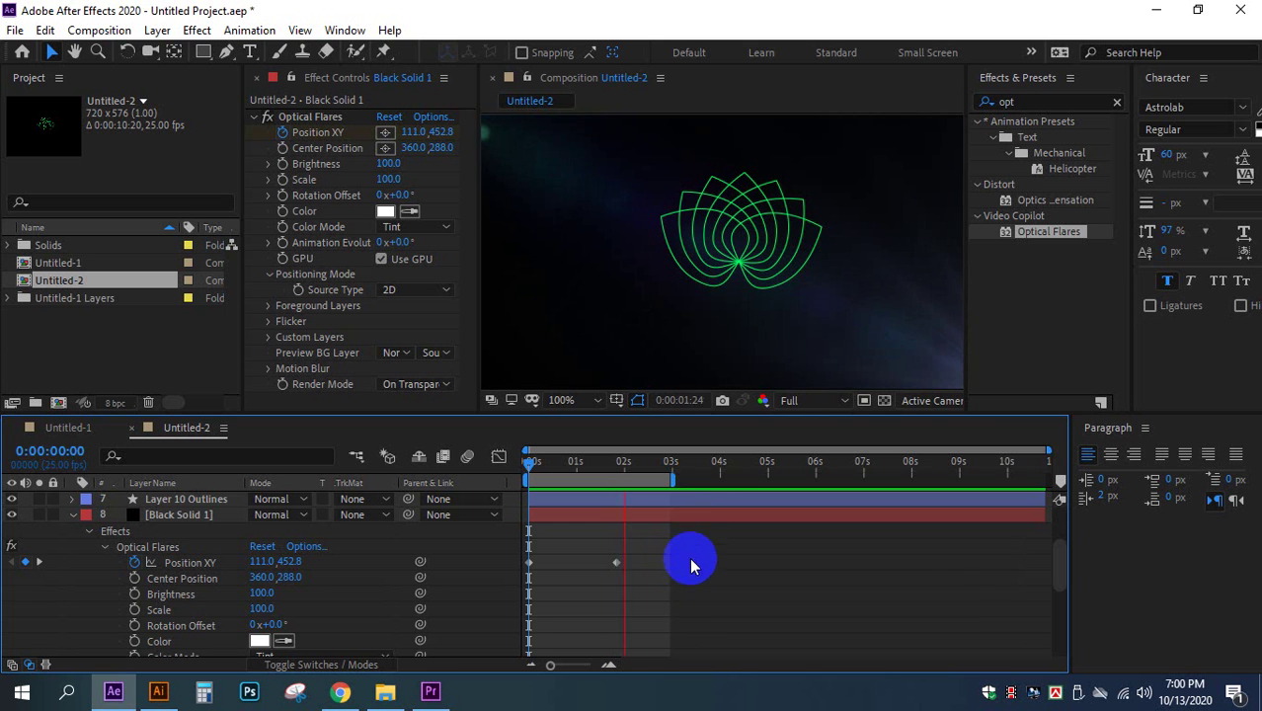
pyautogui.click(668, 477)
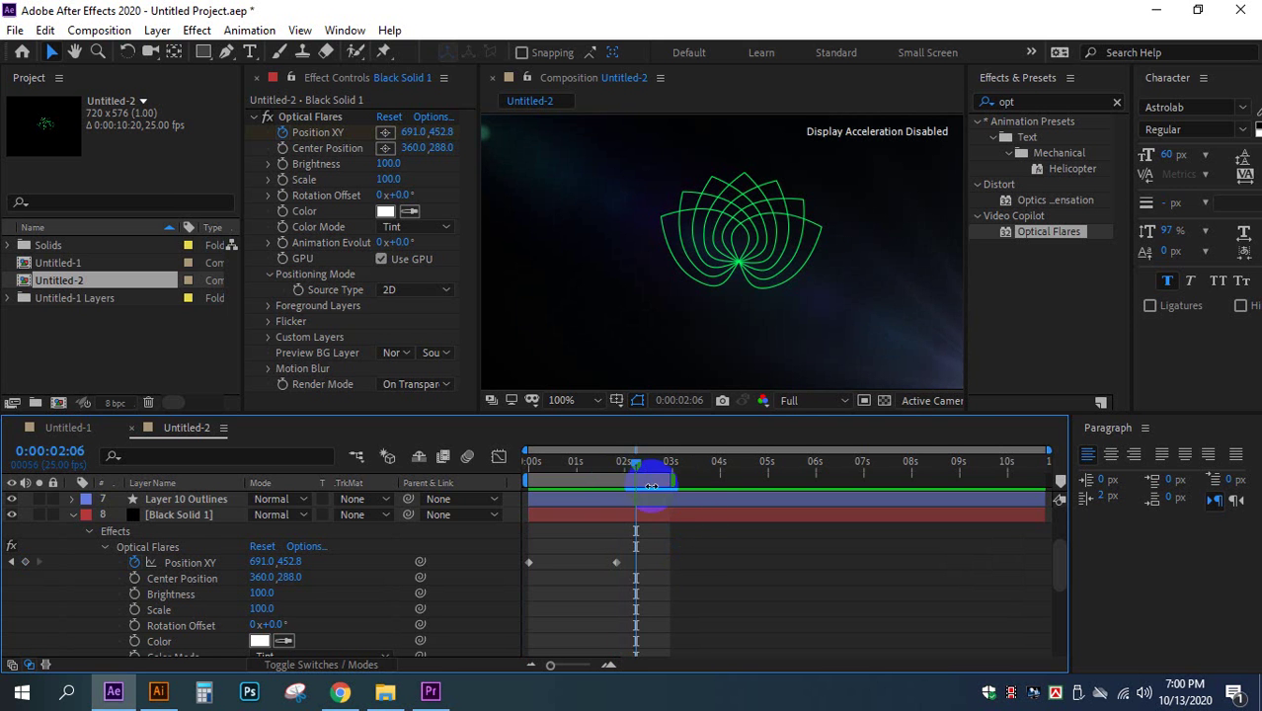
# Step: Shorten the work area to end just past 2 seconds and preview the lotus and flare animation from the start
pyautogui.moveTo(672, 480); pyautogui.dragTo(624, 488)
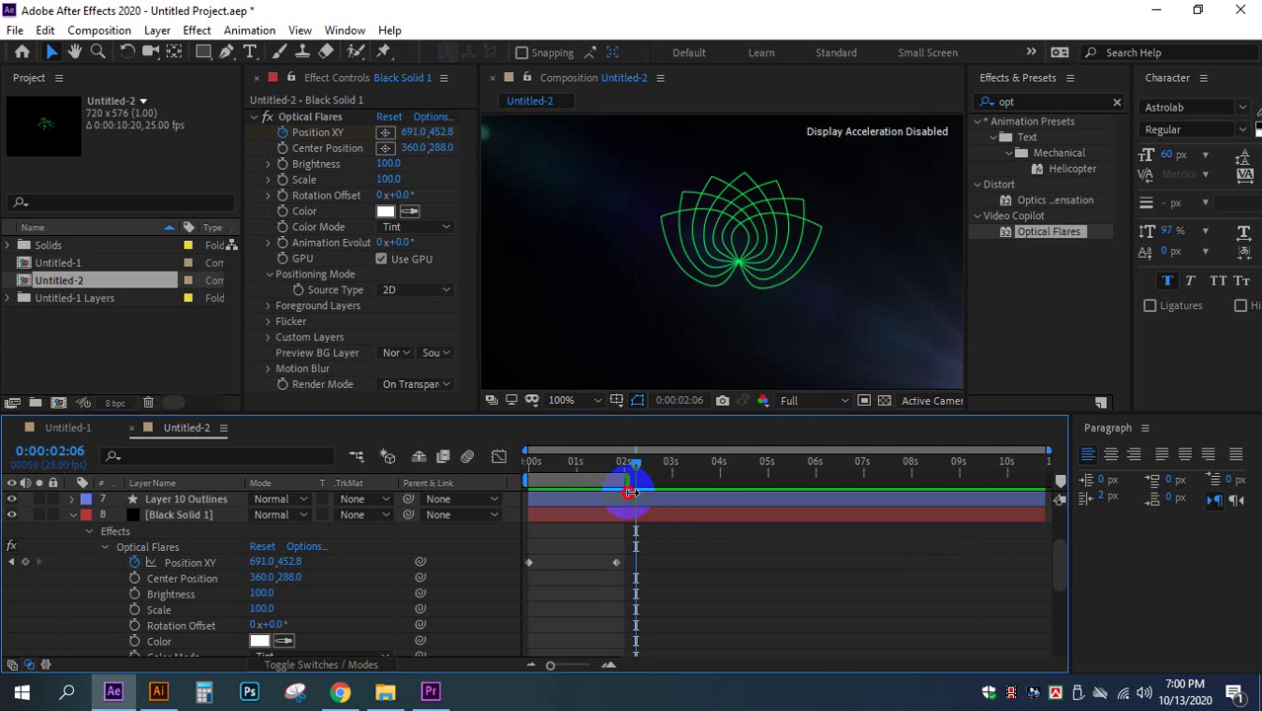
pyautogui.press('Home')
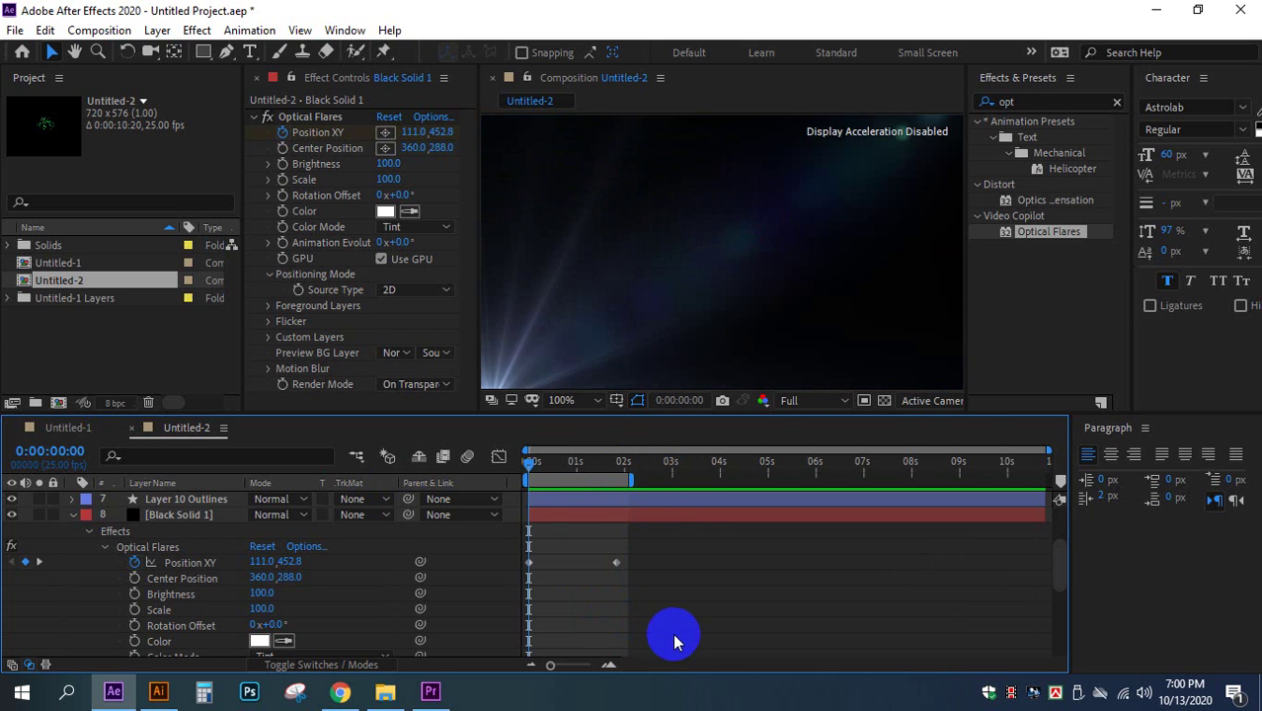
pyautogui.press('space')
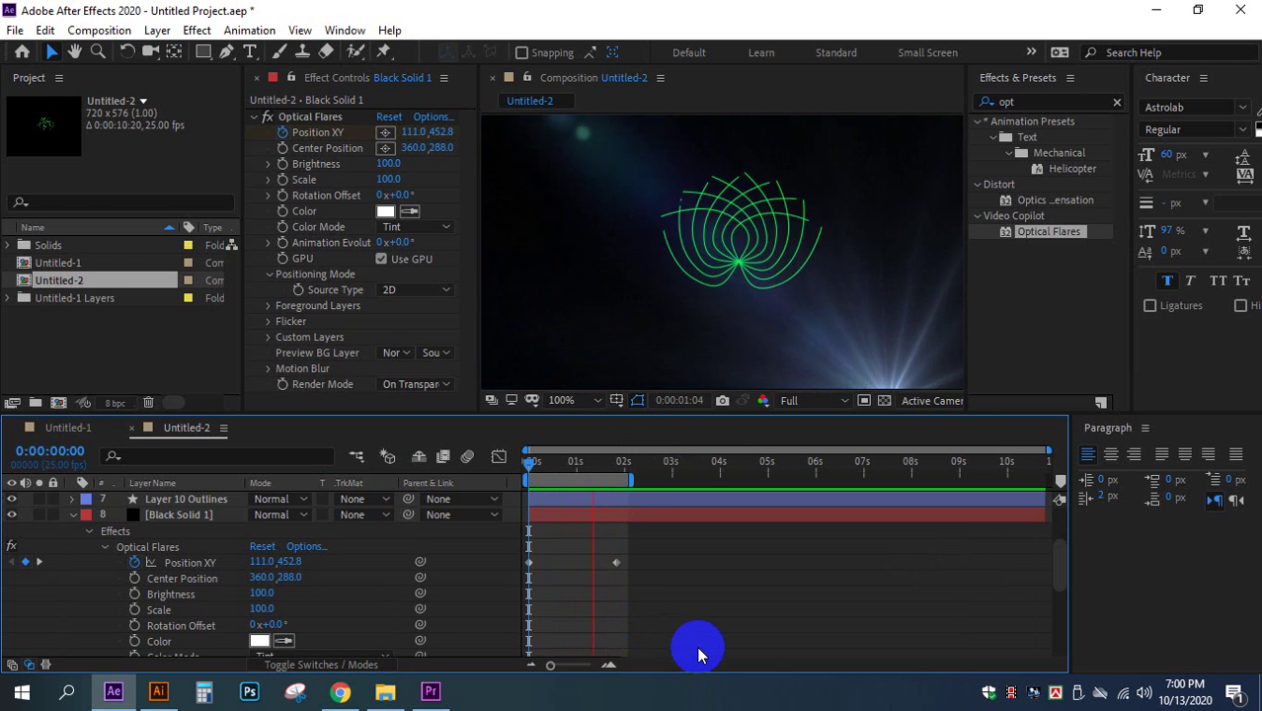
pyautogui.press('space')
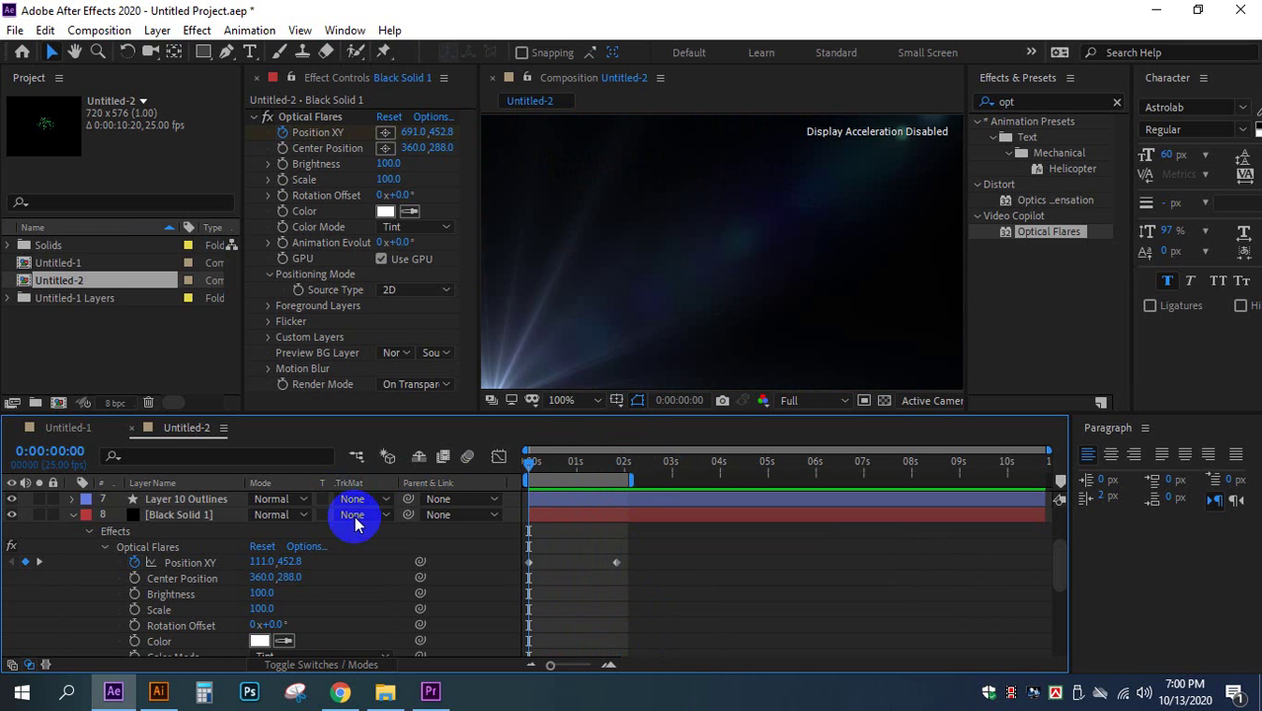
# Step: Set the flare's starting Position XY keyframe at 0:00:00:00 to -2.0, 484.8 and preview the animation
pyautogui.moveTo(254, 560); pyautogui.dragTo(138, 564)
pyautogui.click(267, 562)
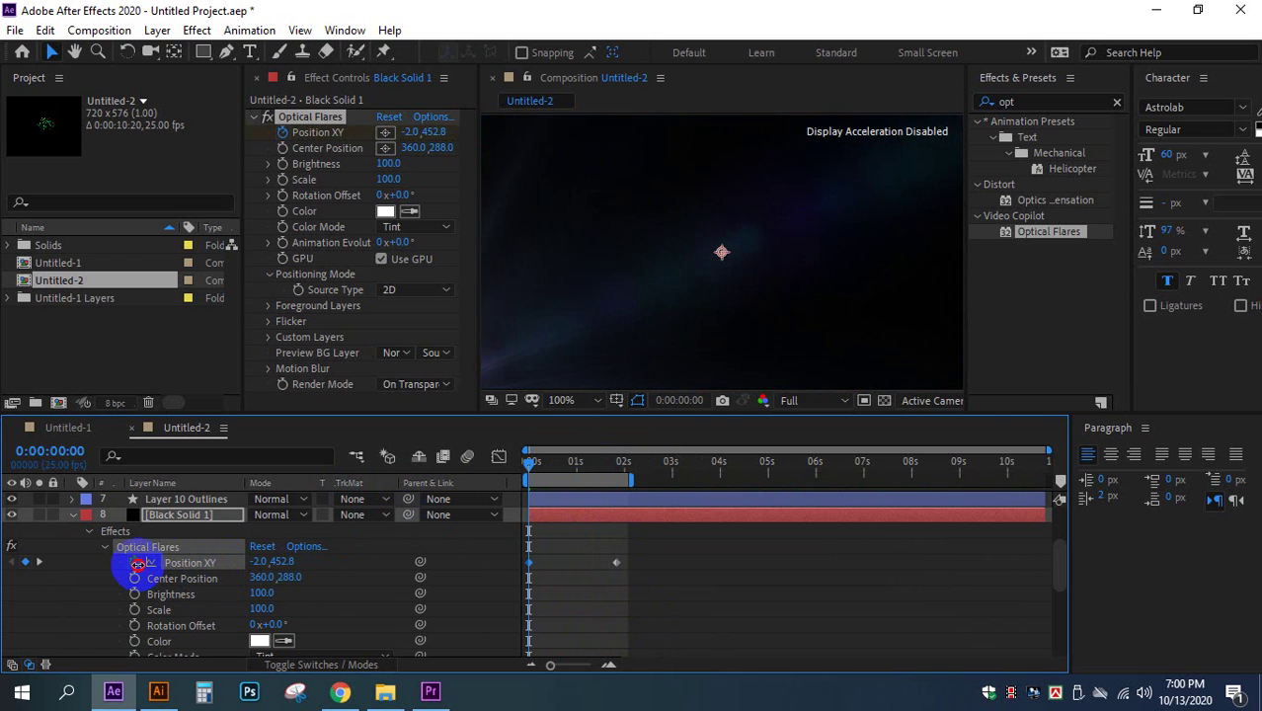
pyautogui.moveTo(284, 568); pyautogui.dragTo(320, 552)
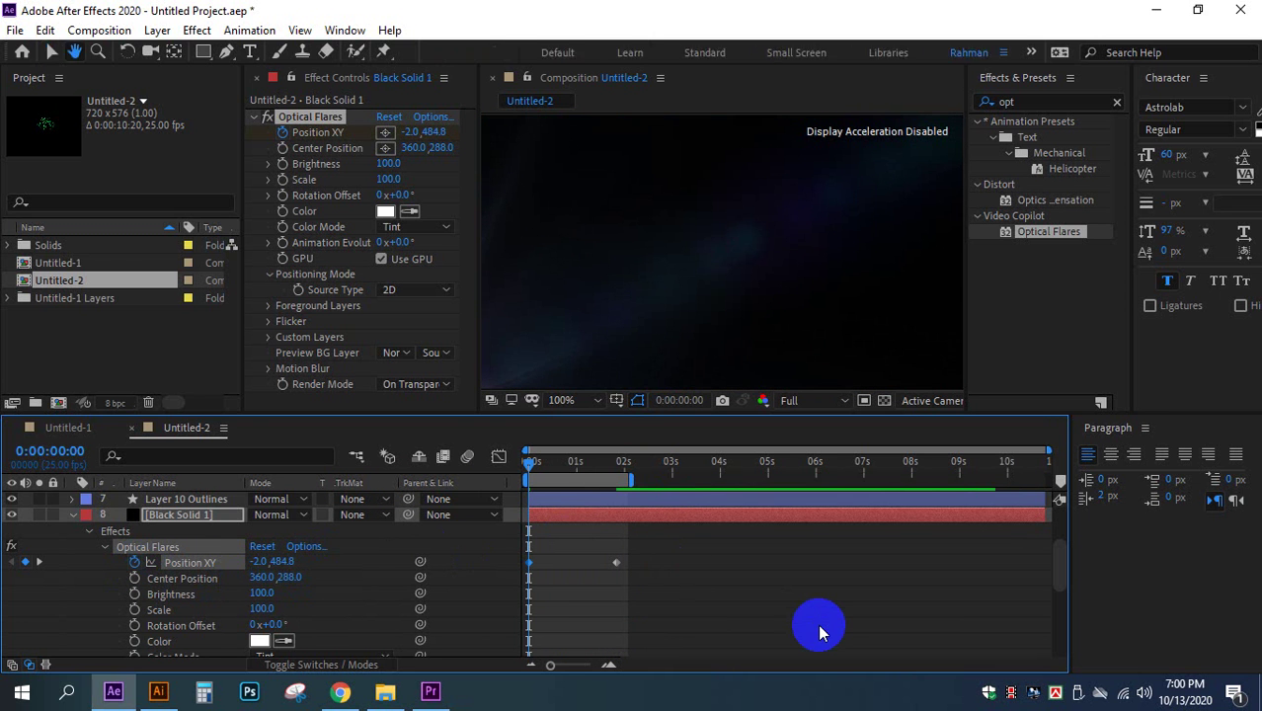
pyautogui.press('space')
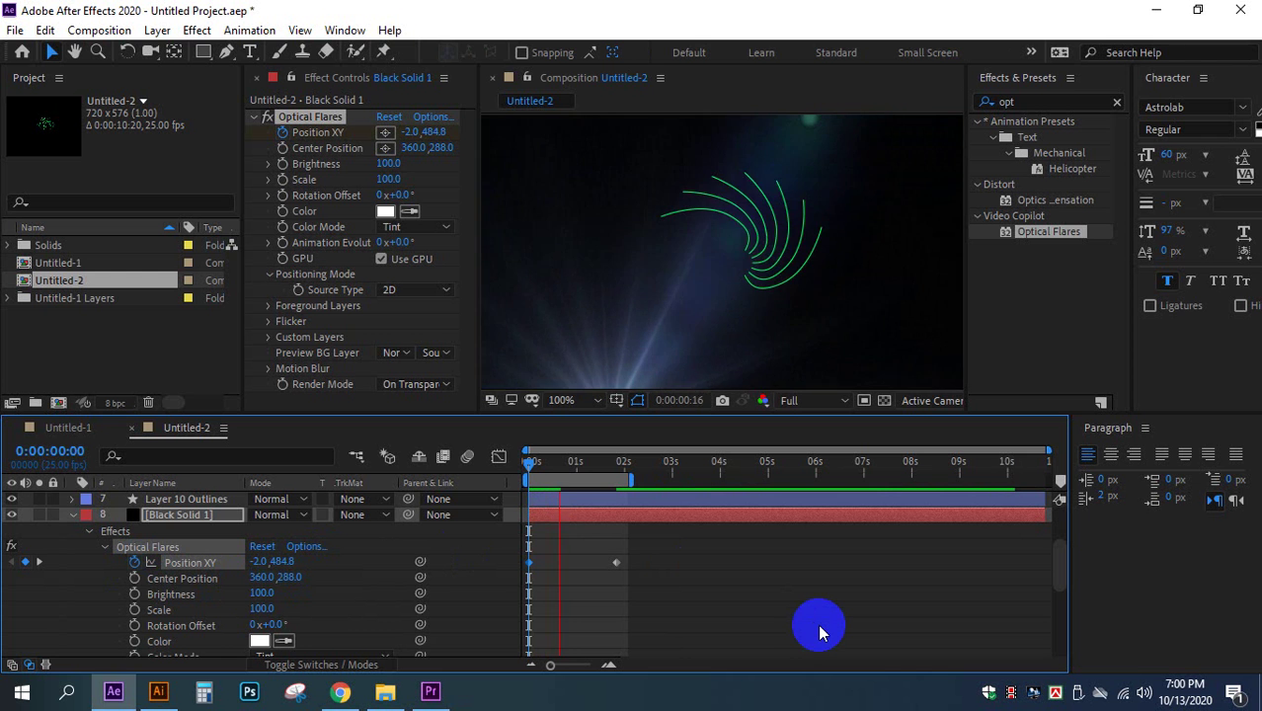